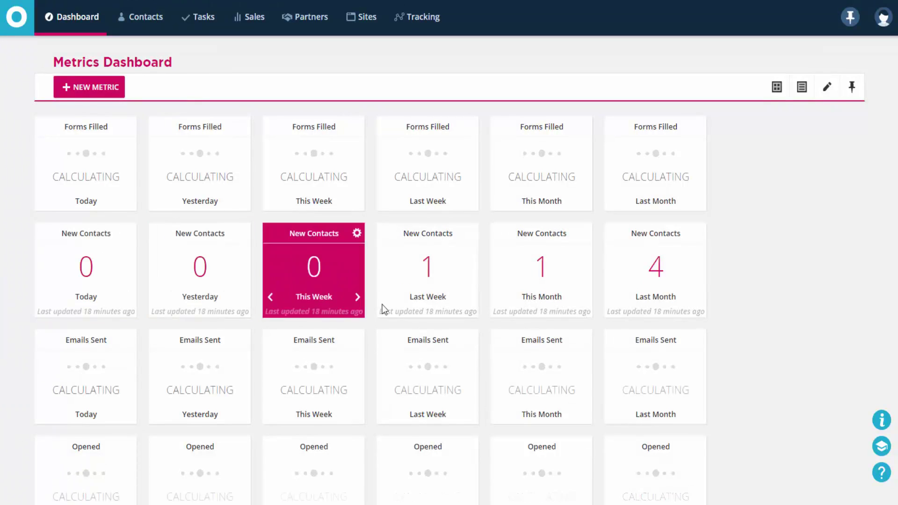
Look through the metrics dashboard from forms filled and new contacts down to sales and tasks
scroll(466, 307, "down", 4)
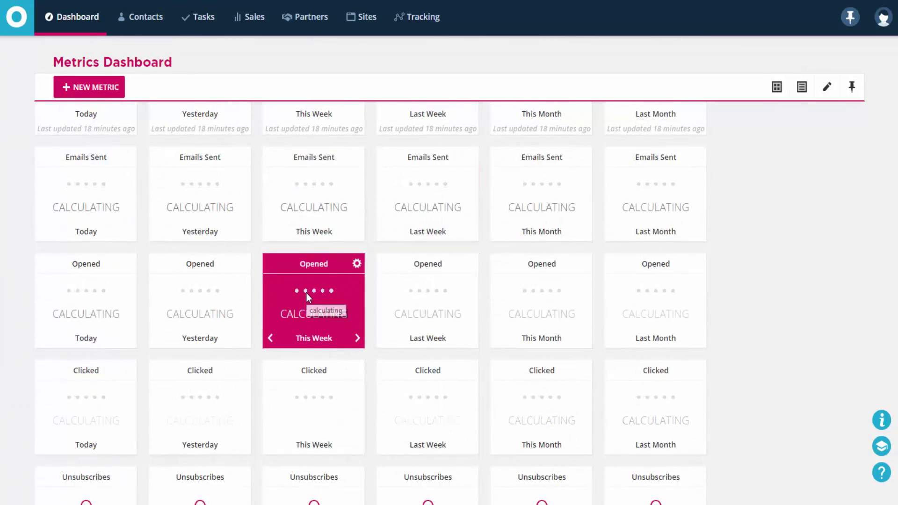
scroll(307, 295, "down", 1)
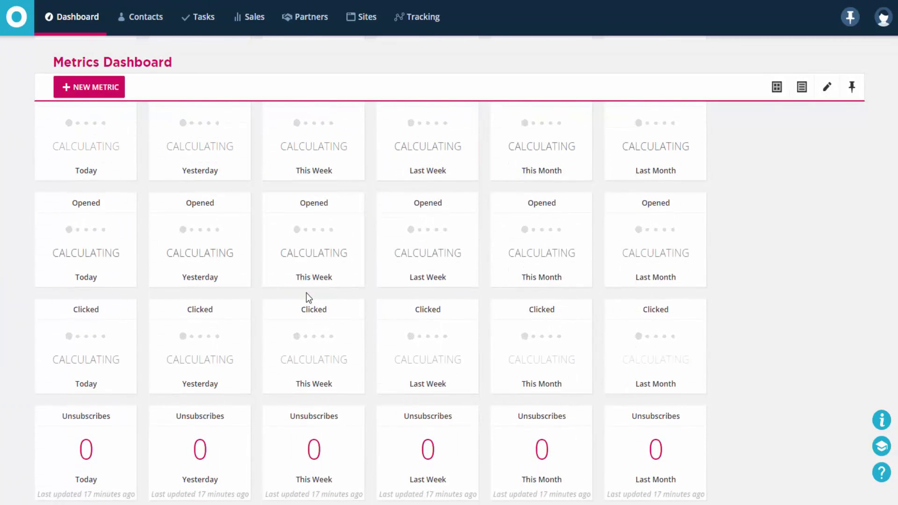
scroll(308, 298, "down", 2)
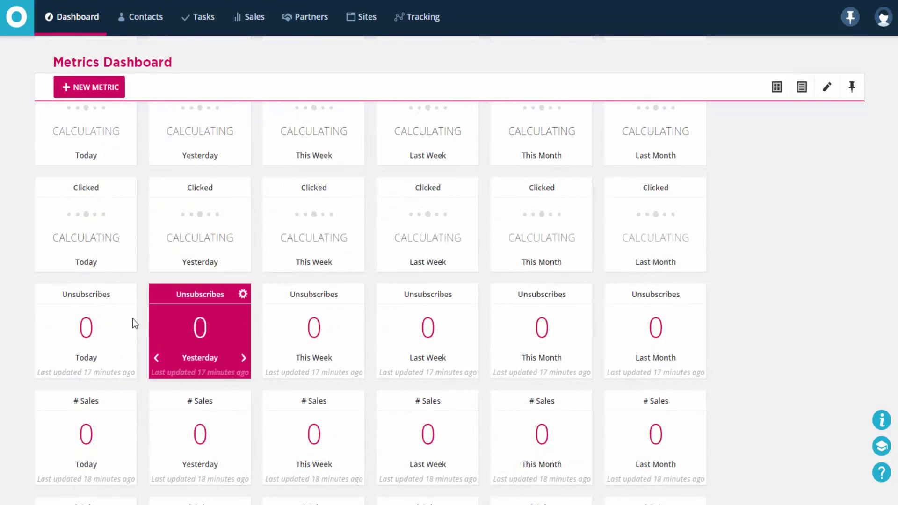
scroll(124, 322, "down", 3)
scroll(124, 322, "down", 3)
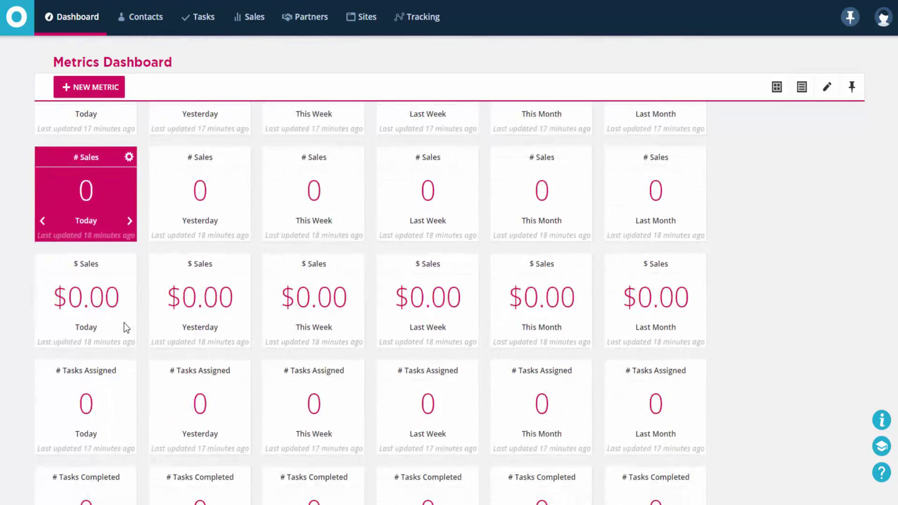
scroll(126, 308, "up", 10)
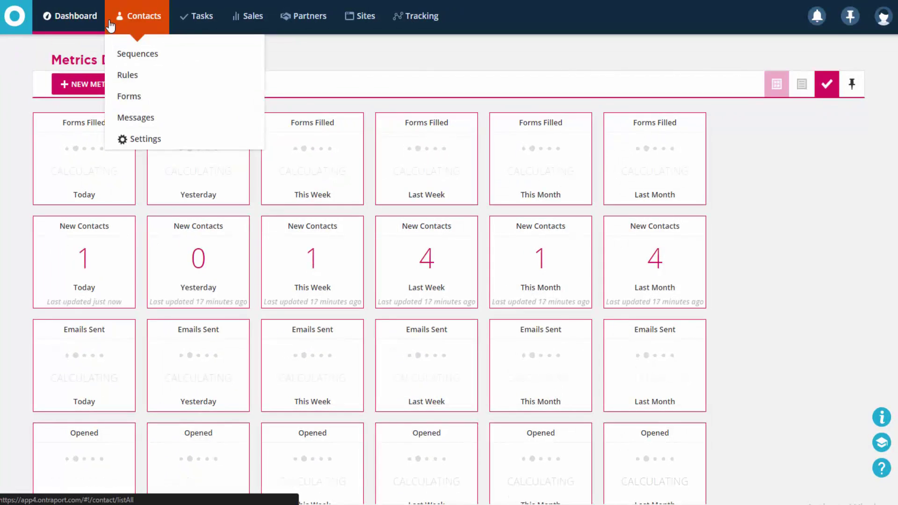
Open the first contact's record from the Contacts list and review its contact information, lead information, and sequences and tags
left_click(111, 24)
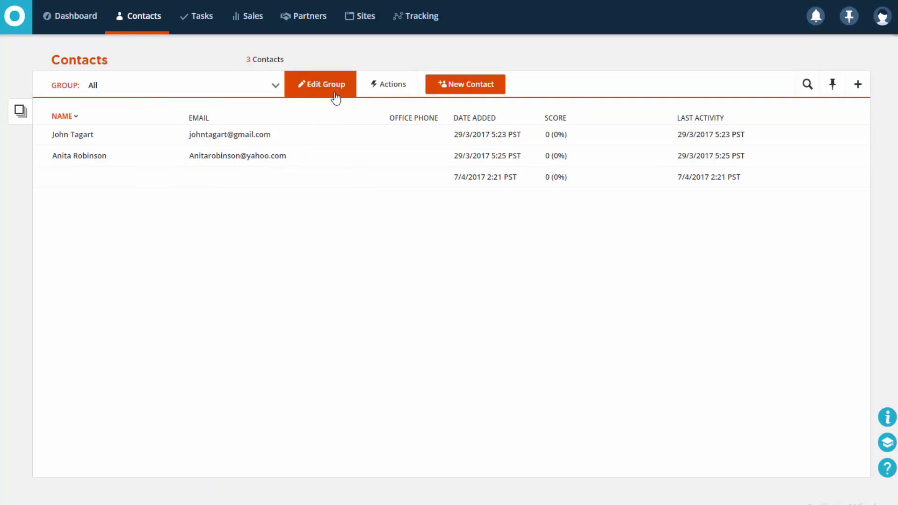
left_click(304, 140)
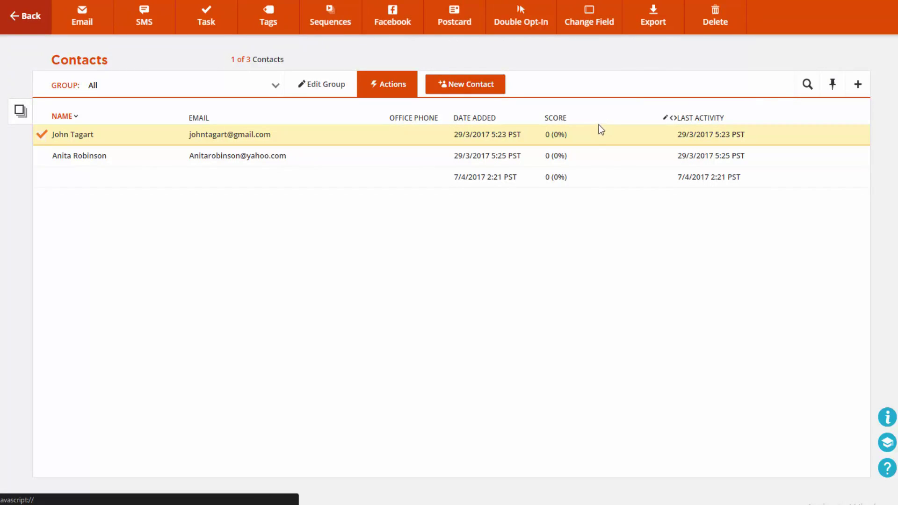
left_click(87, 134)
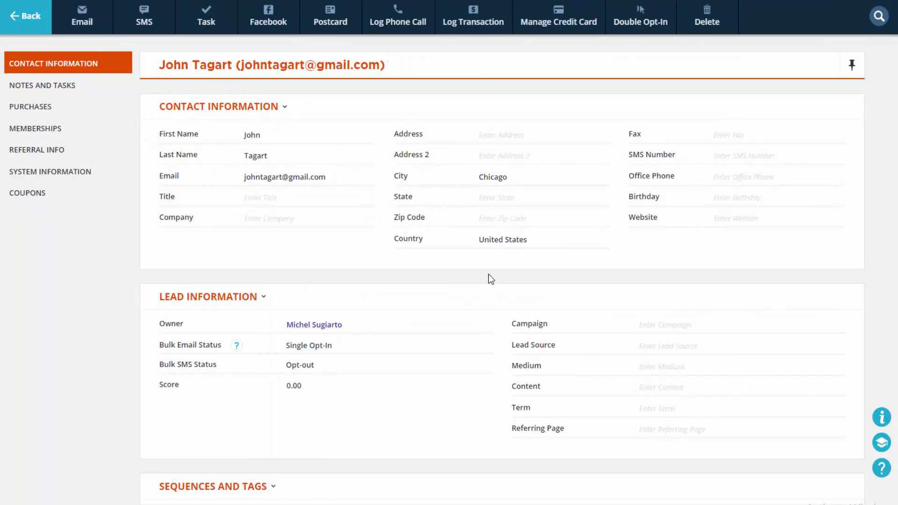
scroll(501, 253, "down", 3)
scroll(501, 254, "up", 3)
scroll(501, 257, "down", 4)
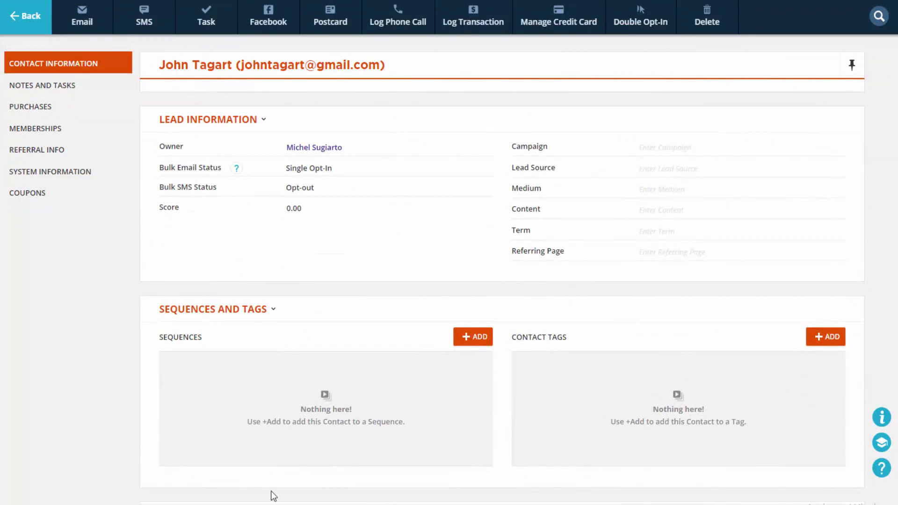
scroll(597, 415, "up", 4)
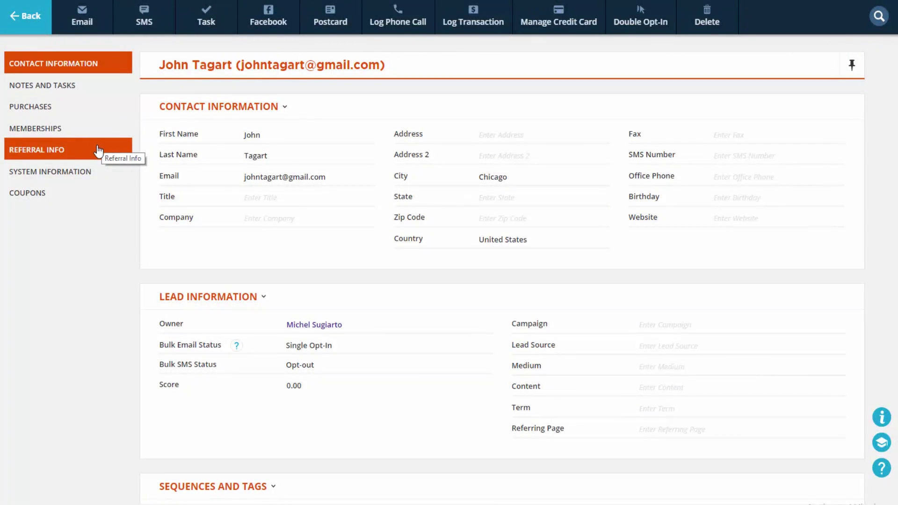
Review the contact's coupons, referral info, and notes and tasks, ending on the contact information
left_click(111, 202)
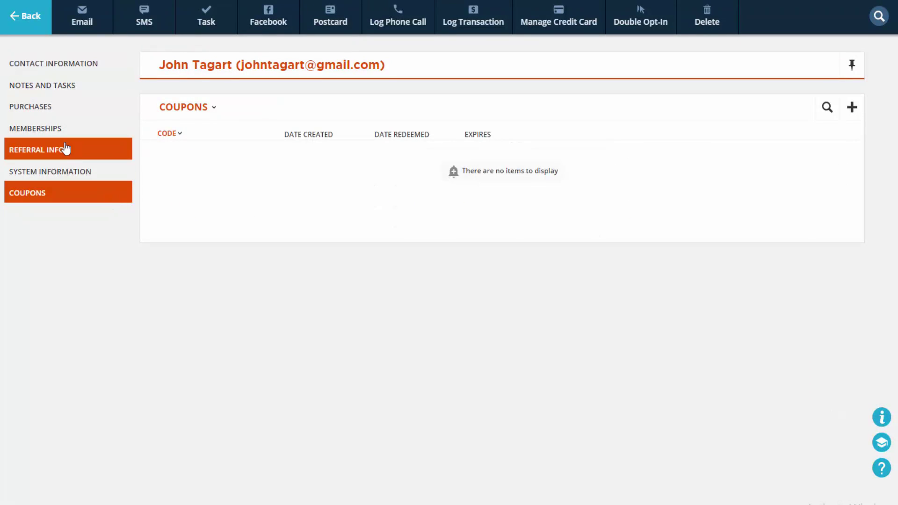
left_click(66, 149)
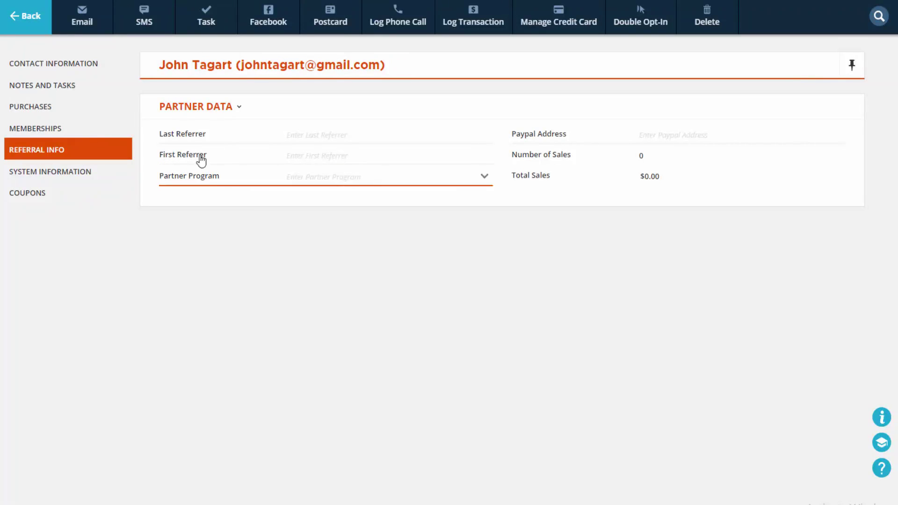
left_click(69, 85)
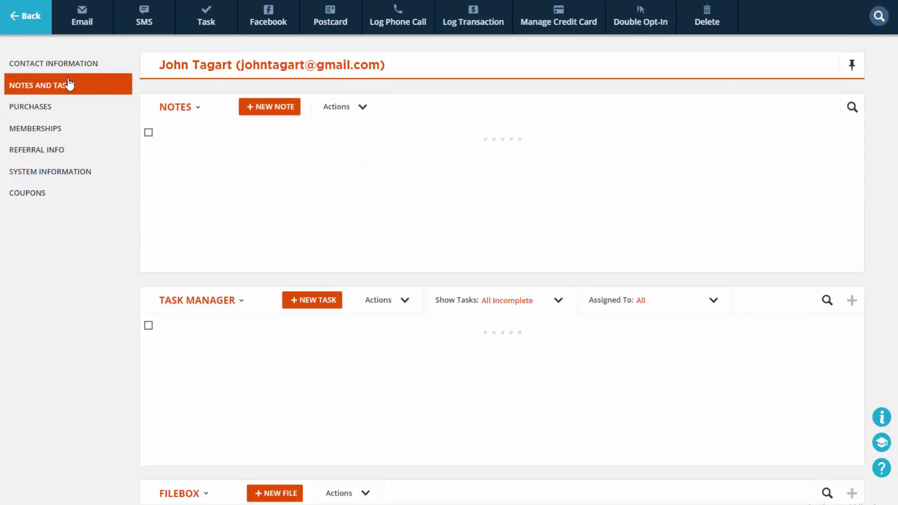
left_click(75, 67)
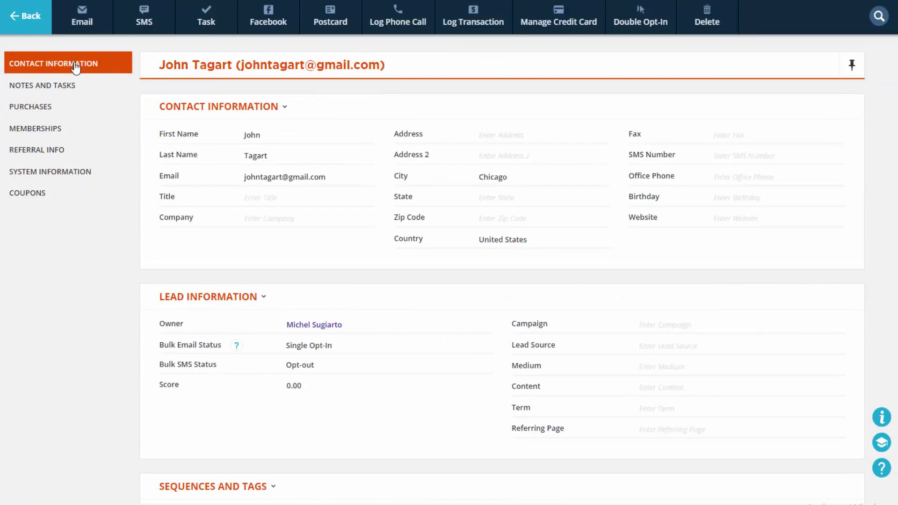
Leave the contact record, clear the contact selection and open the Sequences list
left_click(26, 16)
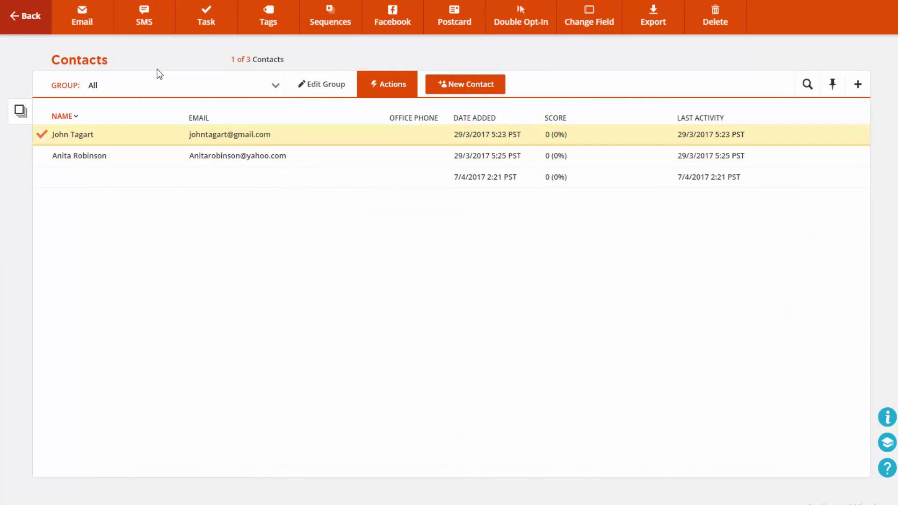
left_click(19, 16)
mouse_move(136, 25)
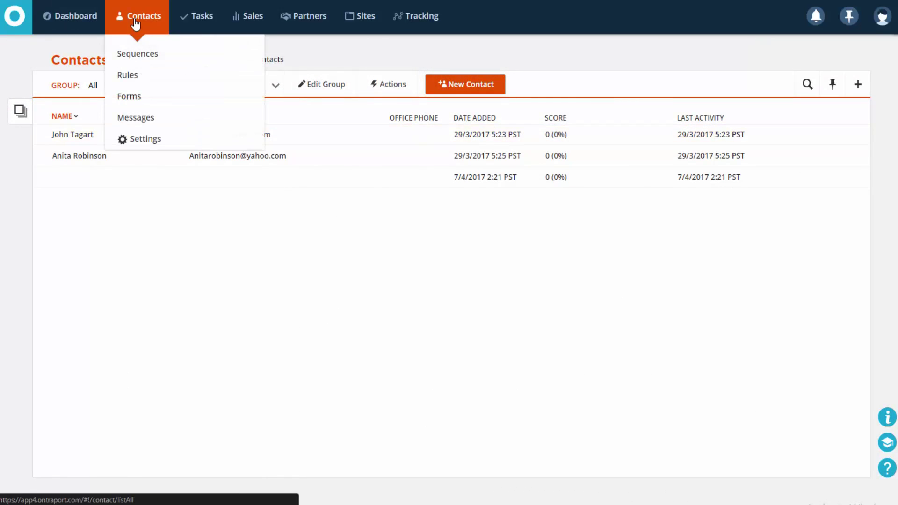
left_click(139, 53)
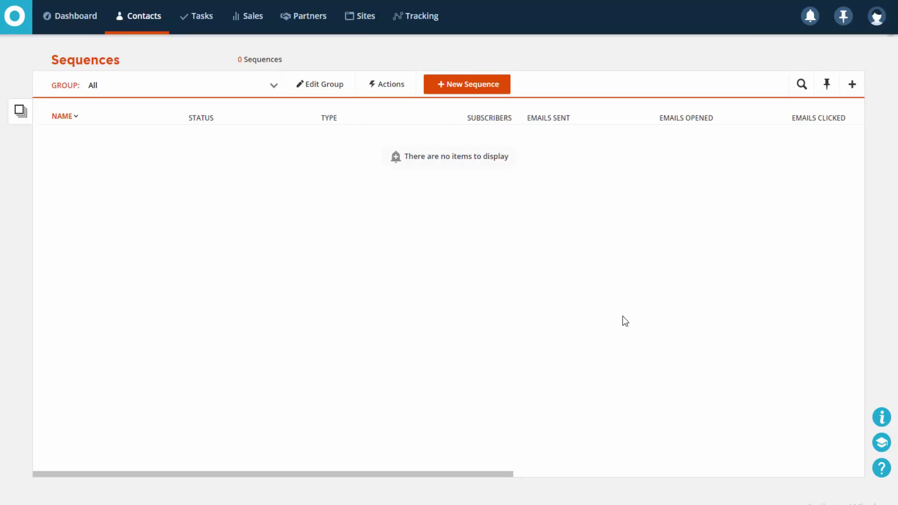
Start a new step sequence with an email step and inspect its Send from options without choosing a sender
left_click(462, 87)
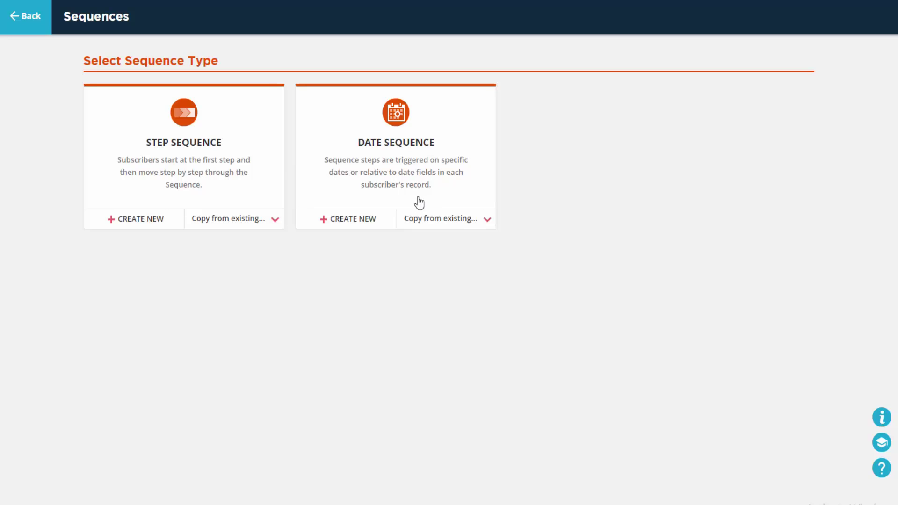
left_click(248, 176)
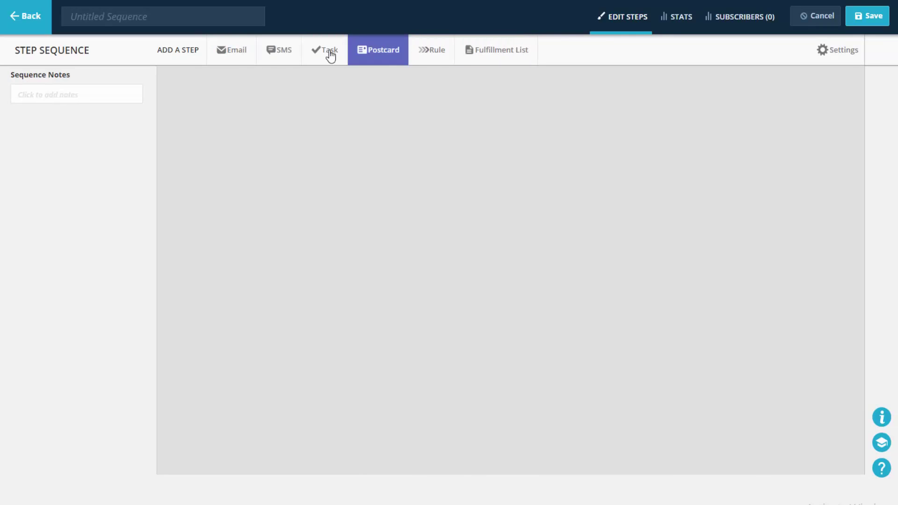
left_click(254, 55)
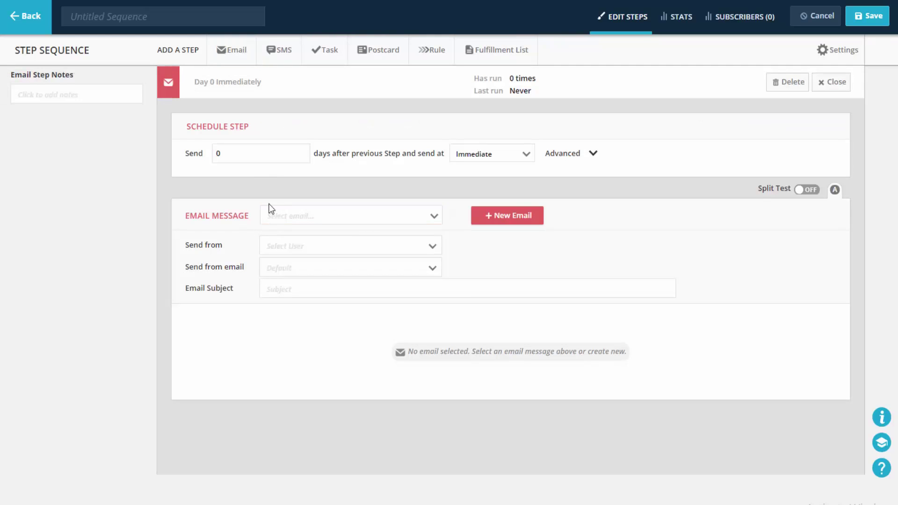
left_click(277, 227)
left_click(271, 246)
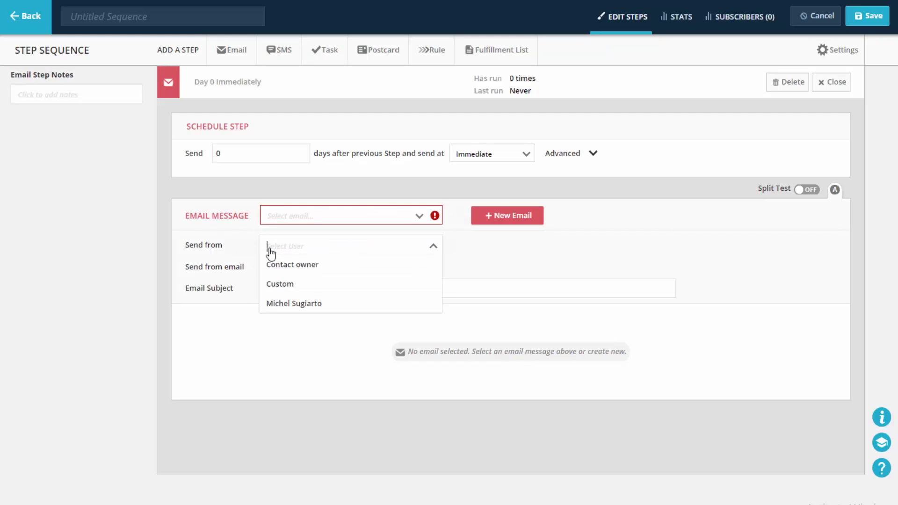
left_click(233, 267)
left_click(238, 309)
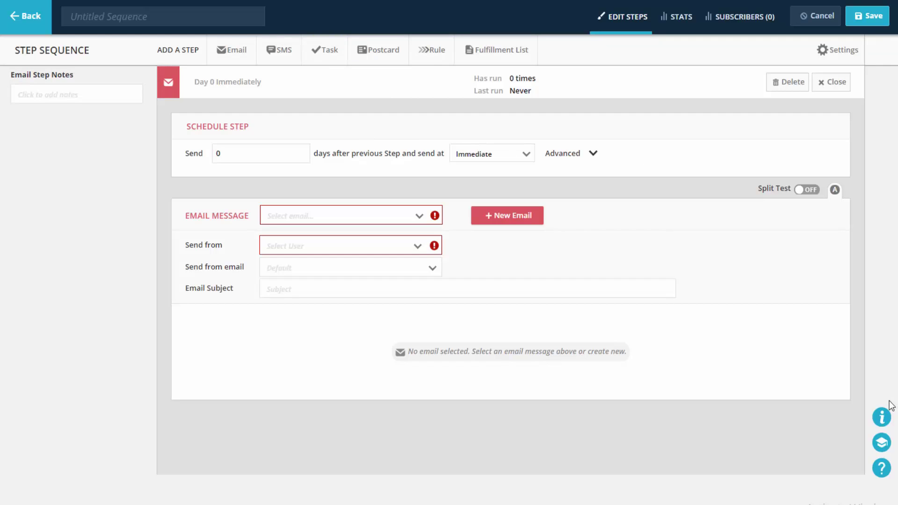
Look through the About This Page help resources for the sequence editor and close them
left_click(883, 416)
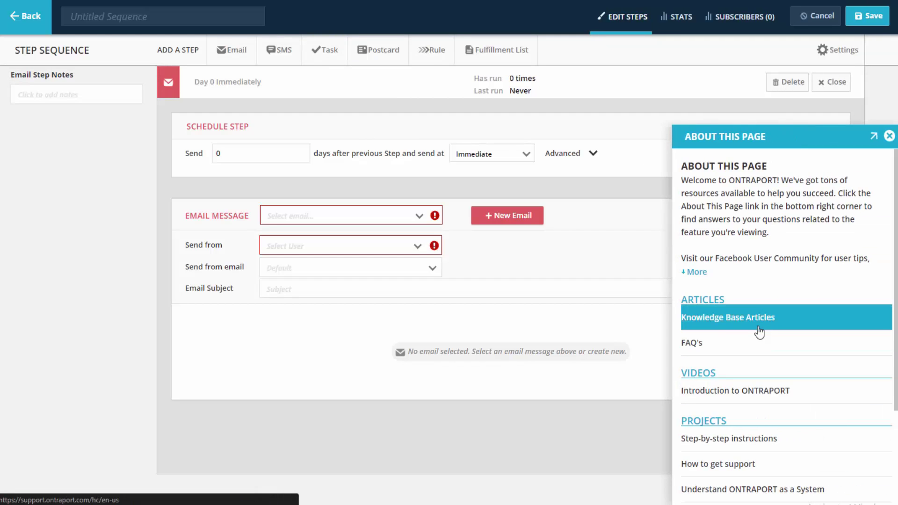
scroll(774, 245, "down", 3)
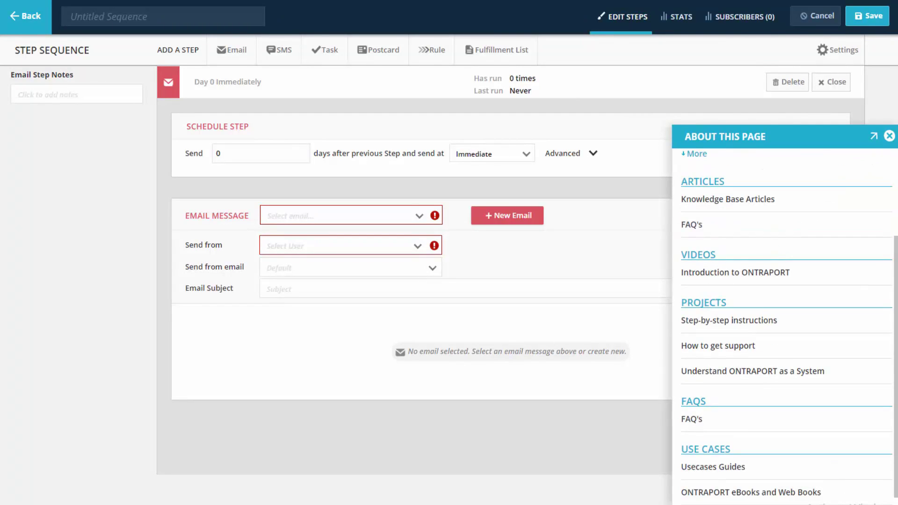
left_click(889, 136)
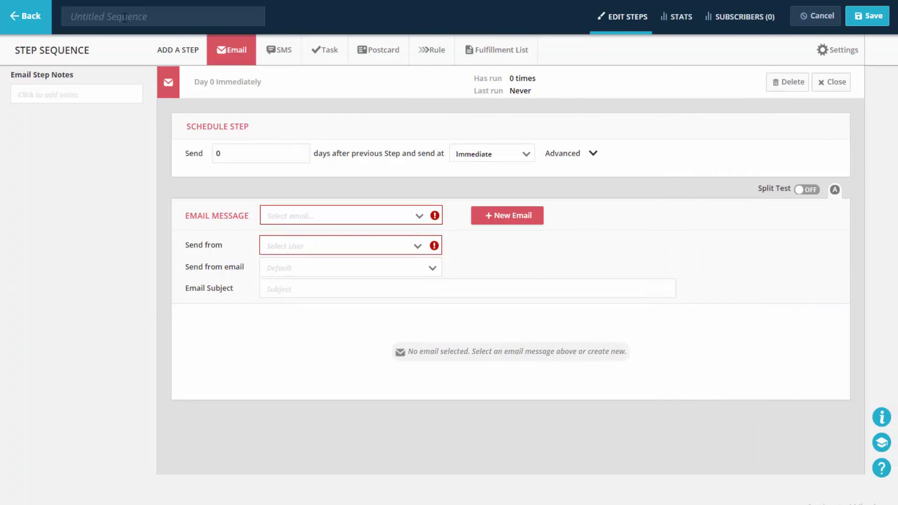
Leave the step sequence editor and discard the unsaved changes
left_click(47, 15)
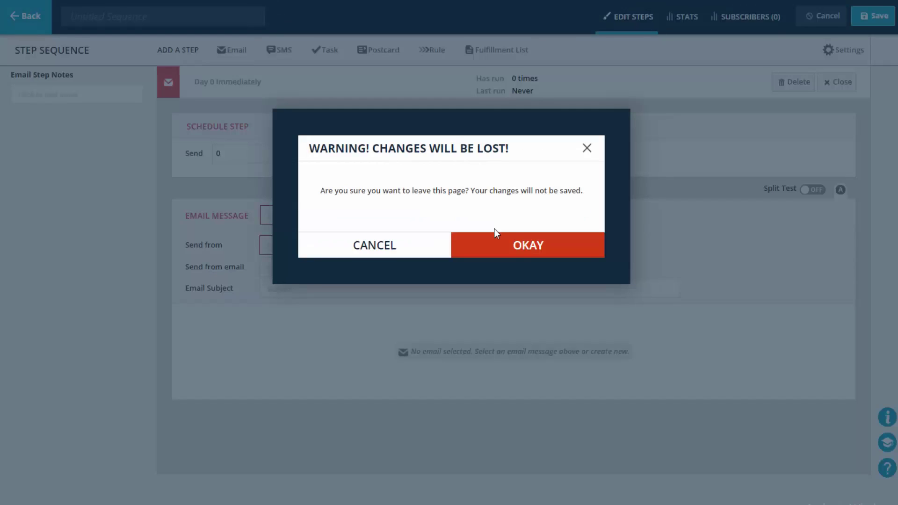
left_click_drag(495, 231, 497, 238)
left_click(497, 239)
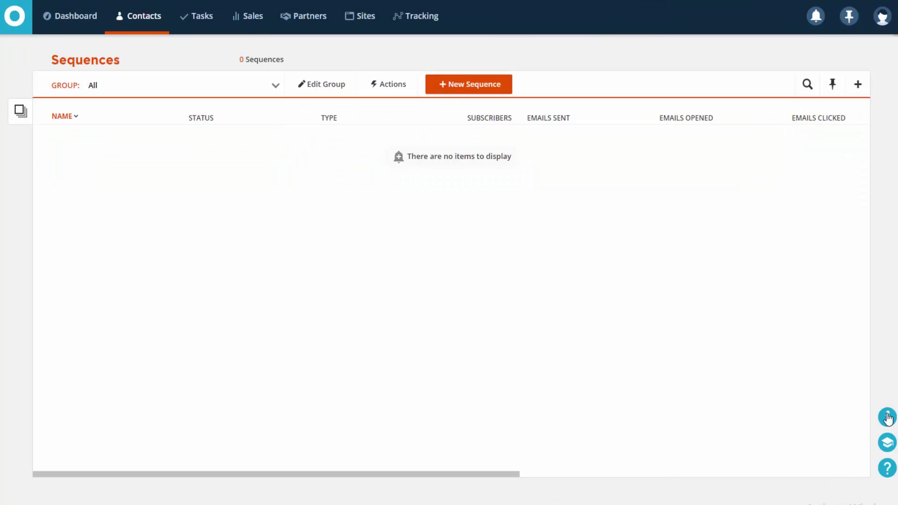
Read the help information about Sequences from the Sequences list and close it
left_click(888, 417)
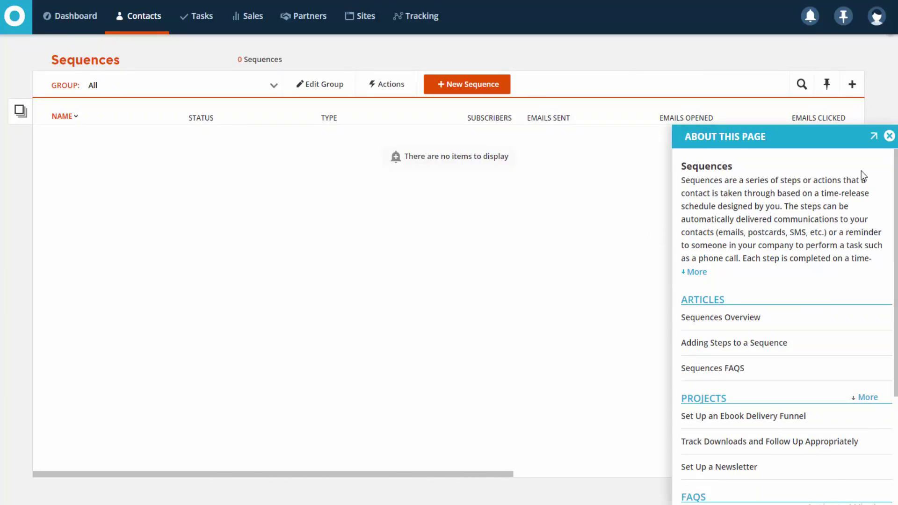
left_click(890, 137)
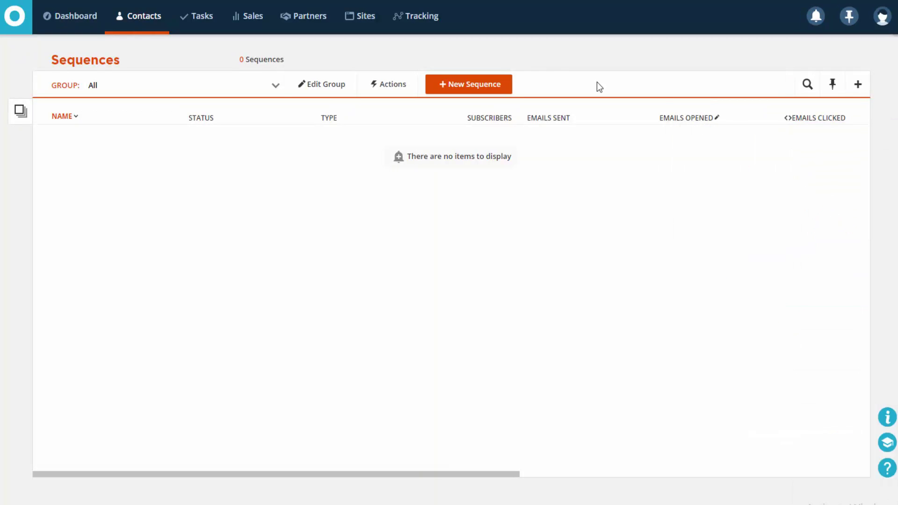
Create a new date sequence and add an email step scheduled for a specific event, On Birthday
left_click(501, 86)
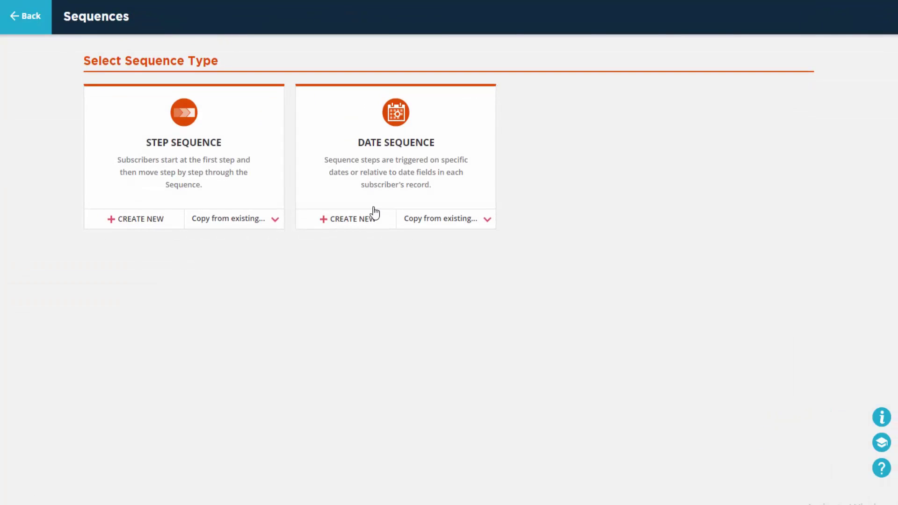
left_click(373, 218)
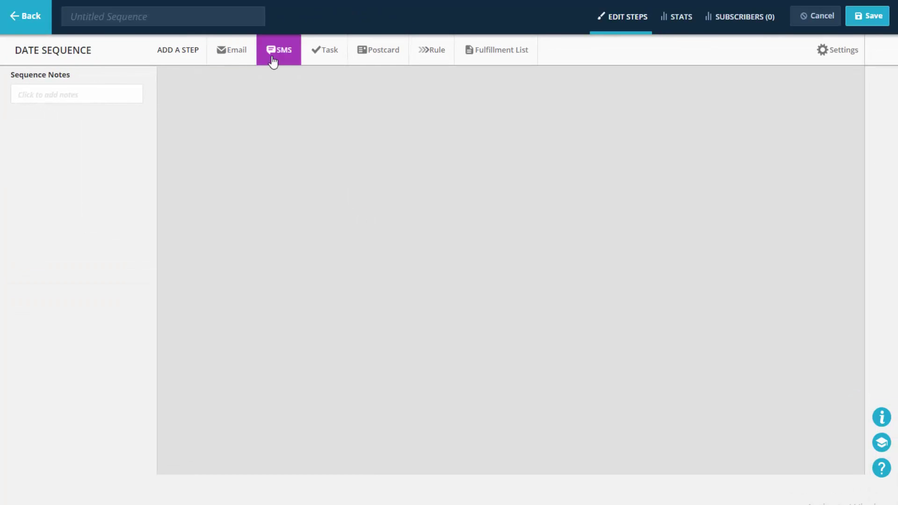
left_click(247, 58)
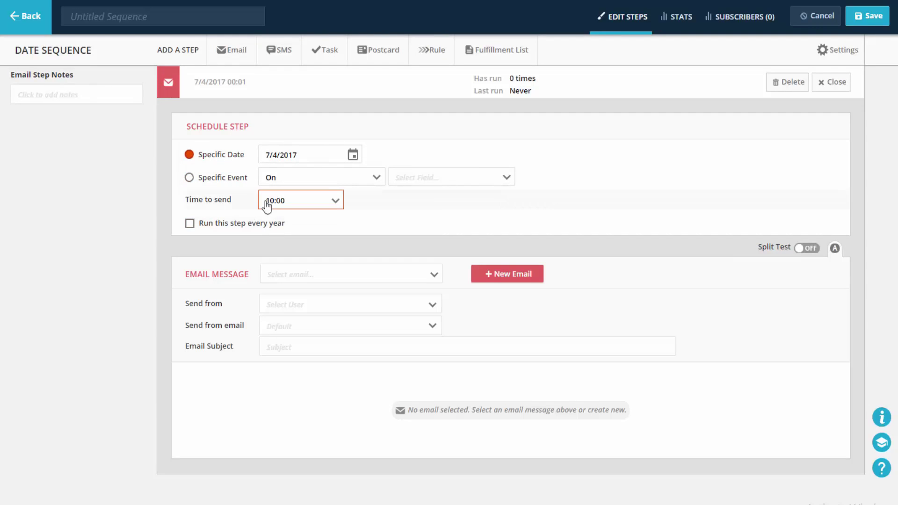
left_click(308, 178)
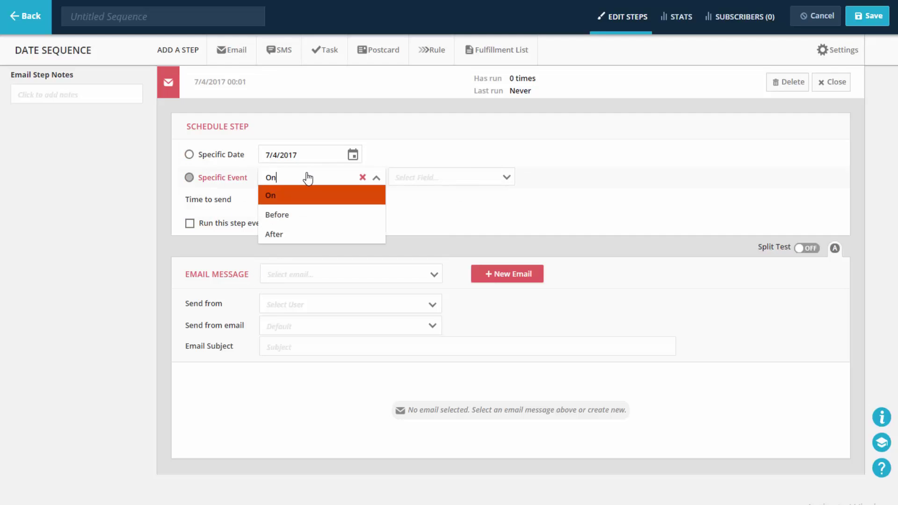
left_click(423, 180)
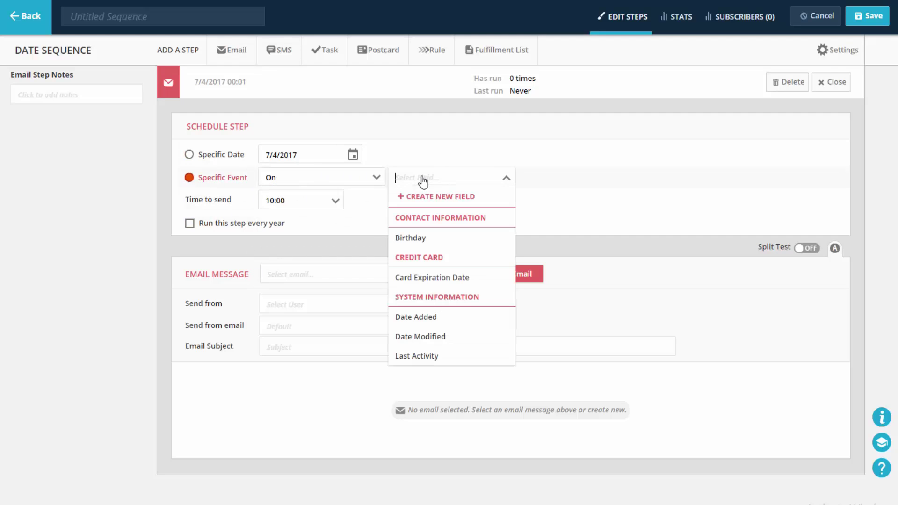
left_click(431, 246)
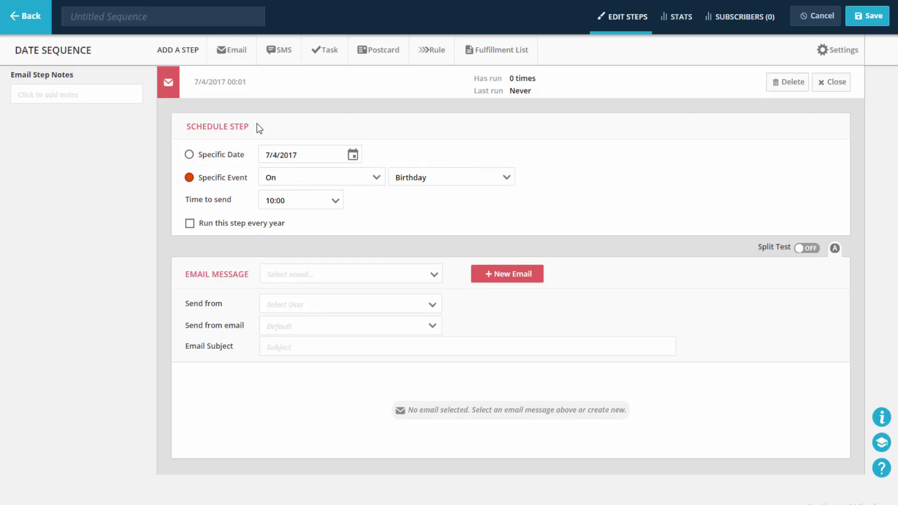
Leave the date sequence editor, discard its unsaved changes, and open the Rules list
left_click(49, 17)
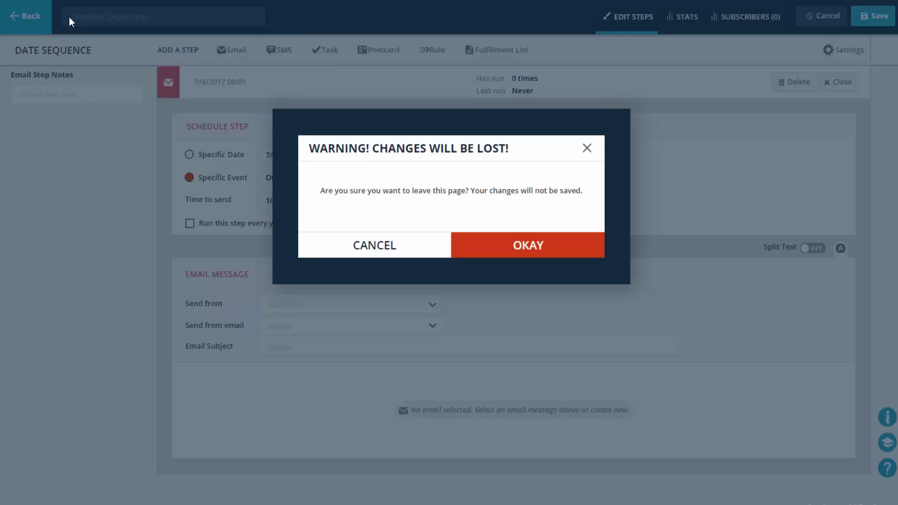
left_click(556, 242)
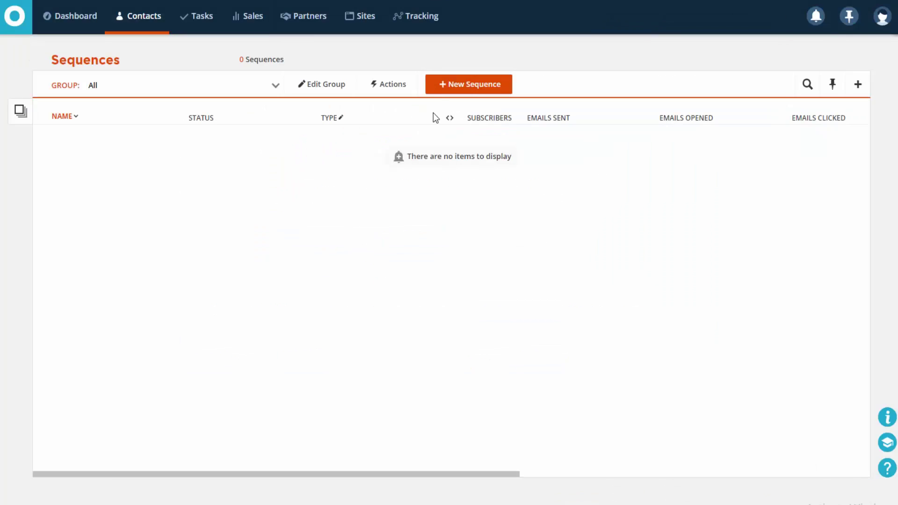
mouse_move(133, 27)
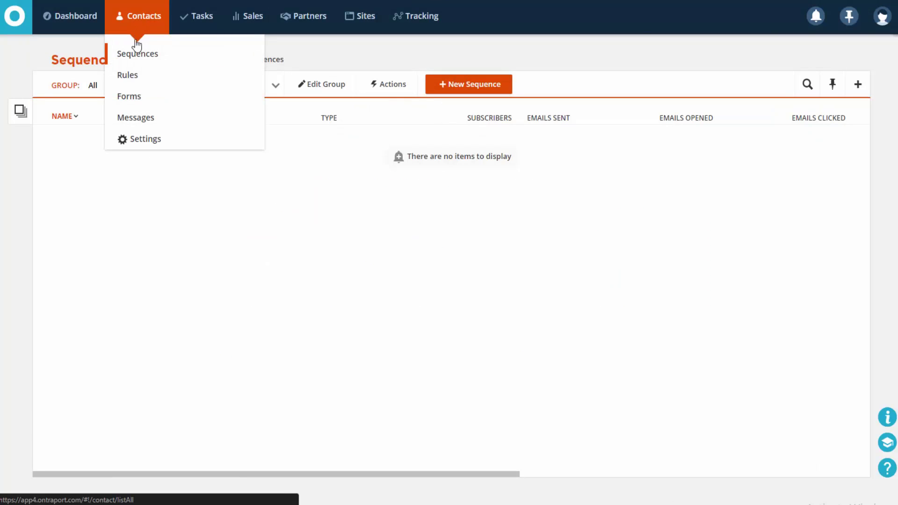
left_click(148, 76)
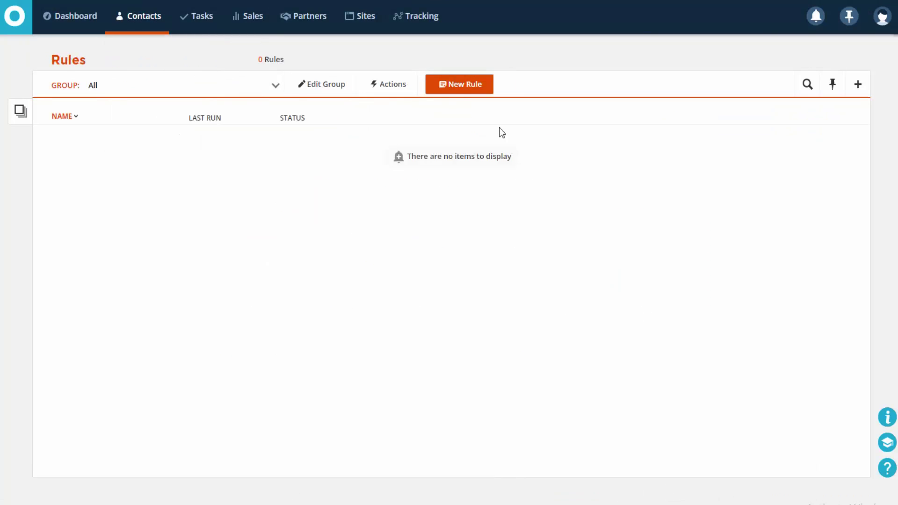
Create a new rule with a Purchases Product trigger set to Any Product
left_click(460, 91)
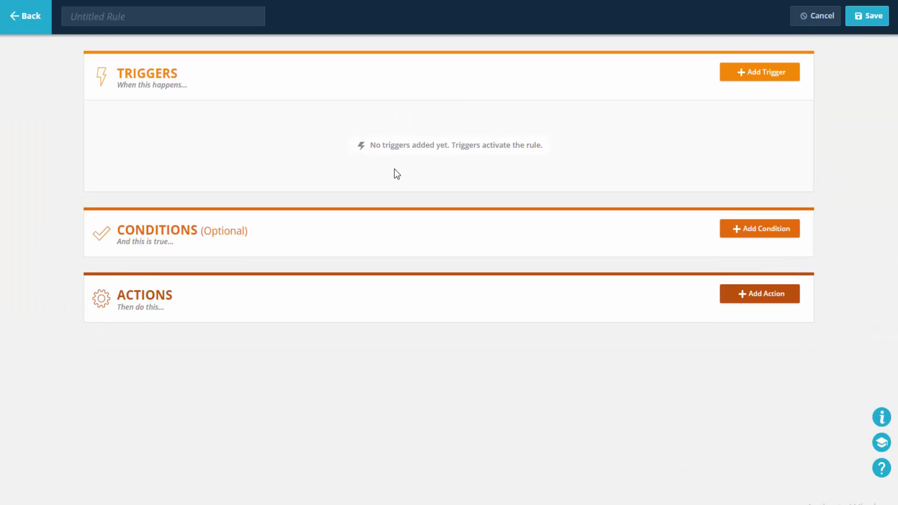
left_click(759, 76)
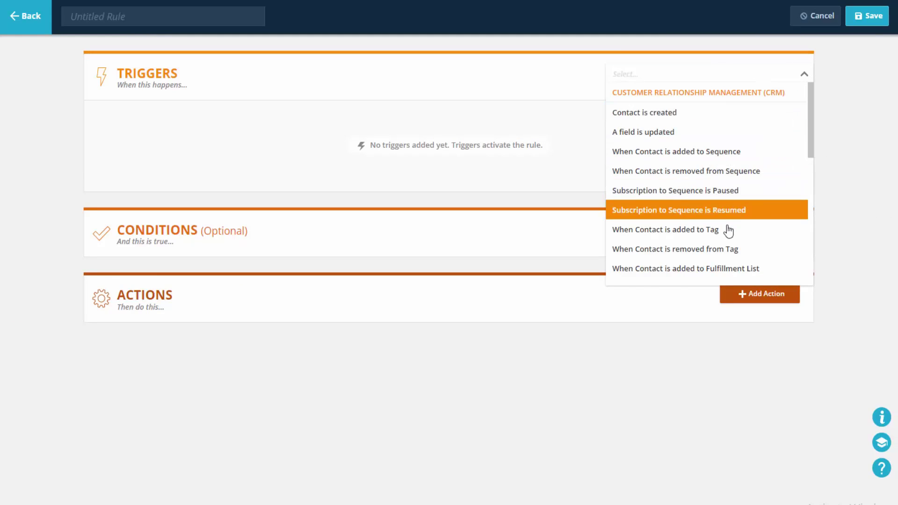
scroll(728, 229, "down", 1)
scroll(720, 222, "down", 1)
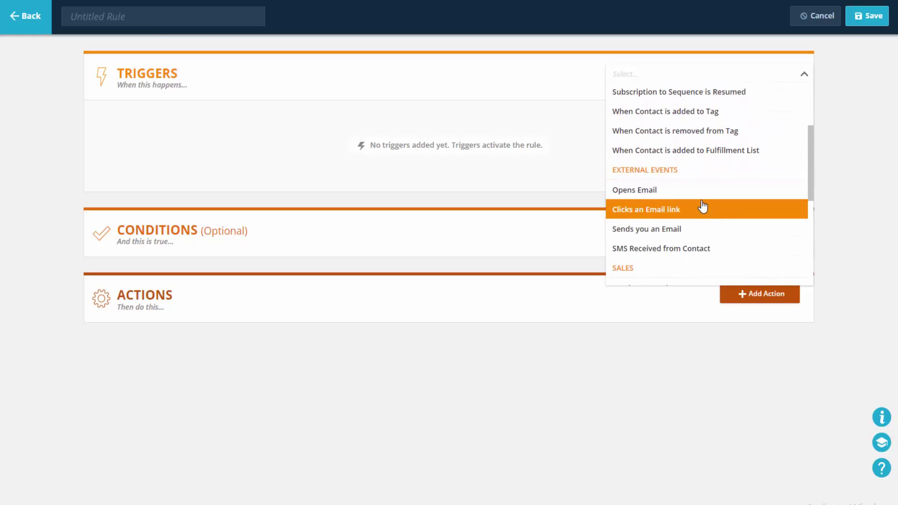
scroll(706, 200, "down", 1)
scroll(706, 200, "down", 1)
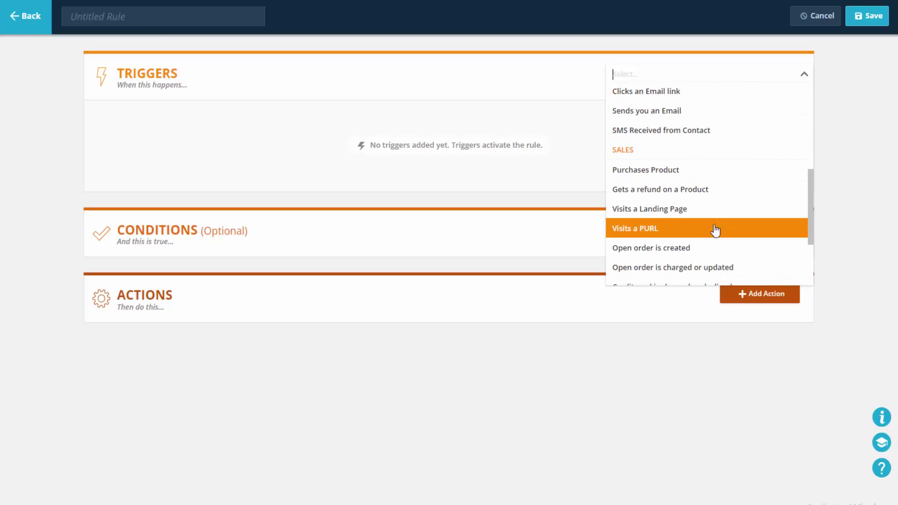
left_click(725, 169)
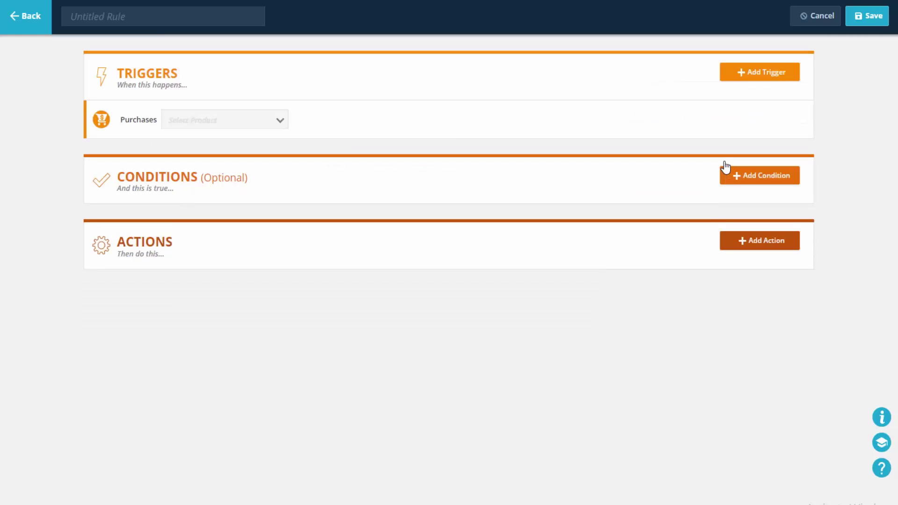
left_click(269, 122)
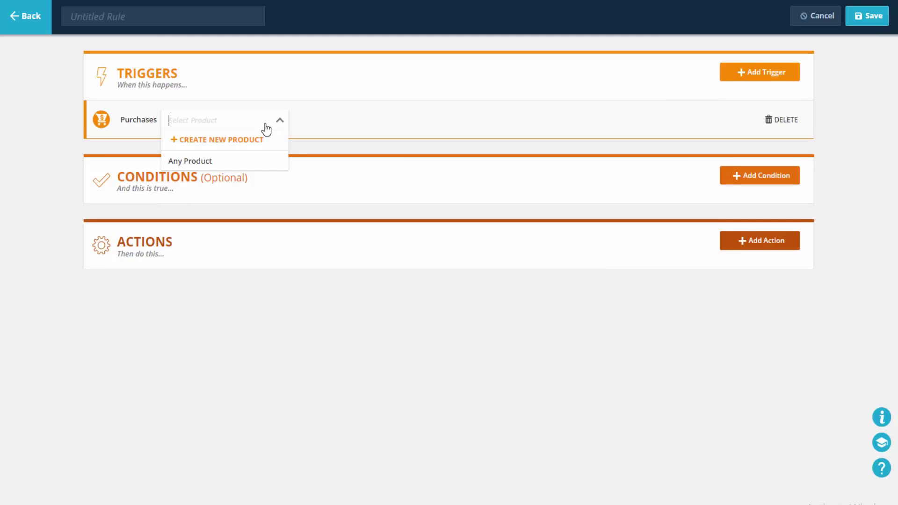
left_click(256, 164)
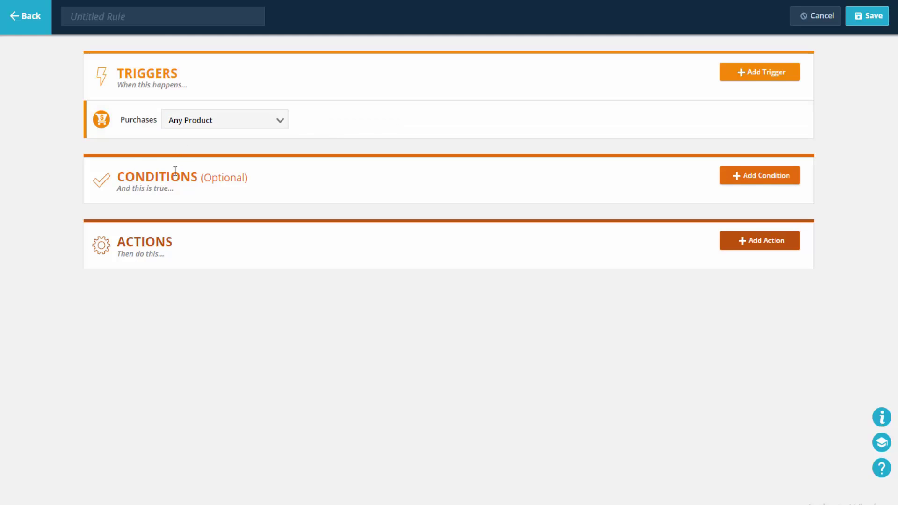
Look through the conditions available for the rule and close the list without choosing one
left_click(771, 182)
scroll(774, 257, "down", 3)
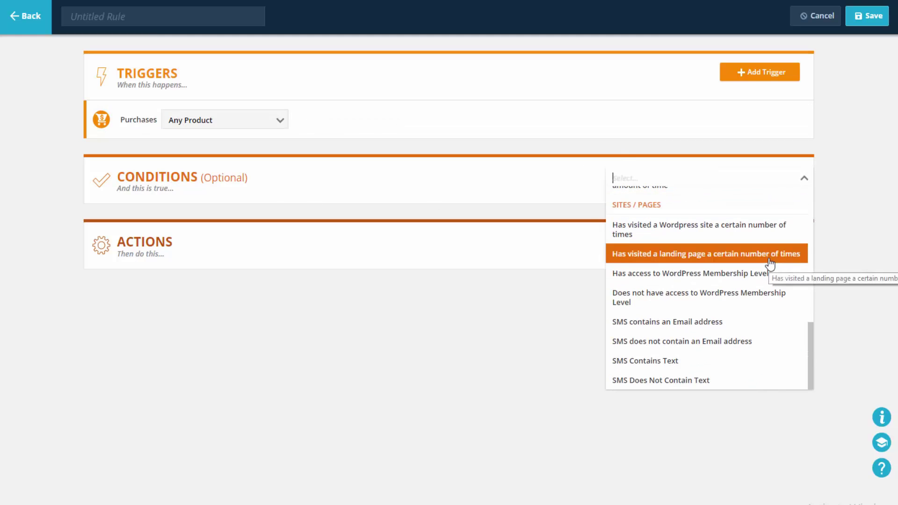
scroll(770, 279, "up", 3)
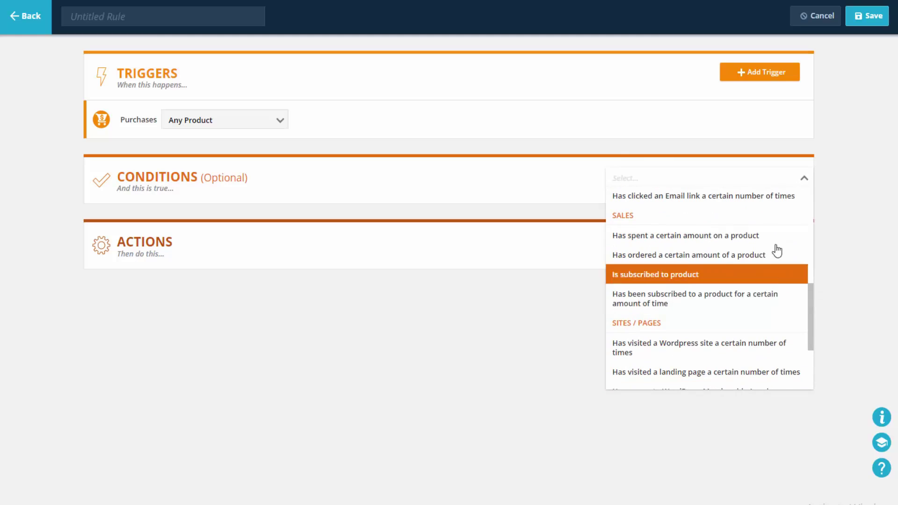
scroll(777, 252, "up", 3)
scroll(767, 276, "up", 2)
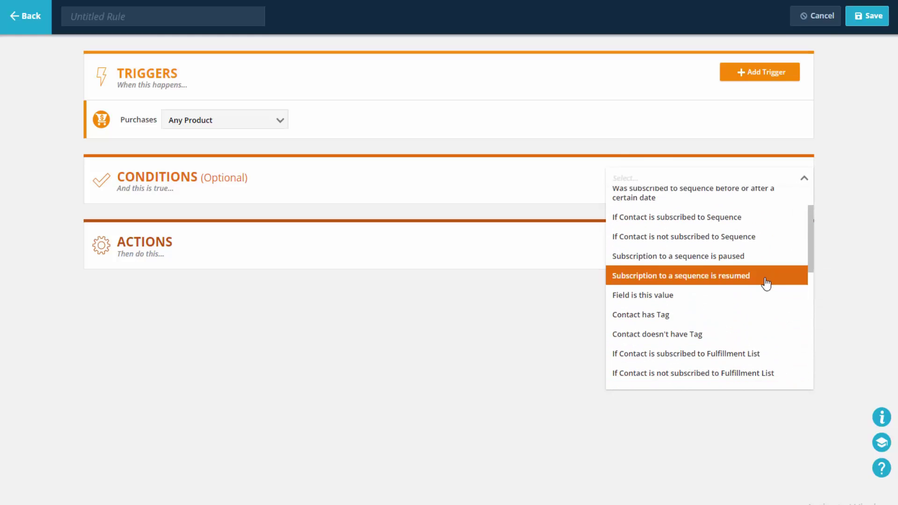
scroll(754, 314, "up", 1)
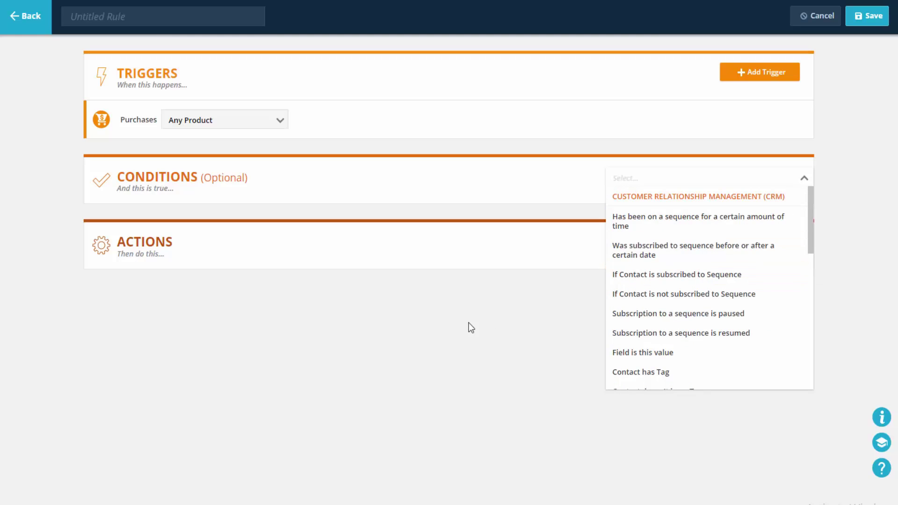
left_click(453, 323)
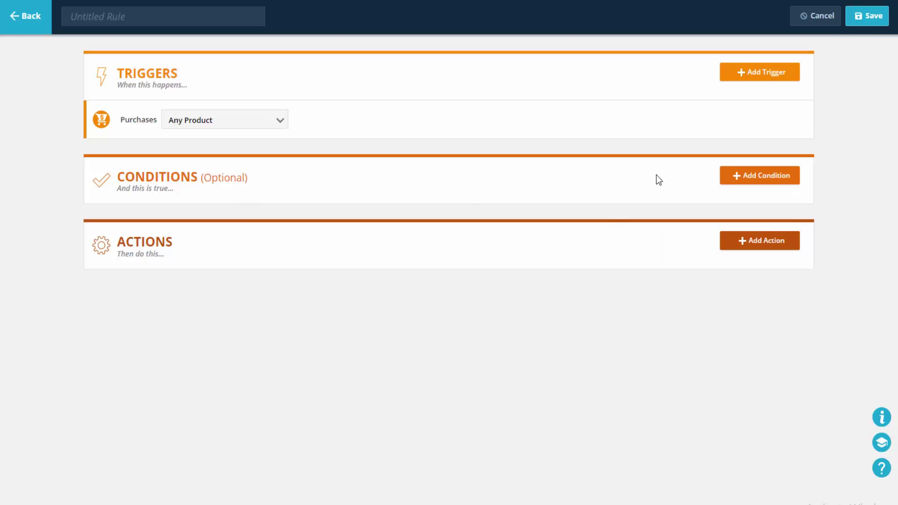
Examine the actions available for the rule, from CRM to Social, and close the list without adding one
left_click(757, 241)
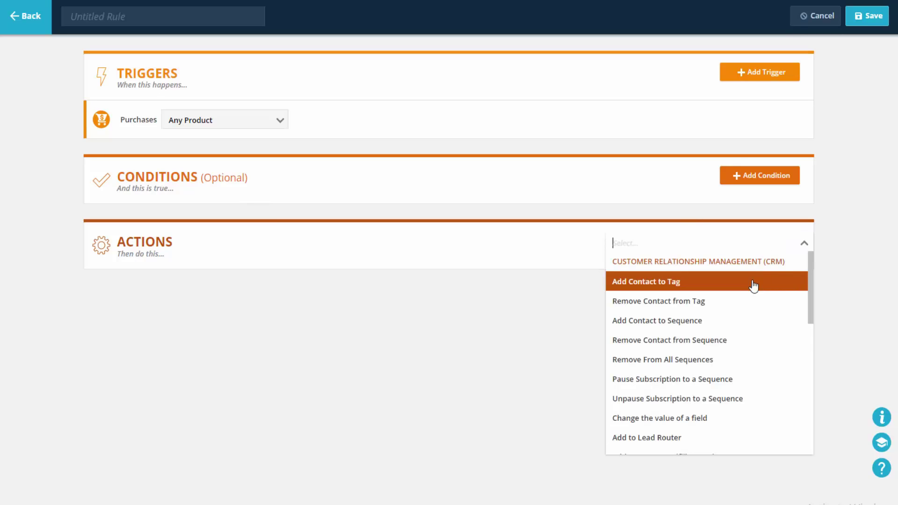
scroll(757, 294, "down", 1)
scroll(759, 335, "down", 3)
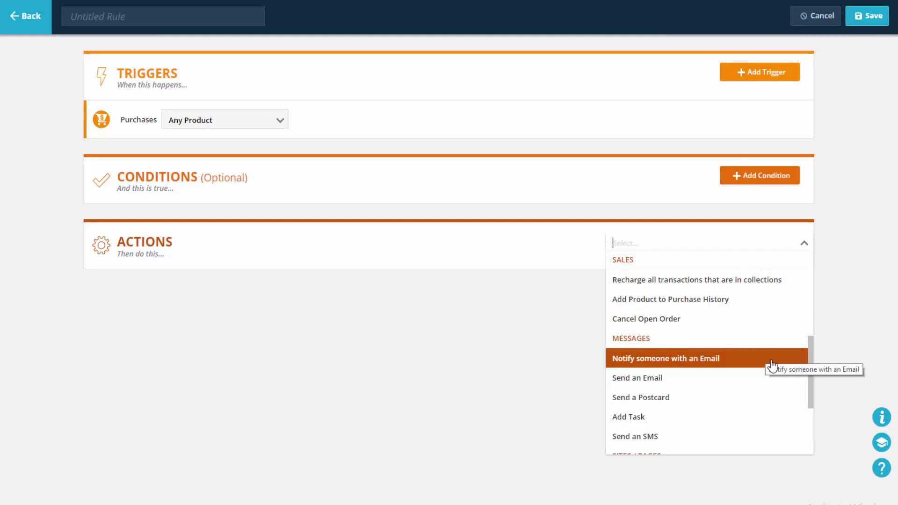
scroll(772, 365, "down", 1)
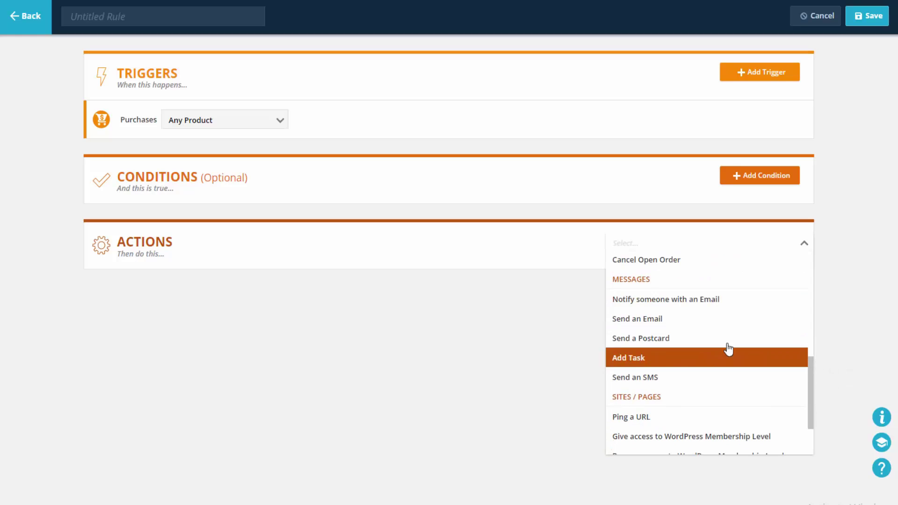
scroll(750, 332, "down", 1)
scroll(753, 341, "down", 2)
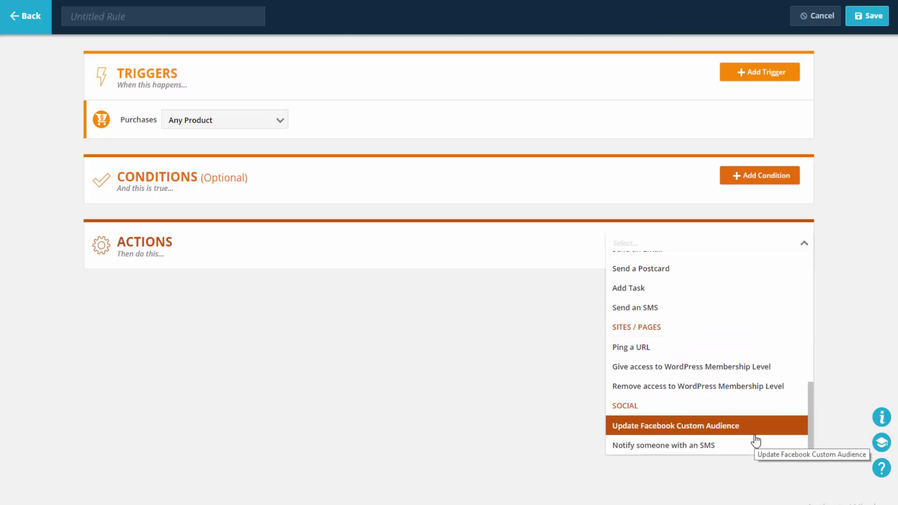
scroll(754, 450, "up", 8)
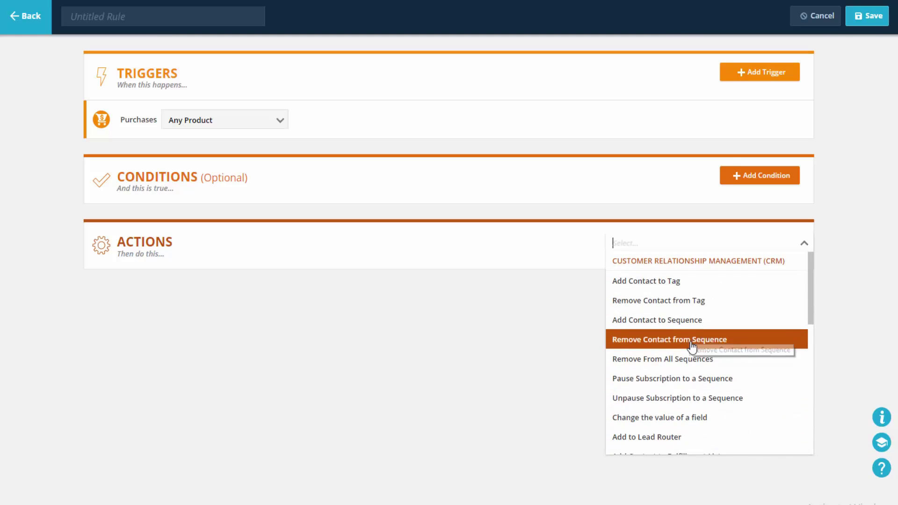
scroll(694, 344, "down", 1)
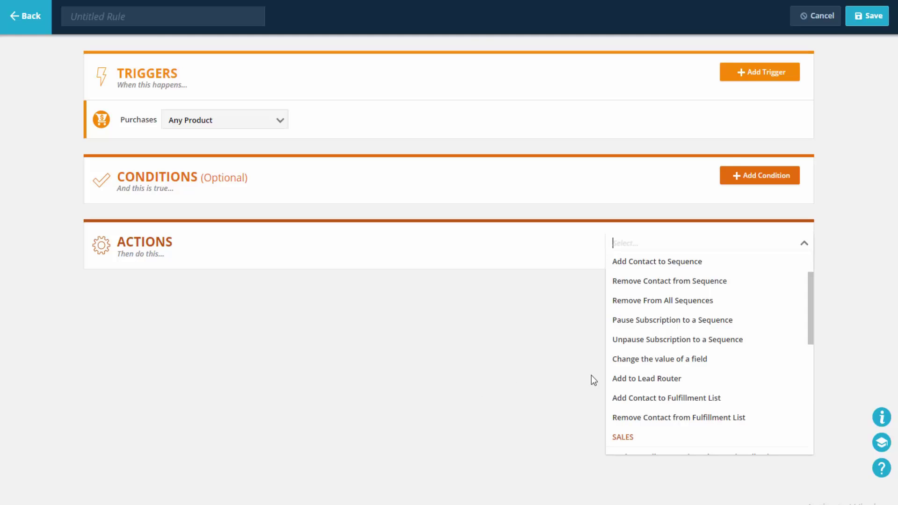
left_click(509, 352)
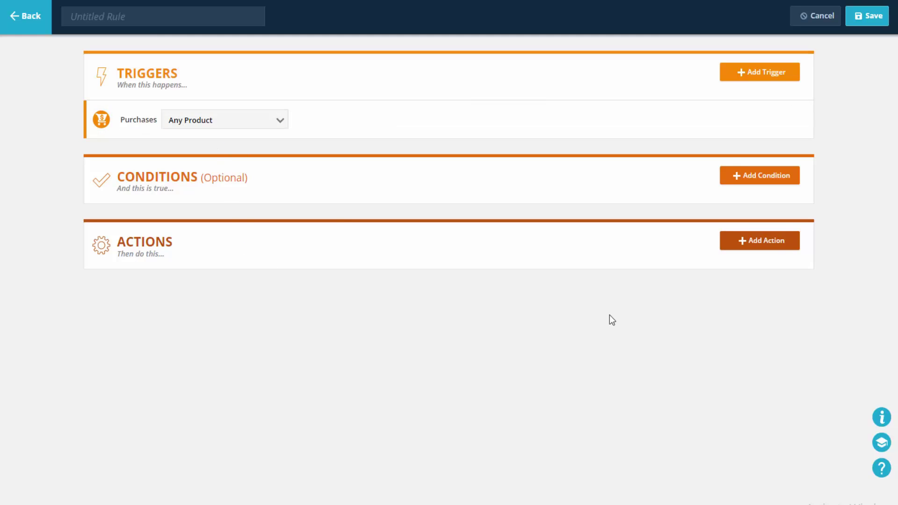
Check the product options of the Purchases trigger and browse the other available triggers without adding one
left_click(251, 125)
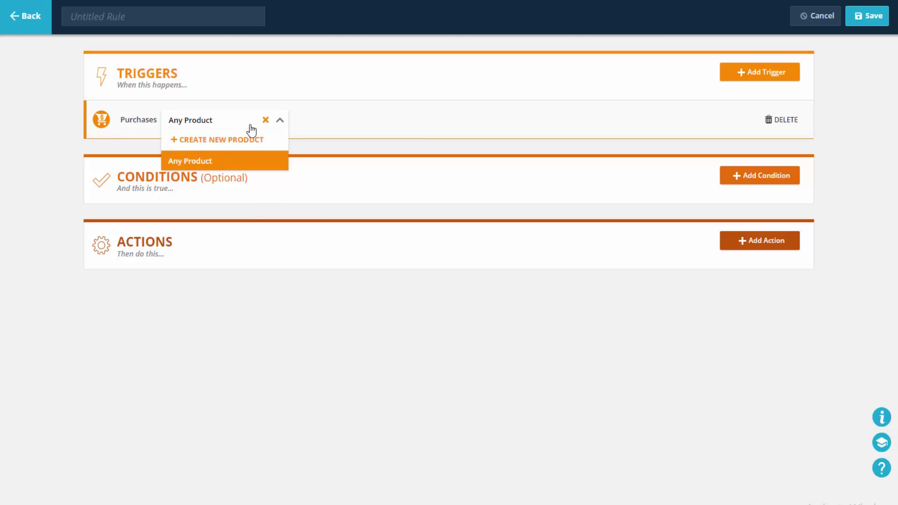
left_click(758, 72)
scroll(731, 218, "down", 2)
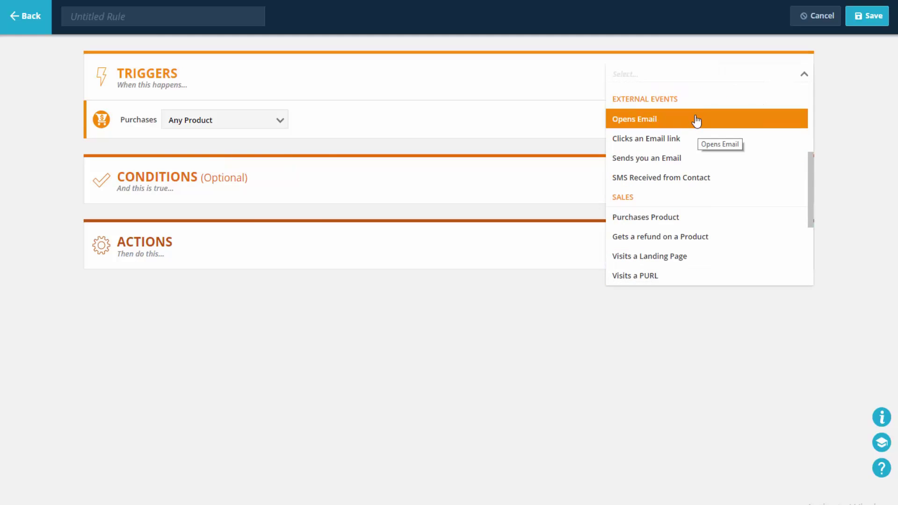
scroll(678, 160, "up", 4)
scroll(677, 165, "down", 5)
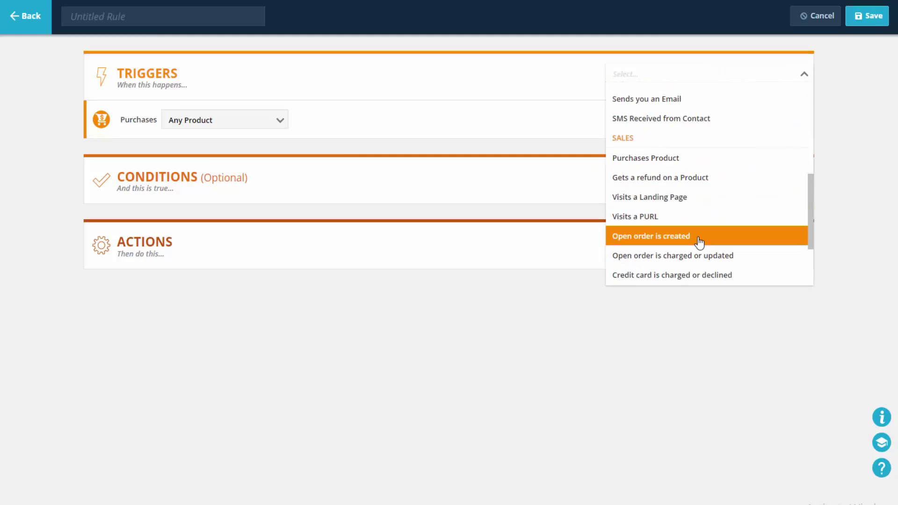
scroll(728, 278, "down", 2)
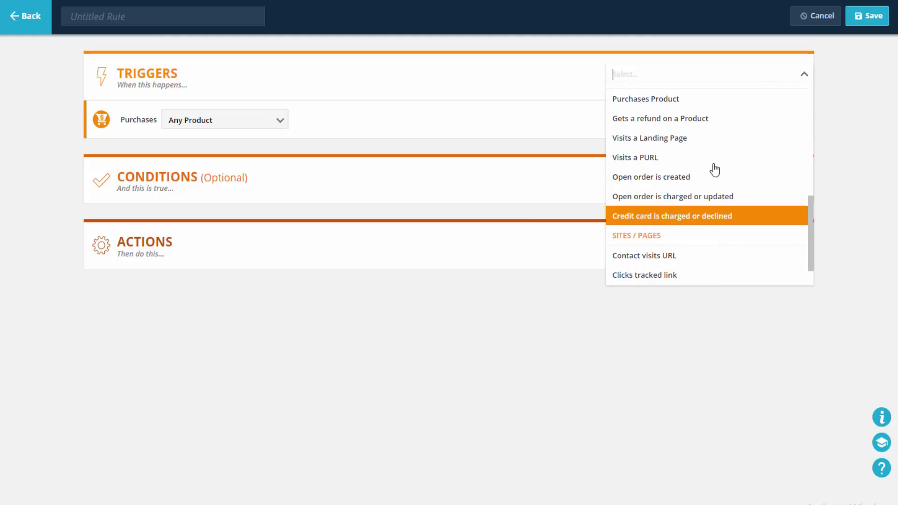
left_click(501, 282)
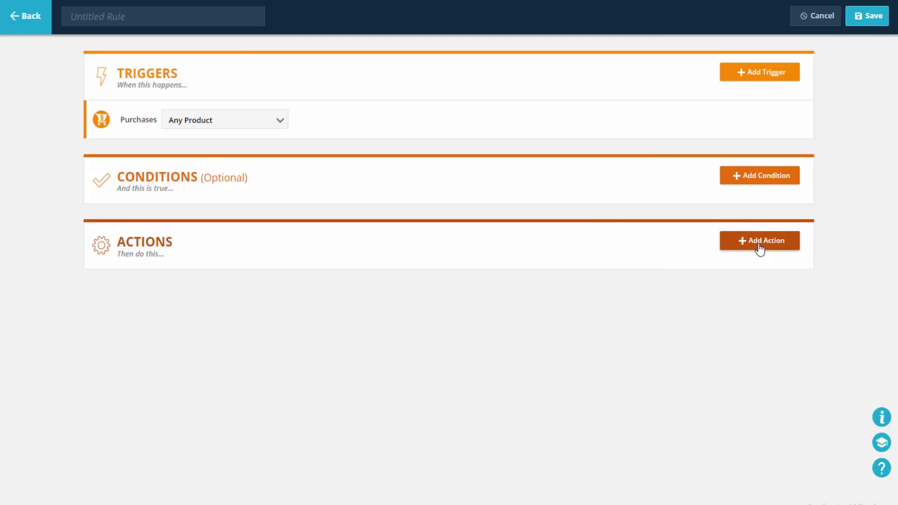
Leave the rule editor, discard the unsaved rule, and open the Forms list
left_click(44, 31)
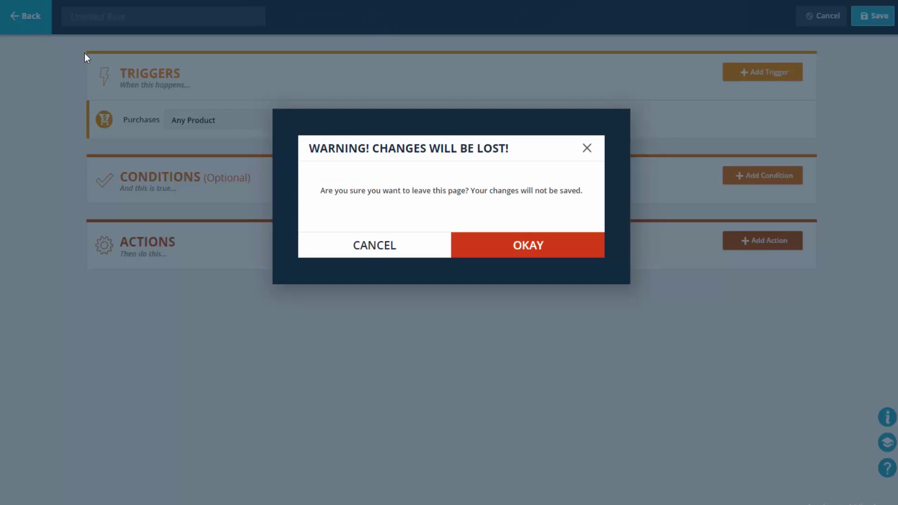
left_click(497, 251)
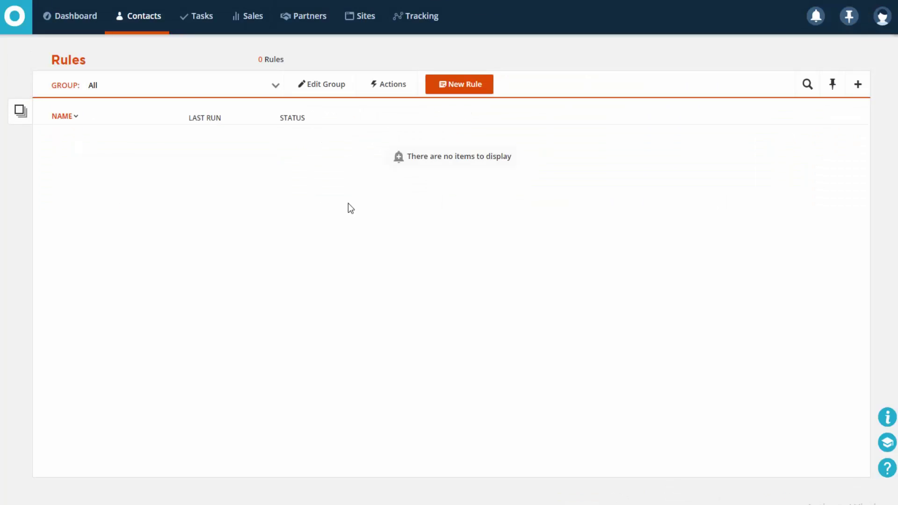
mouse_move(159, 32)
left_click(150, 100)
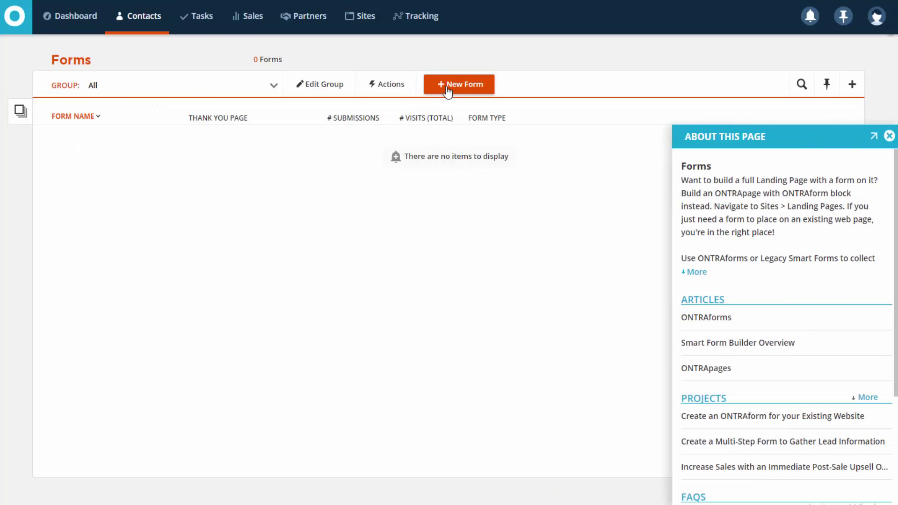
View the form types offered for a new form, return without creating one, and open the Messages list
left_click(447, 89)
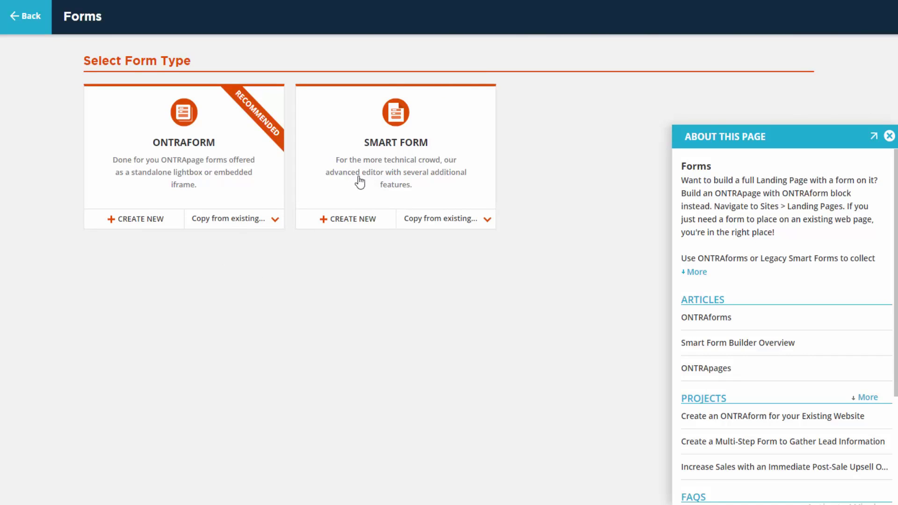
left_click(27, 19)
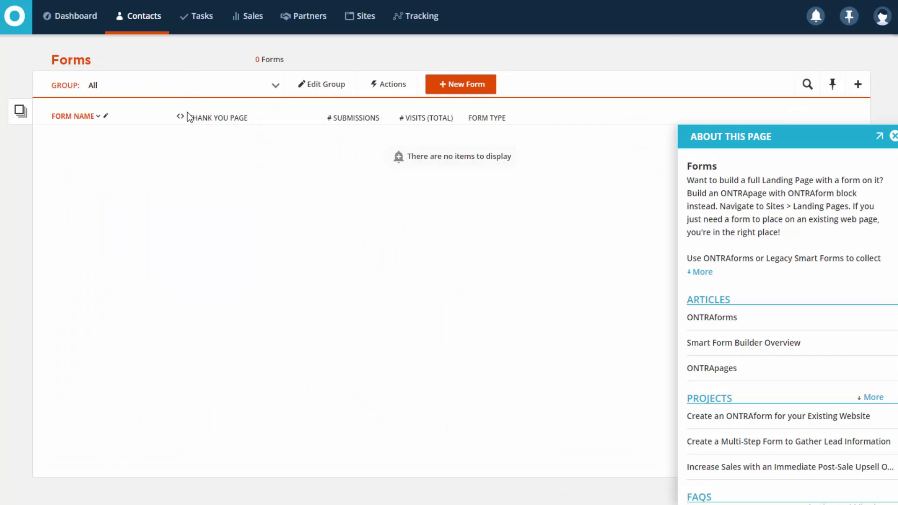
mouse_move(156, 35)
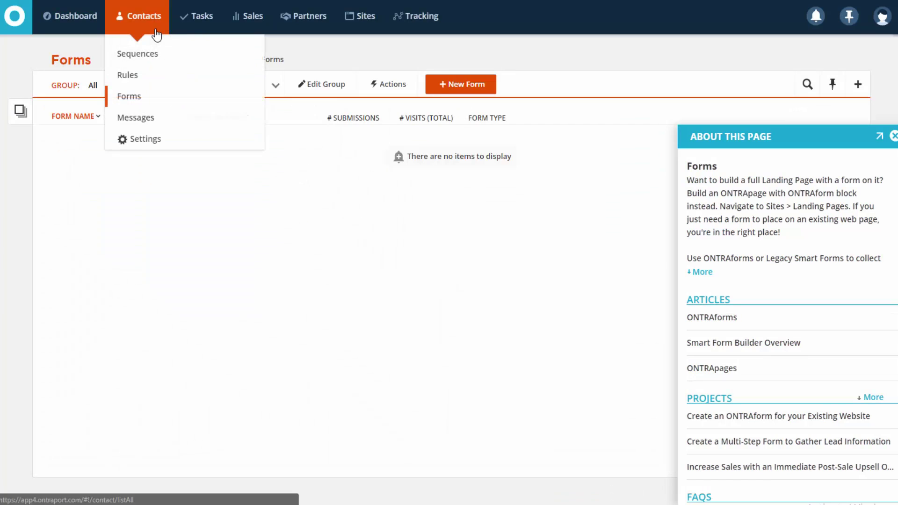
left_click(145, 113)
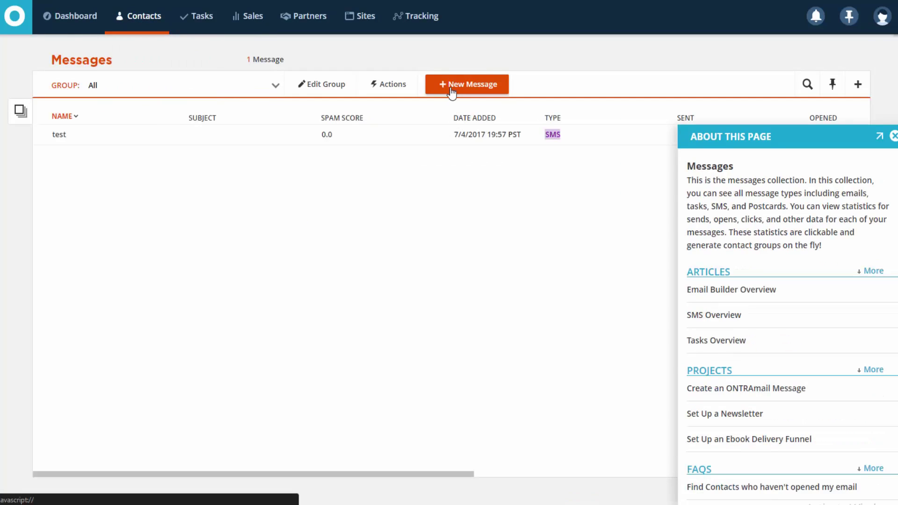
View the message types offered for a new message, return without creating one, and open the Tasks list with its page help closed
left_click(452, 87)
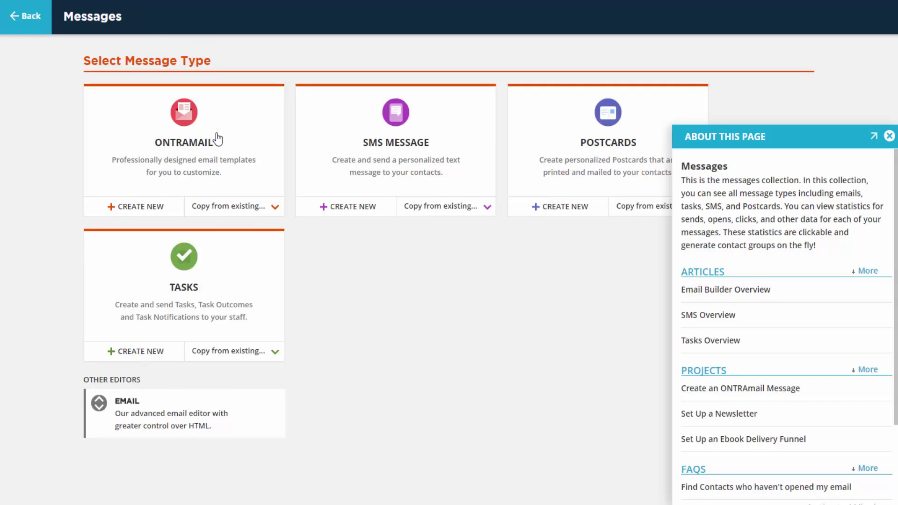
left_click(41, 32)
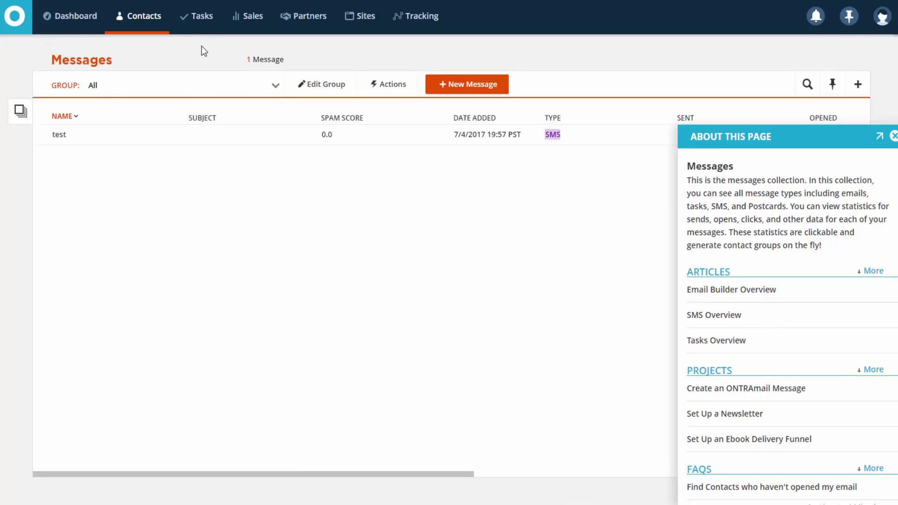
left_click(198, 16)
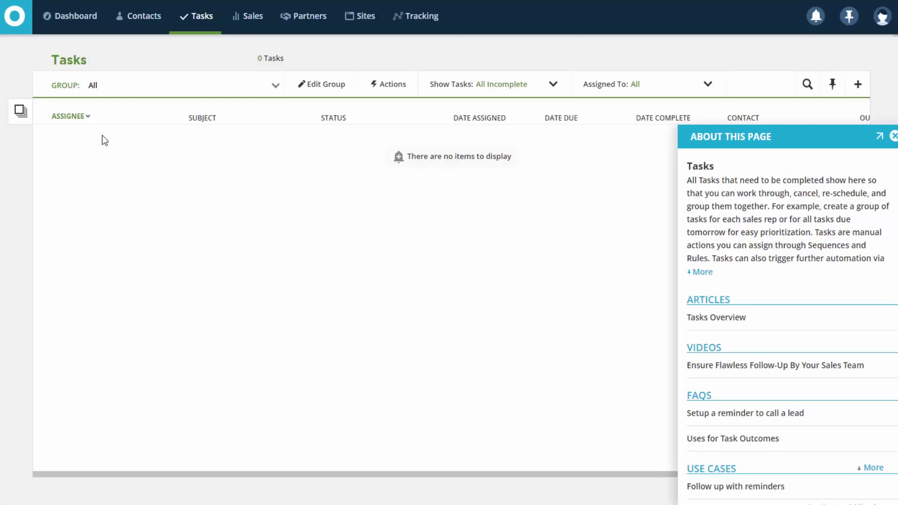
left_click(894, 136)
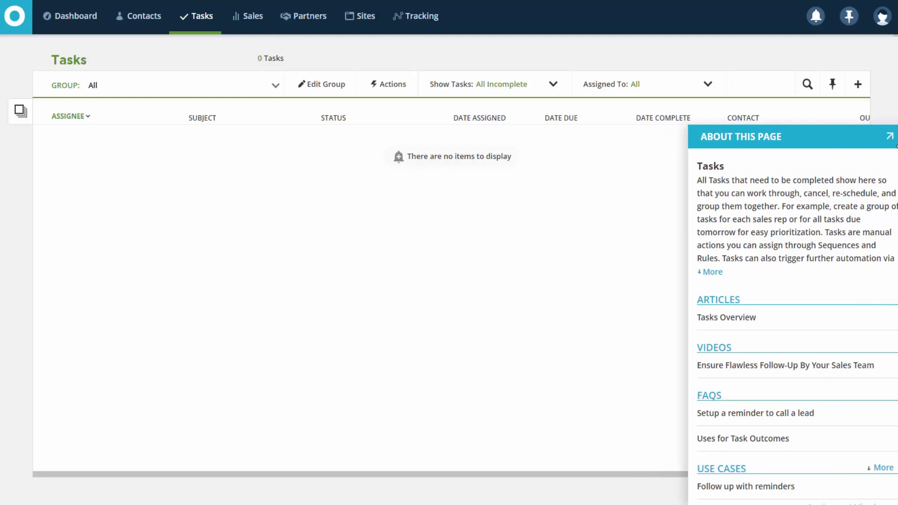
Open the Sales area's Products list, check the fields of a new product, and return without creating one
left_click(244, 27)
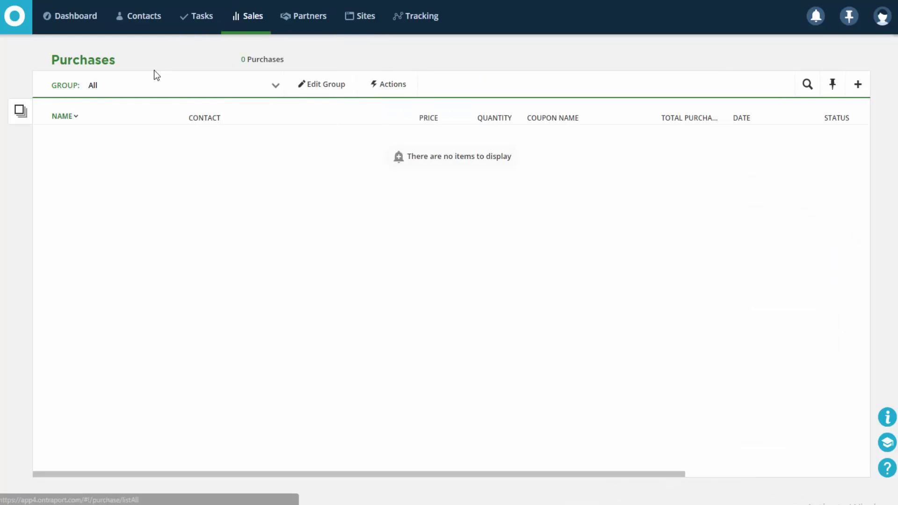
mouse_move(238, 20)
left_click(238, 52)
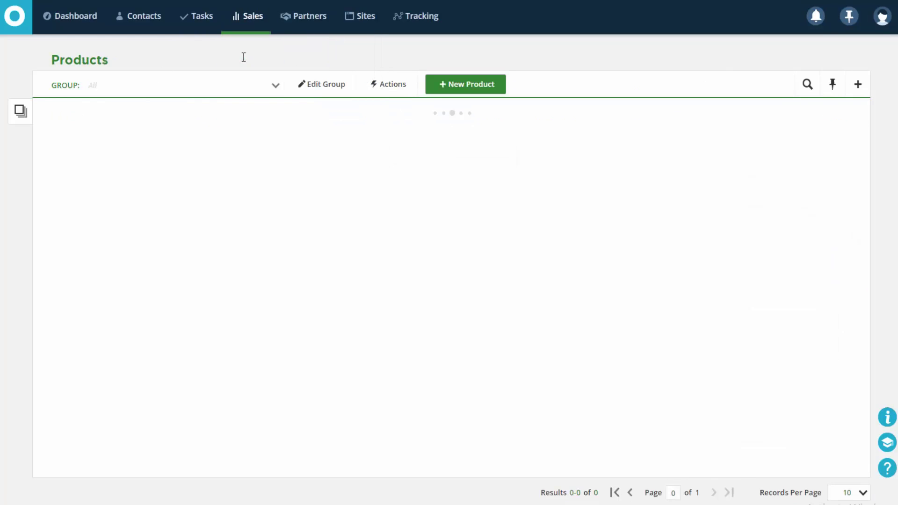
left_click(468, 87)
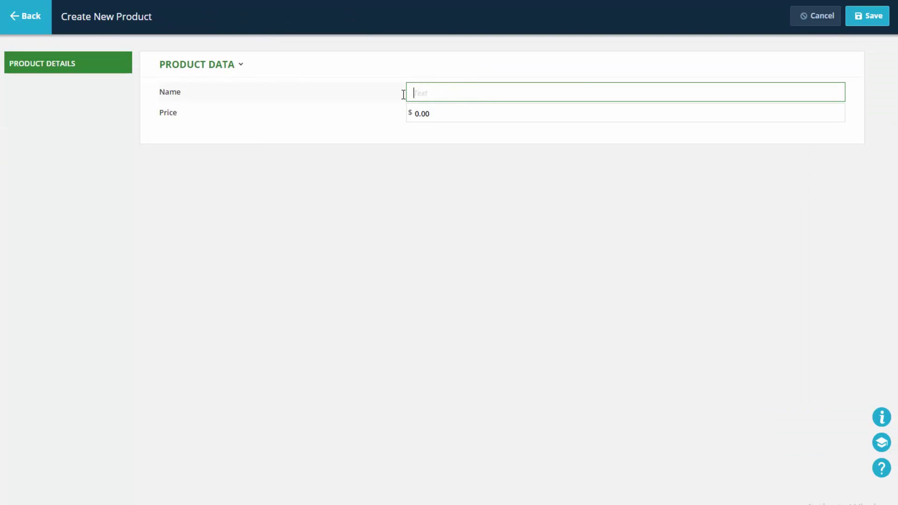
left_click(33, 23)
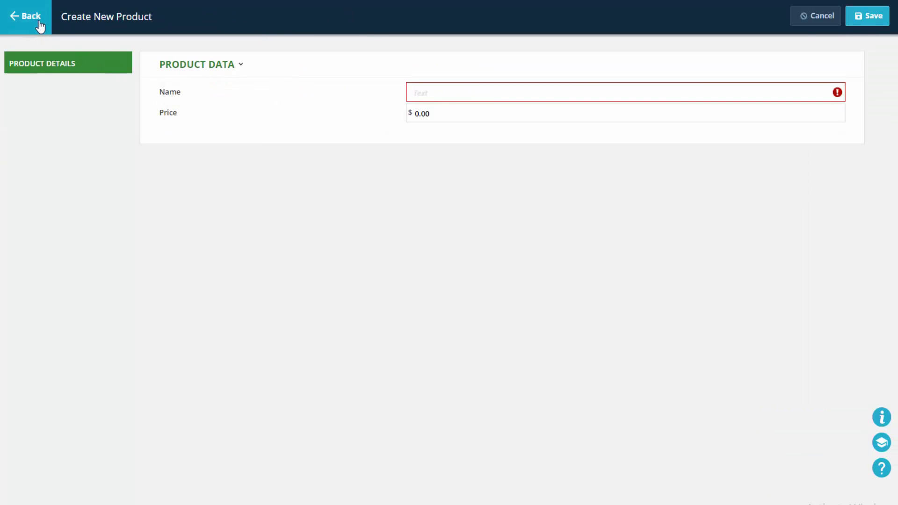
View the available sales reports and open the Upsell Forms list
mouse_move(248, 18)
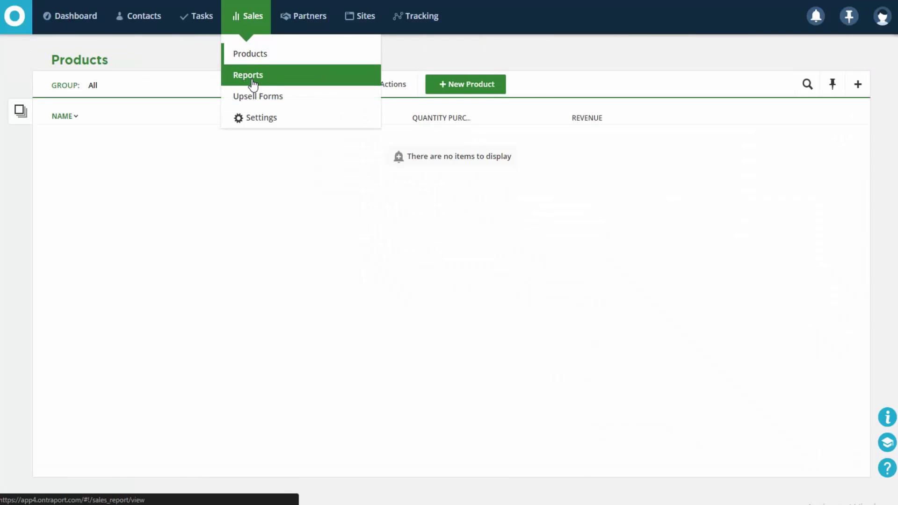
left_click(251, 80)
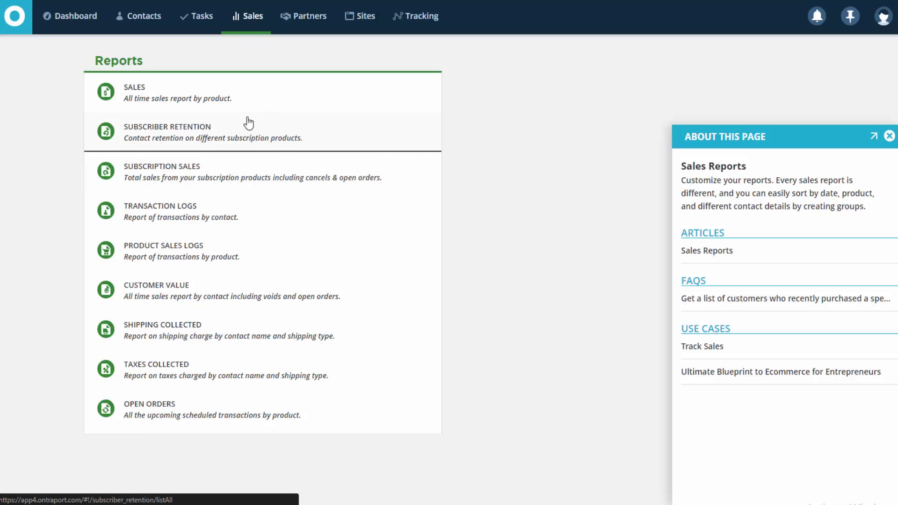
mouse_move(246, 18)
left_click(257, 96)
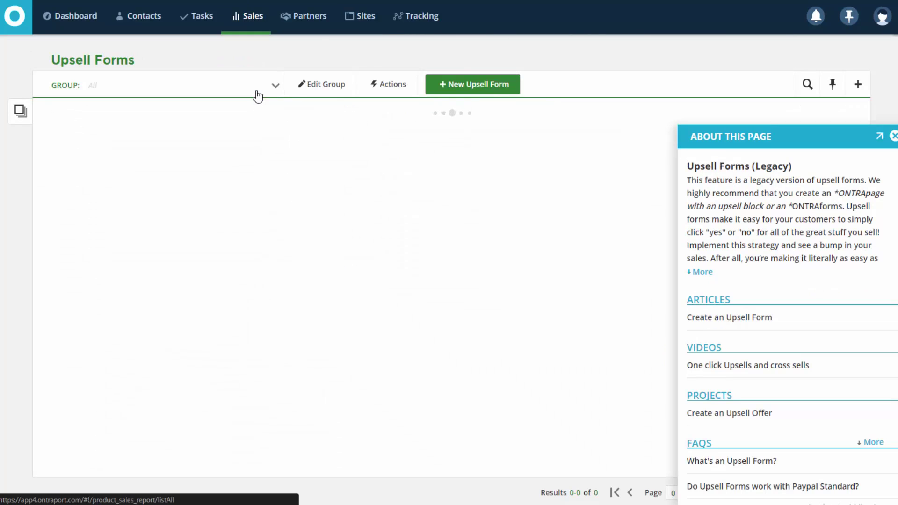
Examine a new upsell form's product, button, confirmation page and rule settings, and return without creating the form
left_click(476, 89)
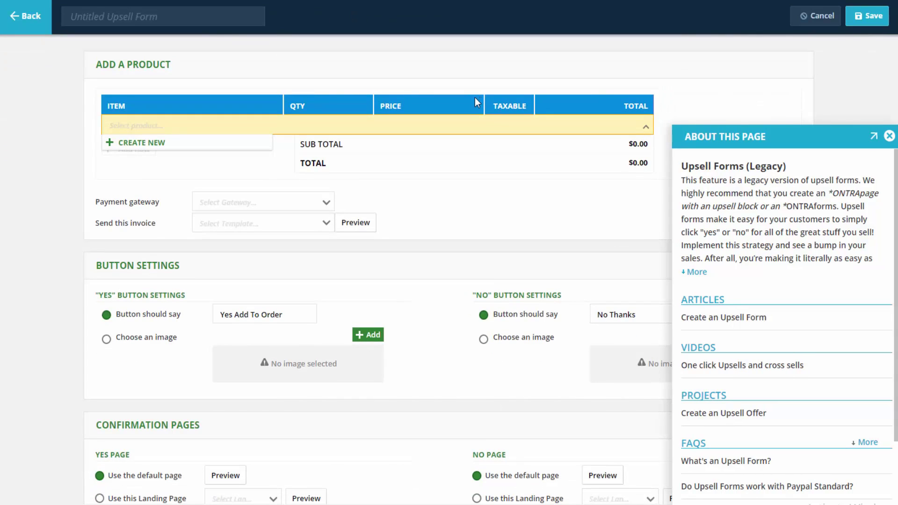
scroll(456, 183, "down", 1)
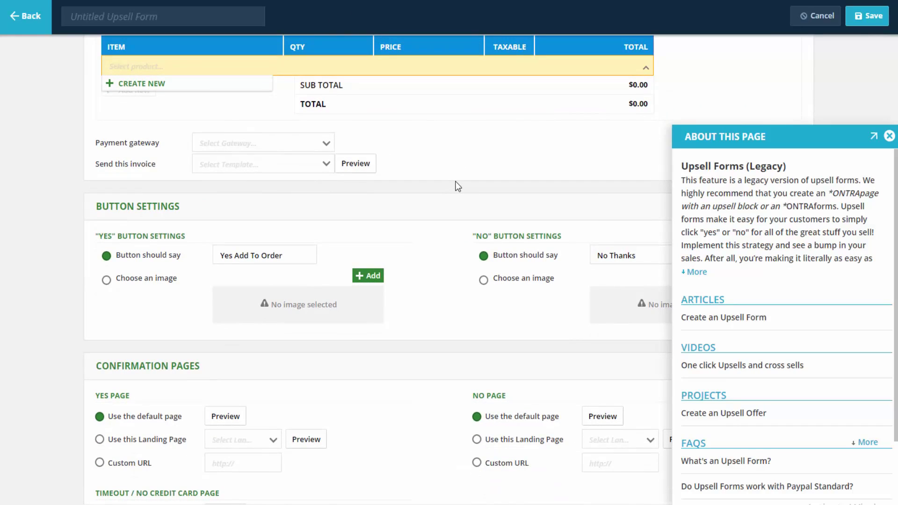
scroll(458, 186, "down", 2)
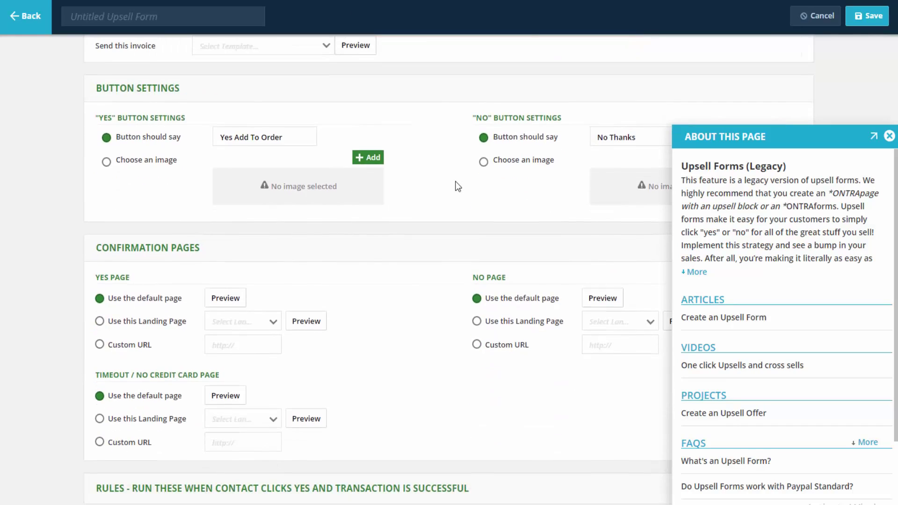
scroll(458, 187, "down", 3)
scroll(458, 186, "down", 3)
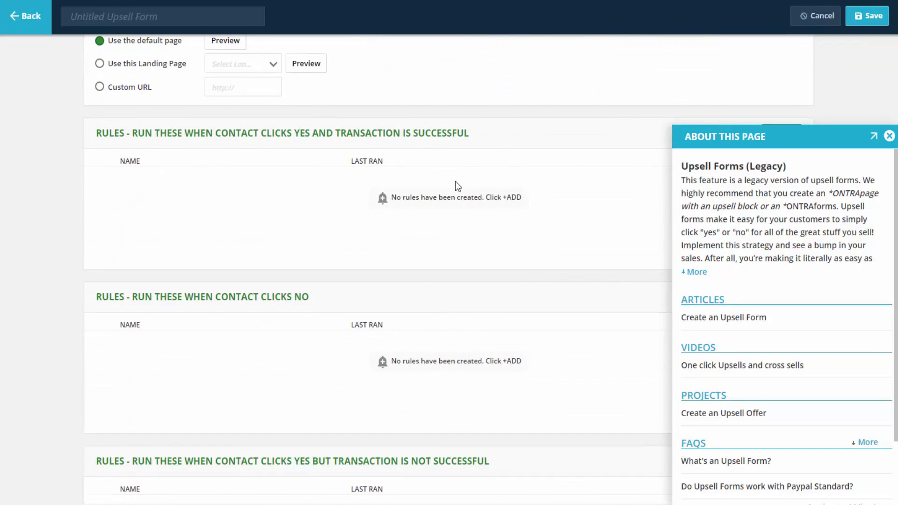
scroll(458, 187, "down", 2)
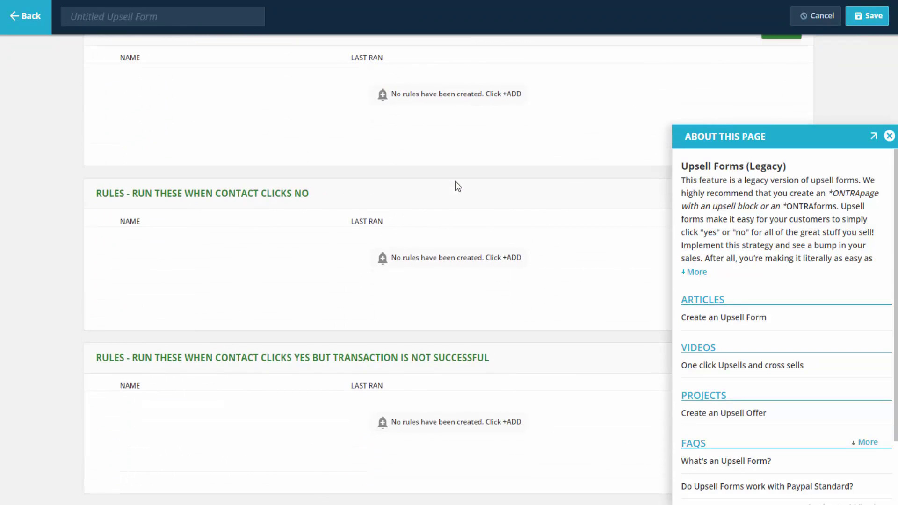
scroll(458, 186, "up", 7)
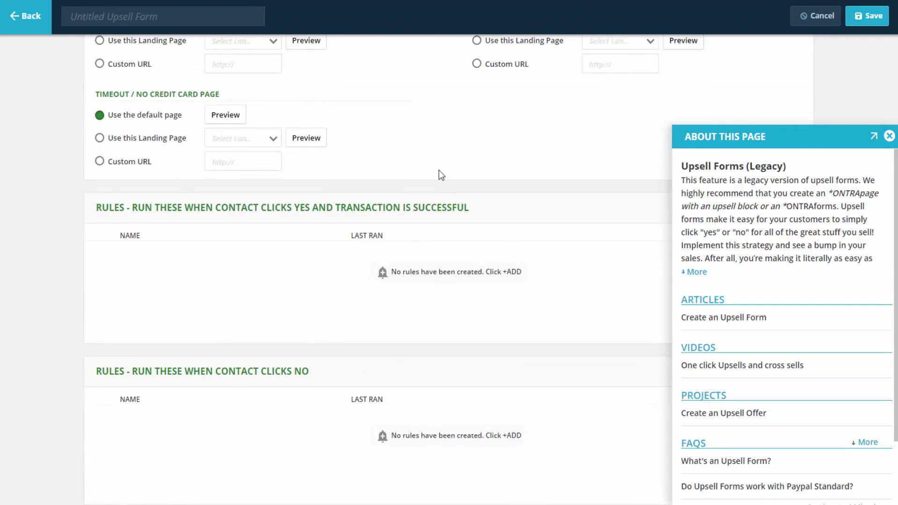
scroll(434, 196, "up", 2)
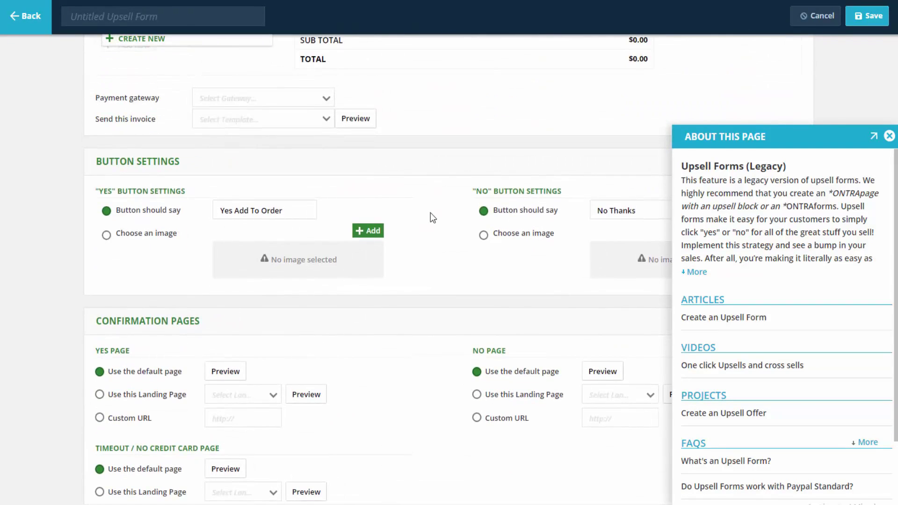
scroll(433, 218, "up", 2)
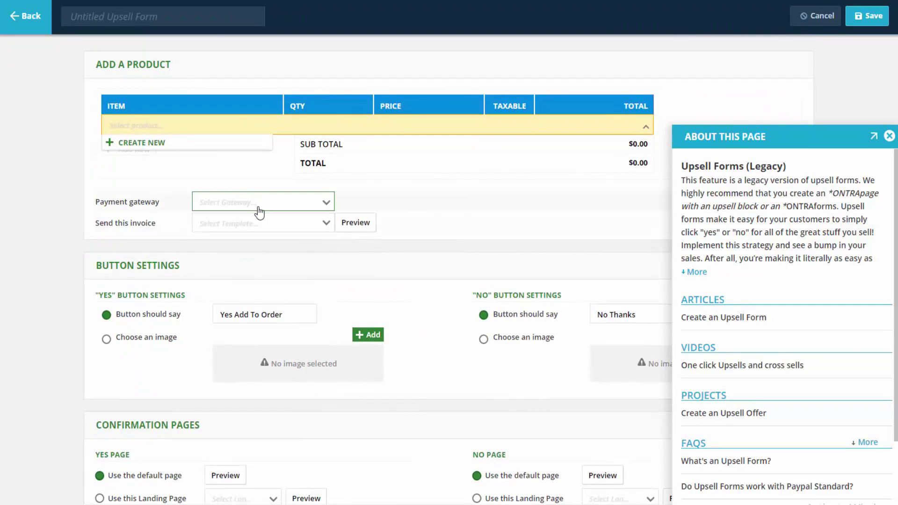
scroll(255, 351, "down", 2)
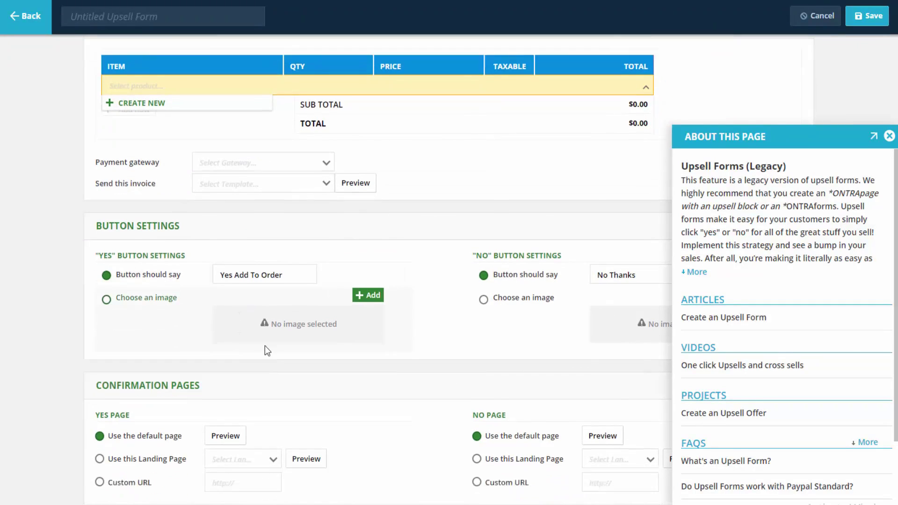
scroll(182, 344, "down", 2)
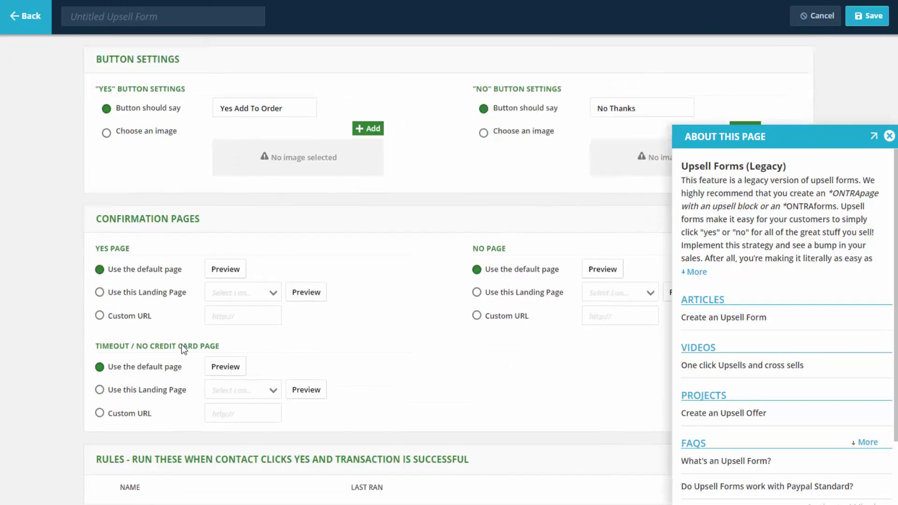
scroll(215, 357, "up", 3)
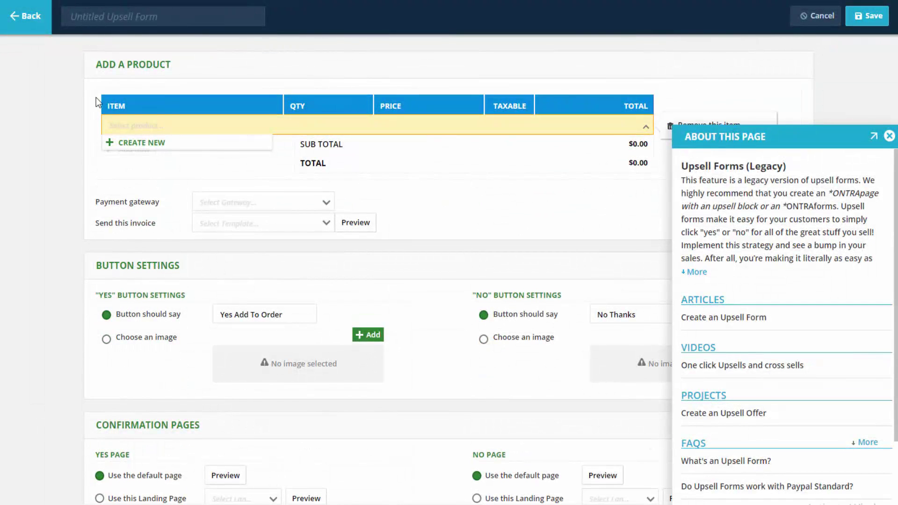
left_click(37, 22)
Check which pages the Sales, Partners, Sites and Tracking areas offer
mouse_move(264, 34)
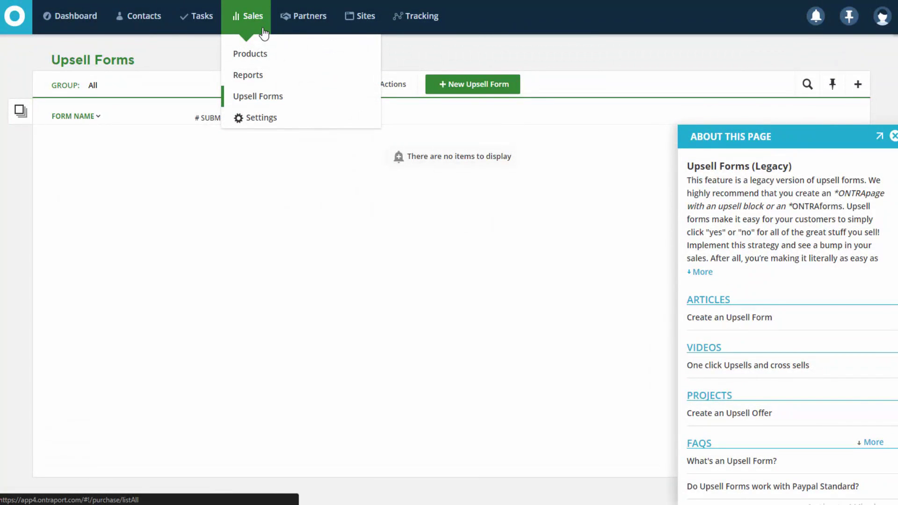
mouse_move(290, 21)
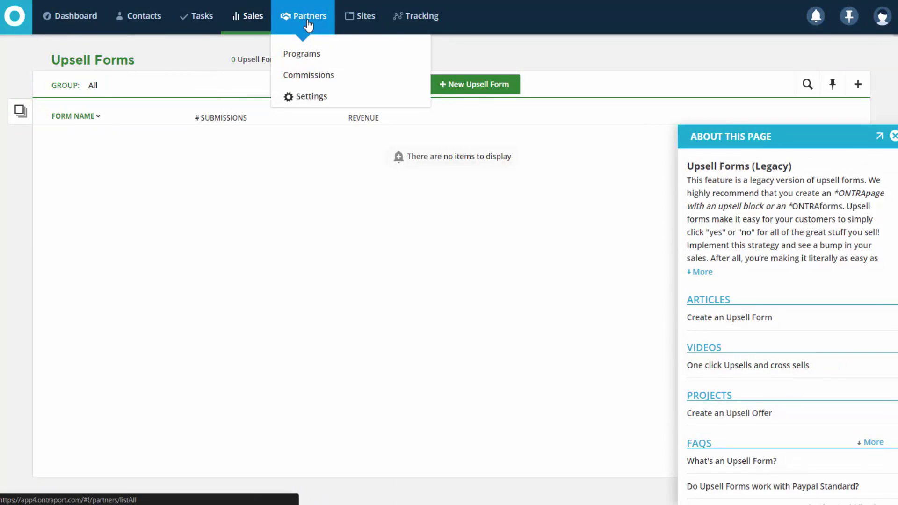
mouse_move(365, 26)
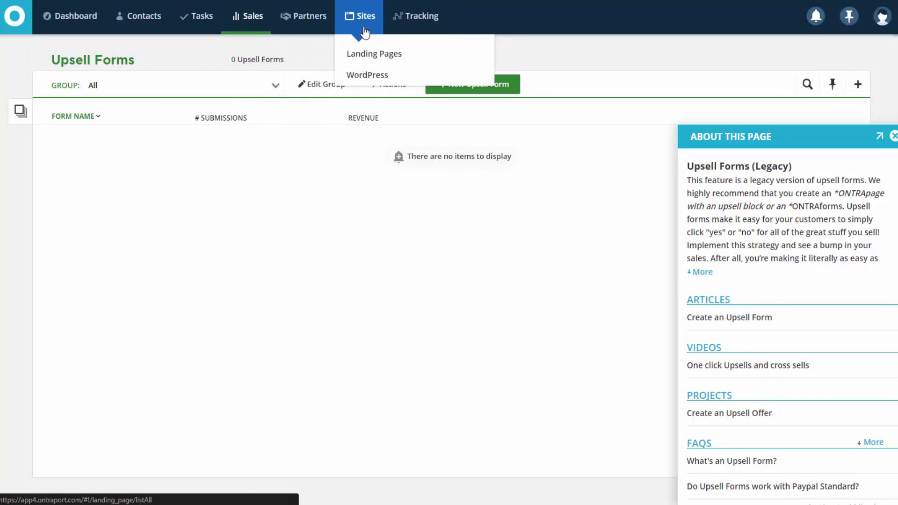
mouse_move(408, 25)
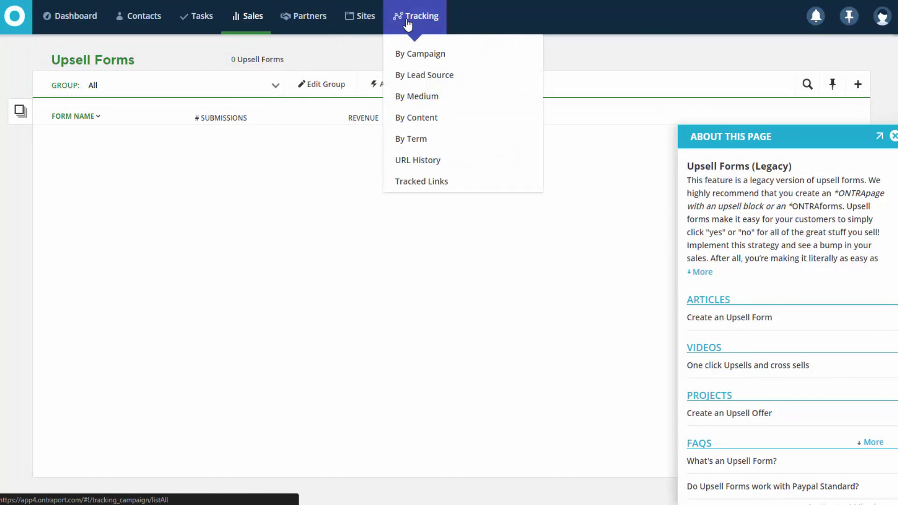
Open tracking By Campaign, view the fields of the Tracking URL Builder, and close it without creating a URL
left_click(416, 53)
mouse_move(419, 38)
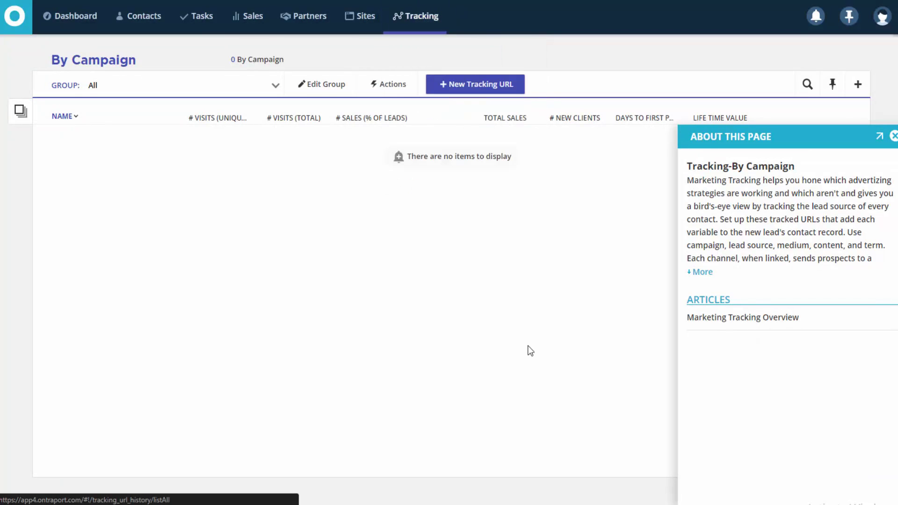
left_click(466, 96)
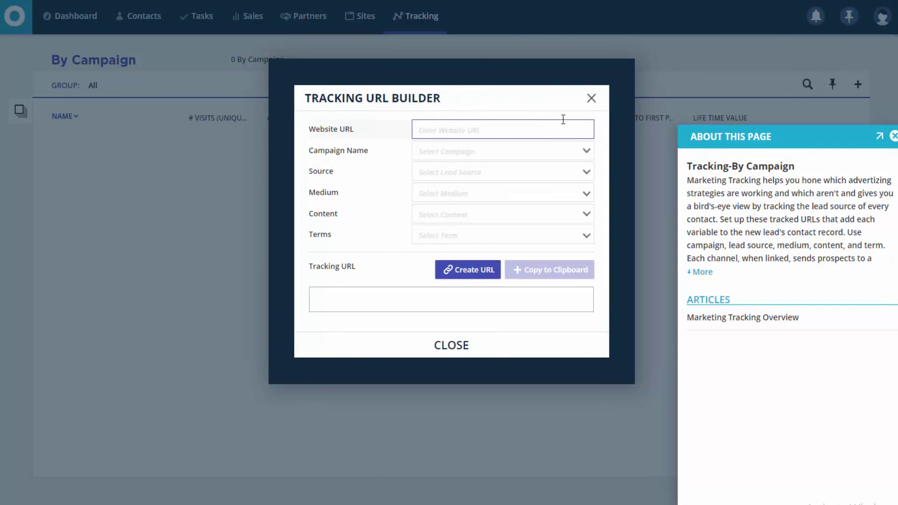
left_click(591, 98)
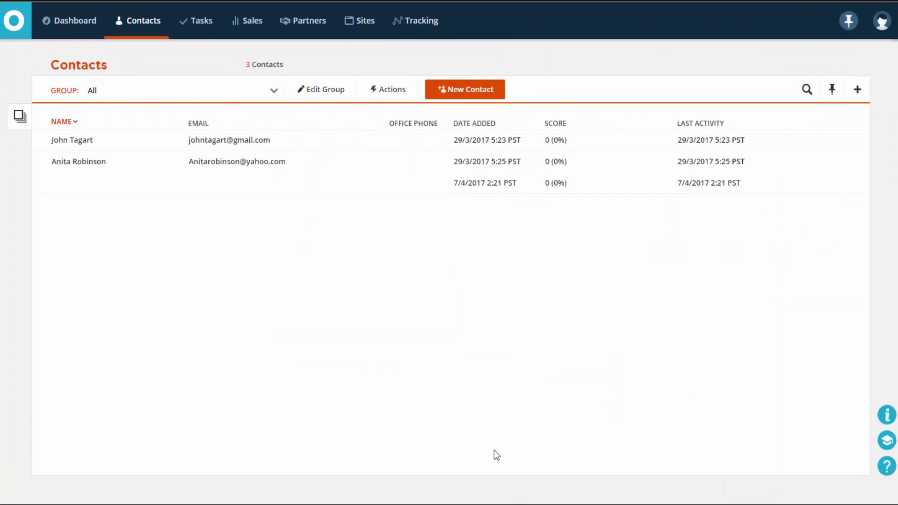
Open the library of further projects from My Projects and browse the available guided projects
left_click(888, 441)
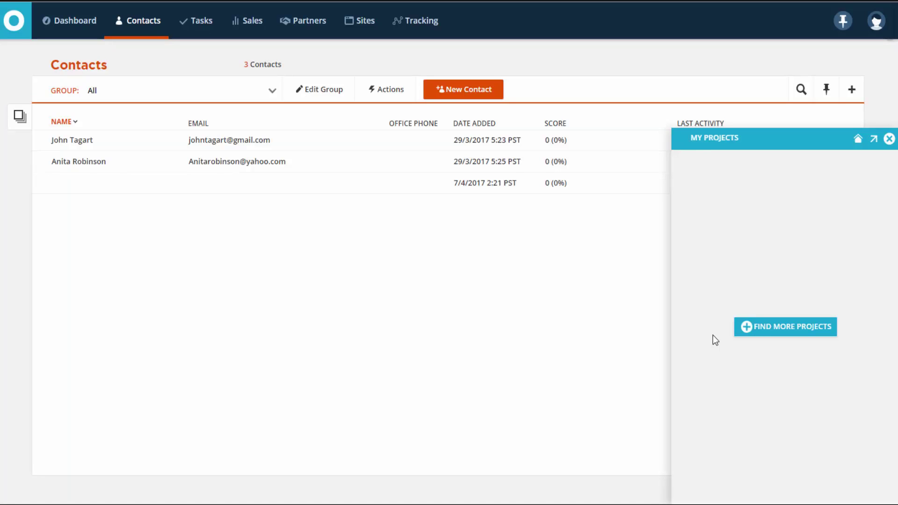
left_click(792, 328)
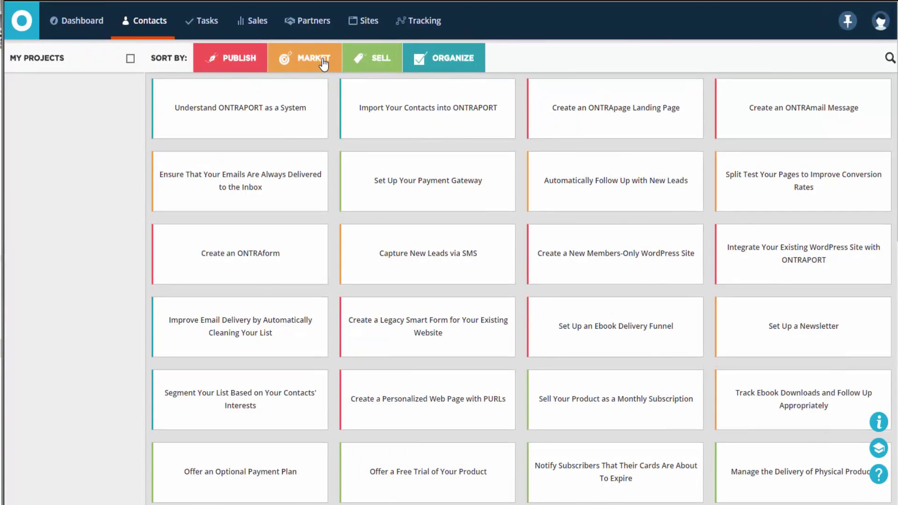
scroll(483, 233, "down", 3)
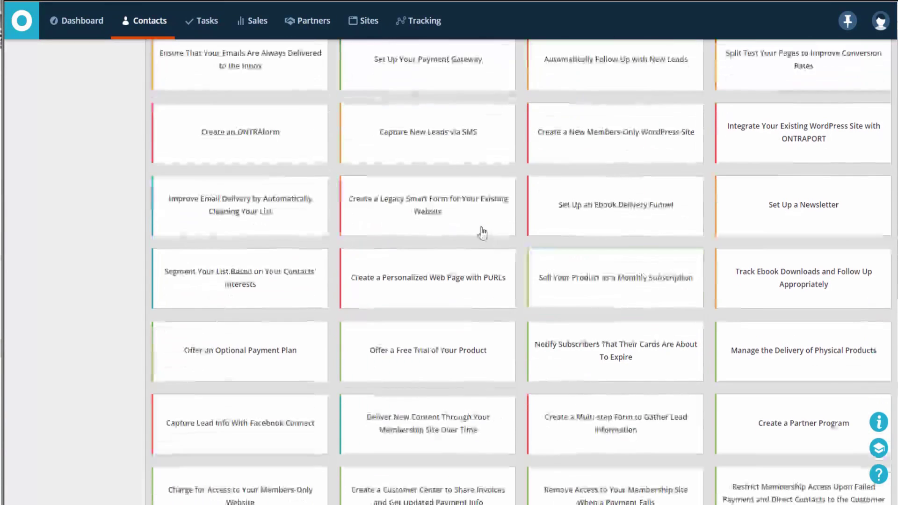
scroll(565, 400, "down", 8)
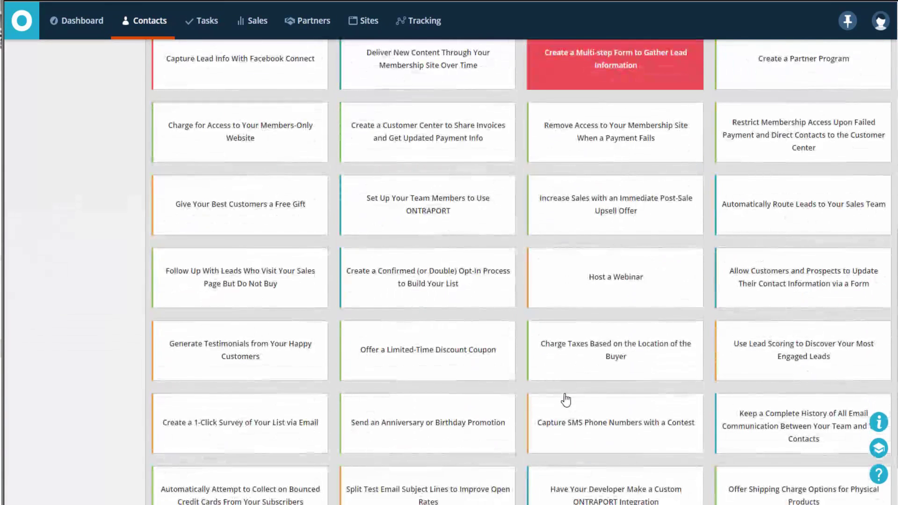
scroll(565, 400, "down", 2)
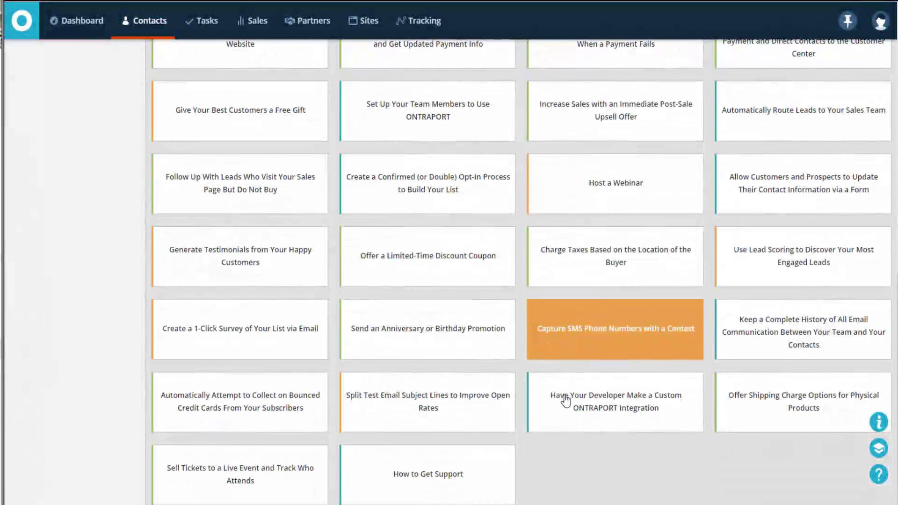
scroll(566, 400, "up", 1)
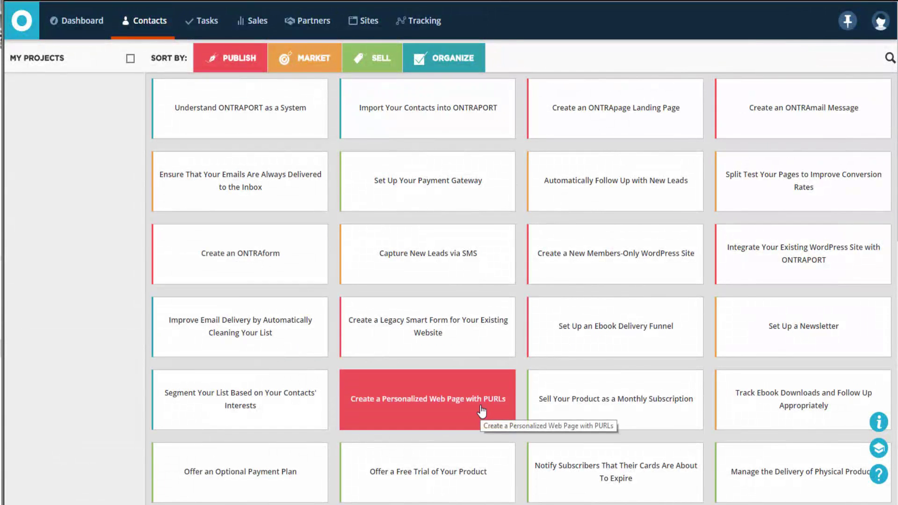
Add the "Create an ONTRApage Landing Page" project from the project library to My Projects
scroll(481, 412, "down", 2)
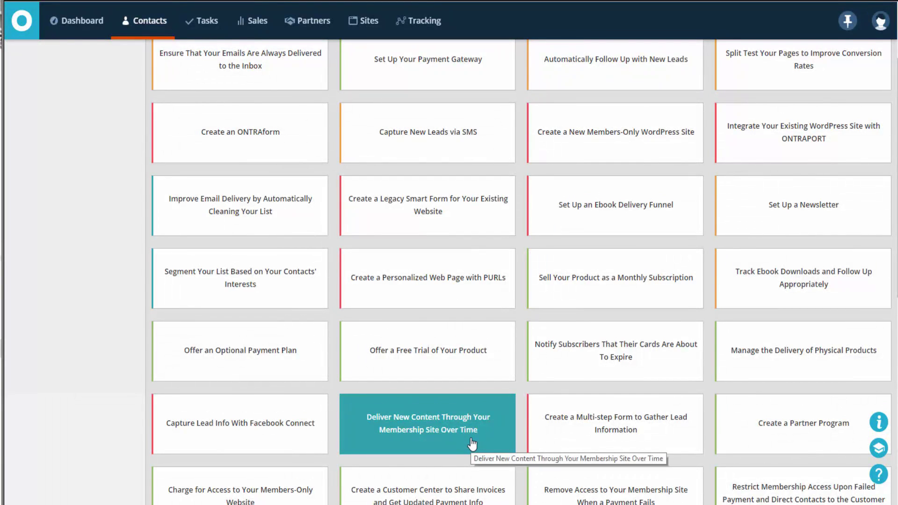
scroll(472, 443, "down", 4)
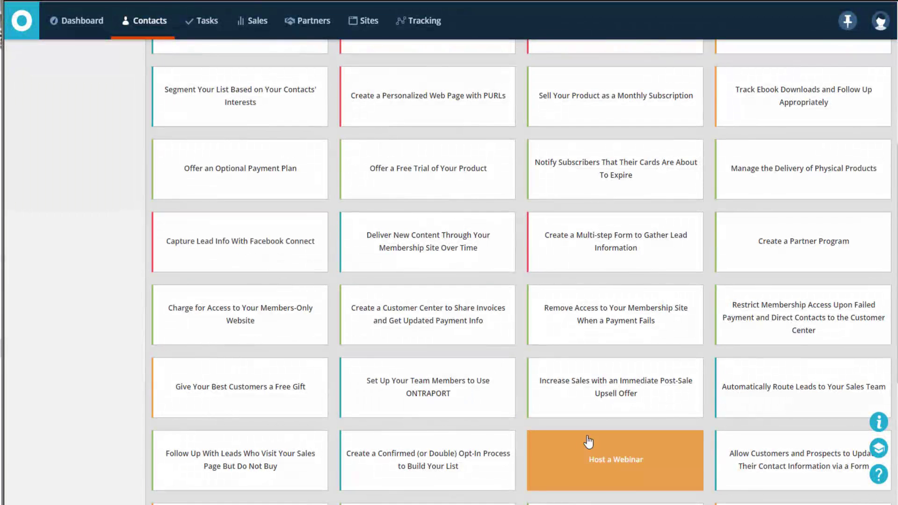
scroll(587, 444, "down", 3)
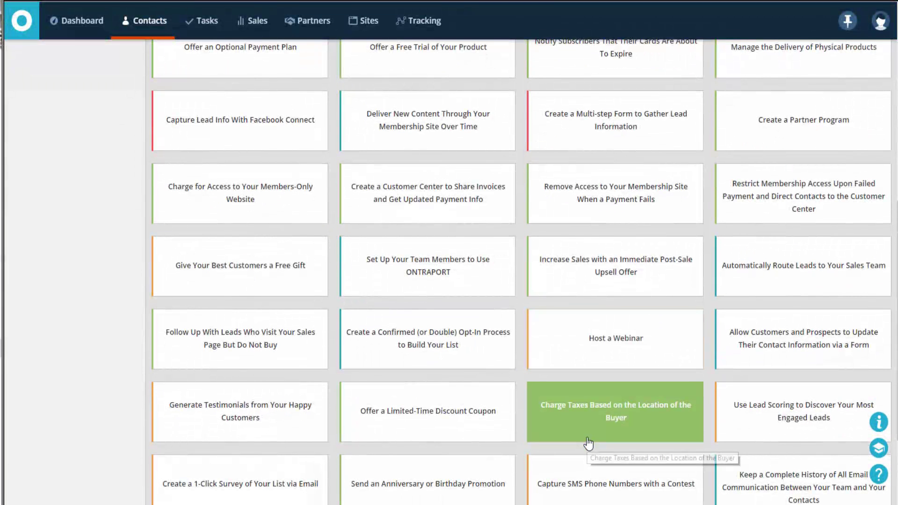
scroll(588, 443, "up", 3)
scroll(588, 443, "up", 3)
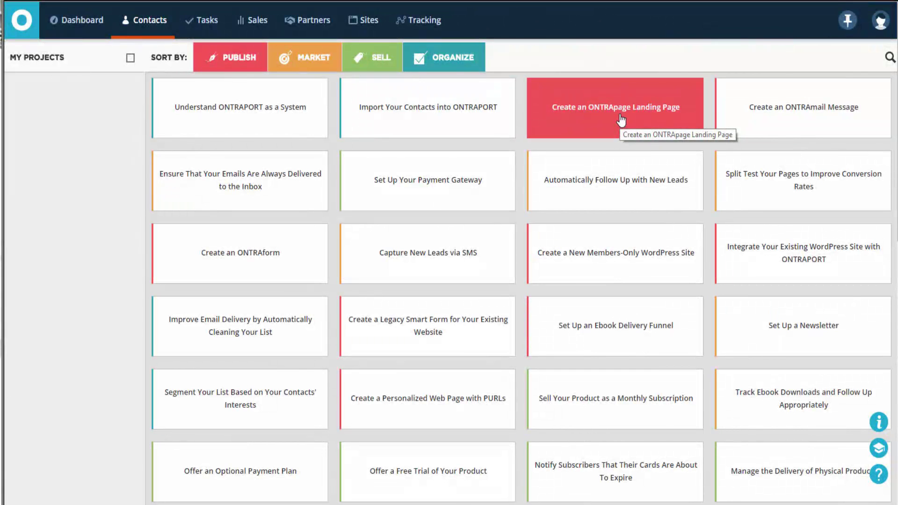
left_click(621, 121)
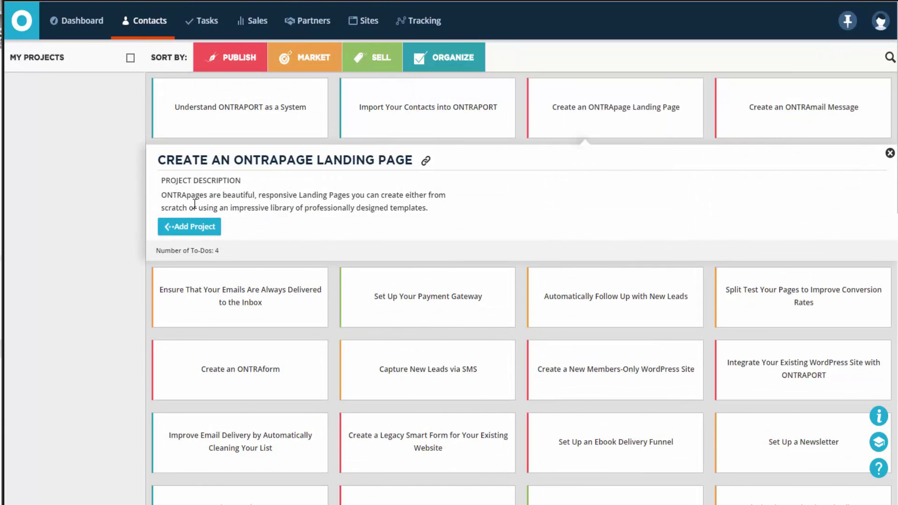
left_click(206, 229)
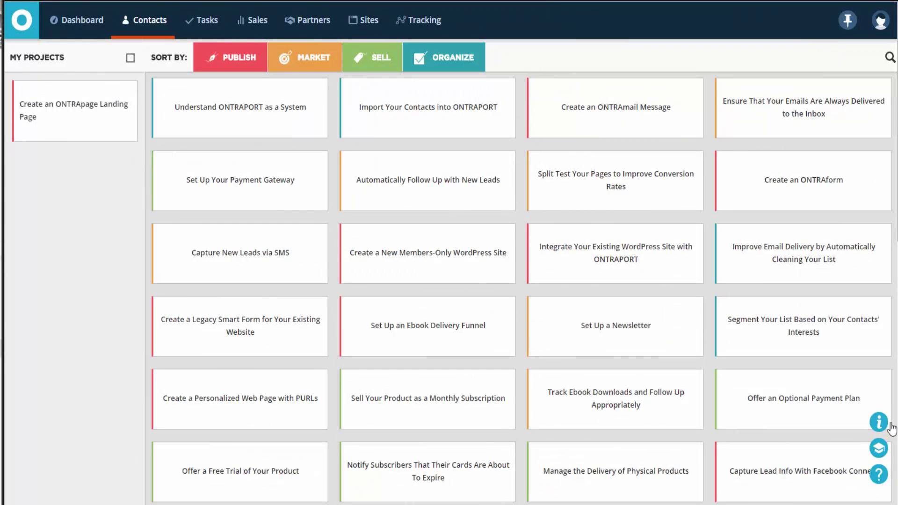
Open the landing page project's "Getting Started with ONTRApages" to-do and read its instructions for creating a new ONTRApage
left_click(874, 454)
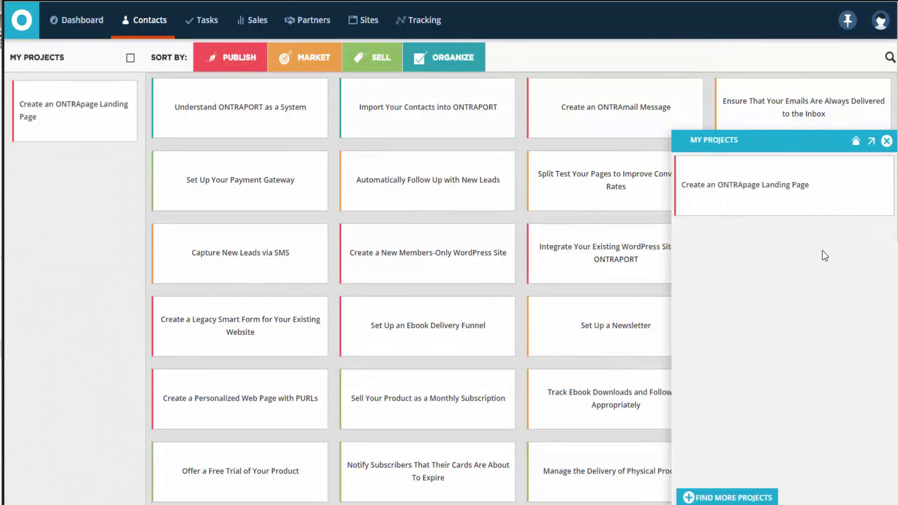
left_click(886, 141)
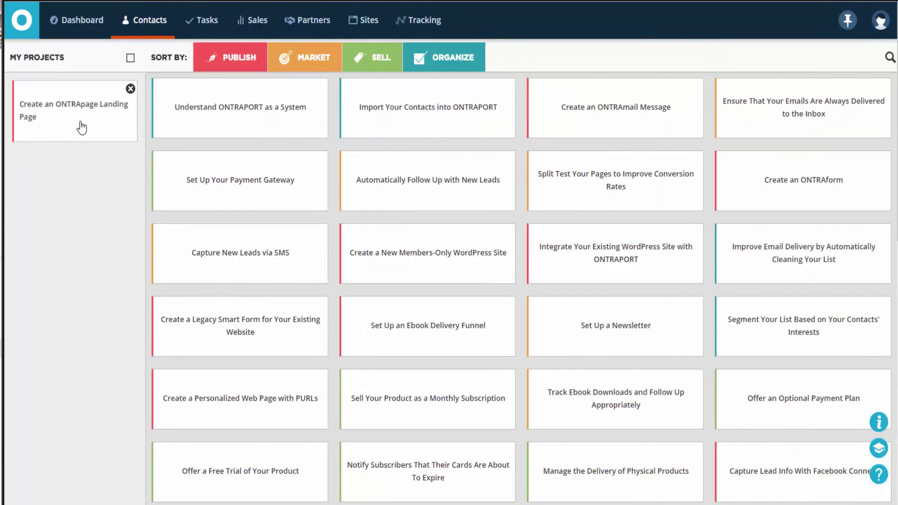
left_click(82, 127)
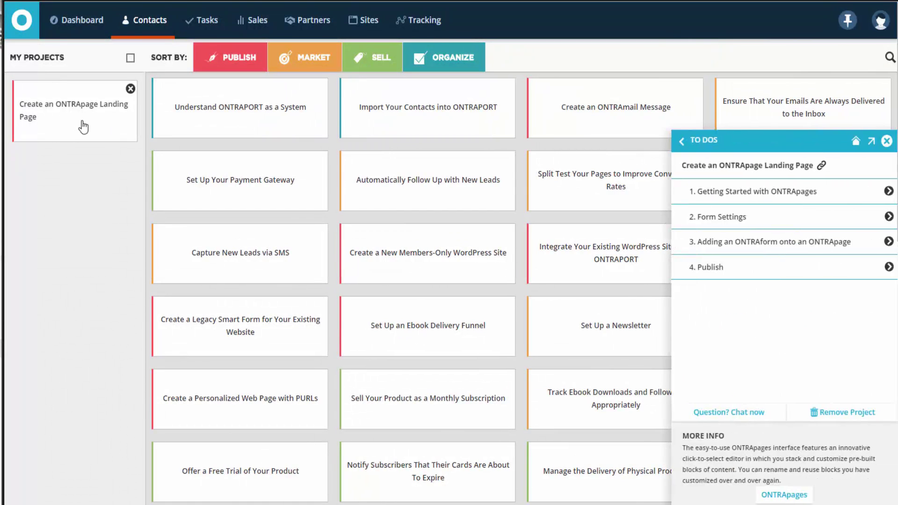
left_click(723, 198)
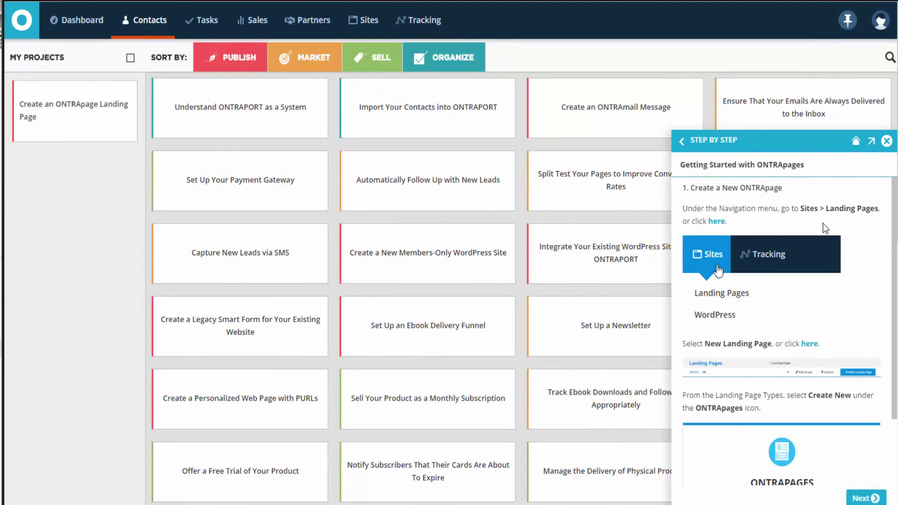
mouse_move(378, 19)
scroll(727, 311, "down", 8)
scroll(807, 437, "up", 3)
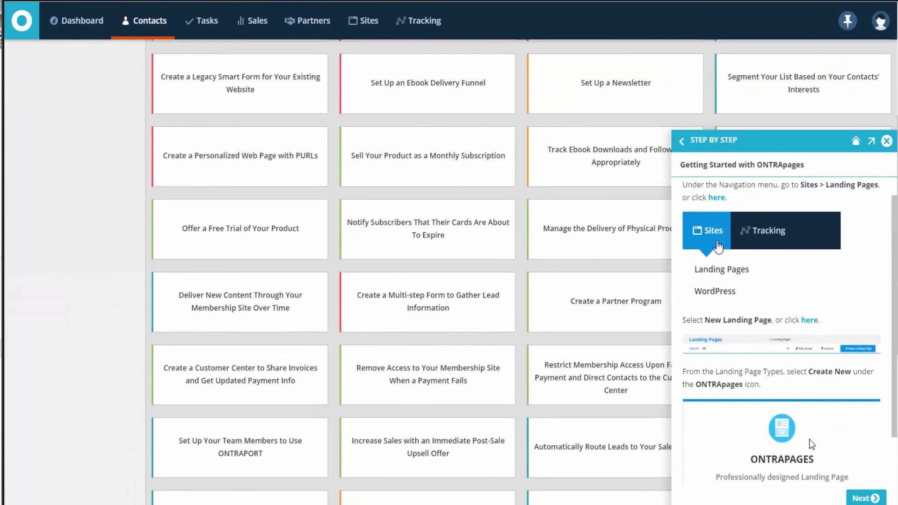
scroll(809, 439, "down", 2)
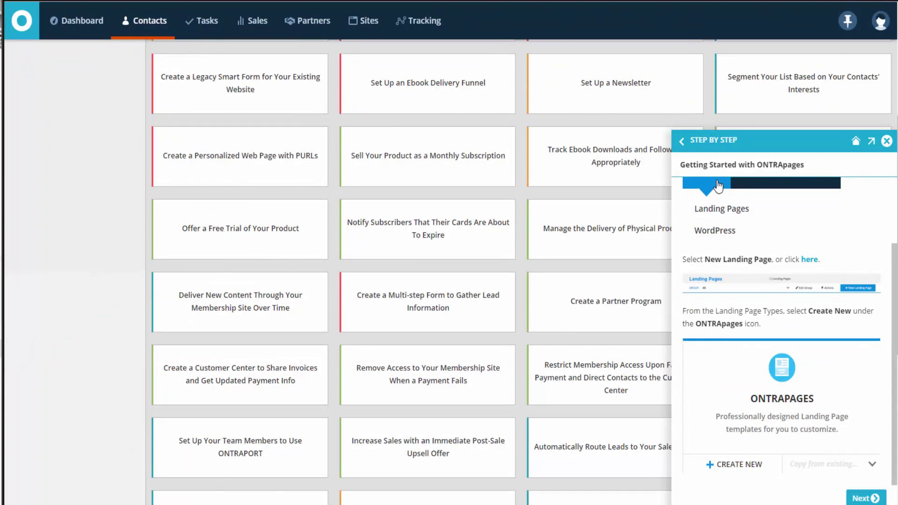
Read the Getting Started instructions on selecting an ONTRApage category and template, and advance to Palette and Canvas
left_click(854, 499)
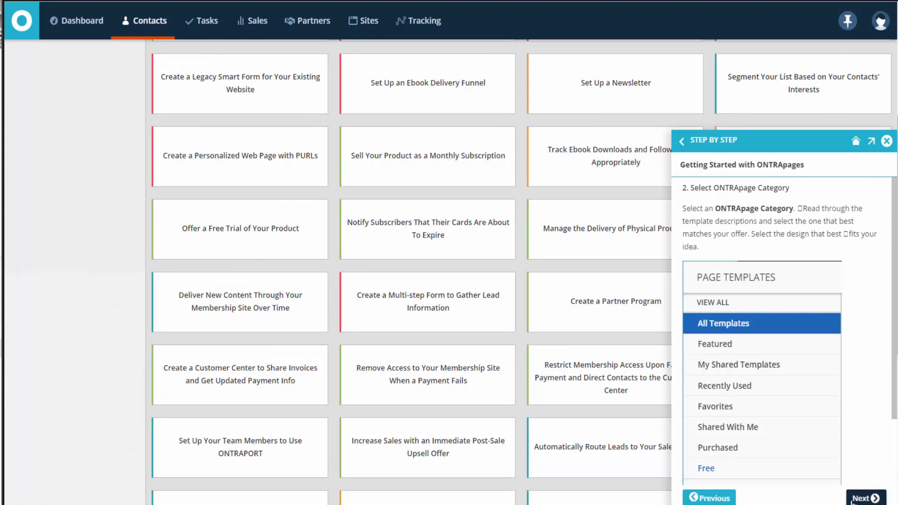
scroll(762, 428, "down", 2)
scroll(762, 428, "up", 2)
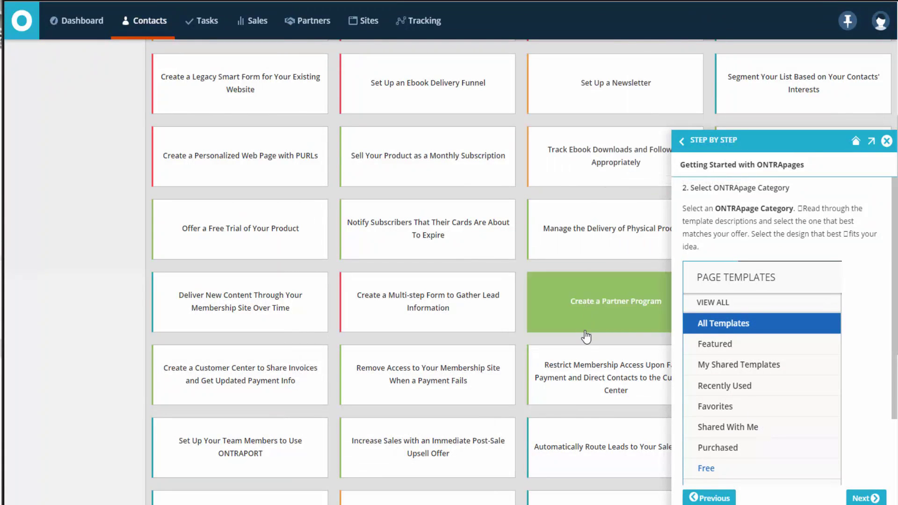
scroll(782, 384, "down", 2)
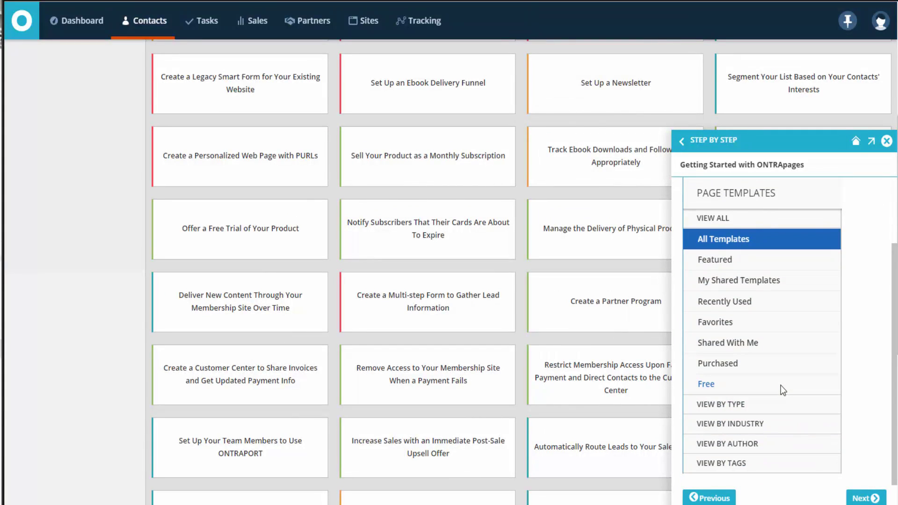
scroll(781, 385, "down", 5)
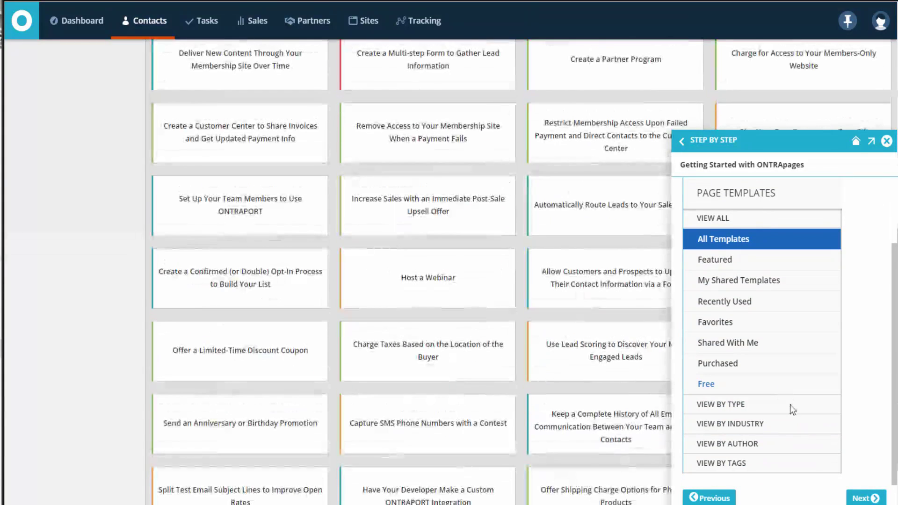
left_click(862, 499)
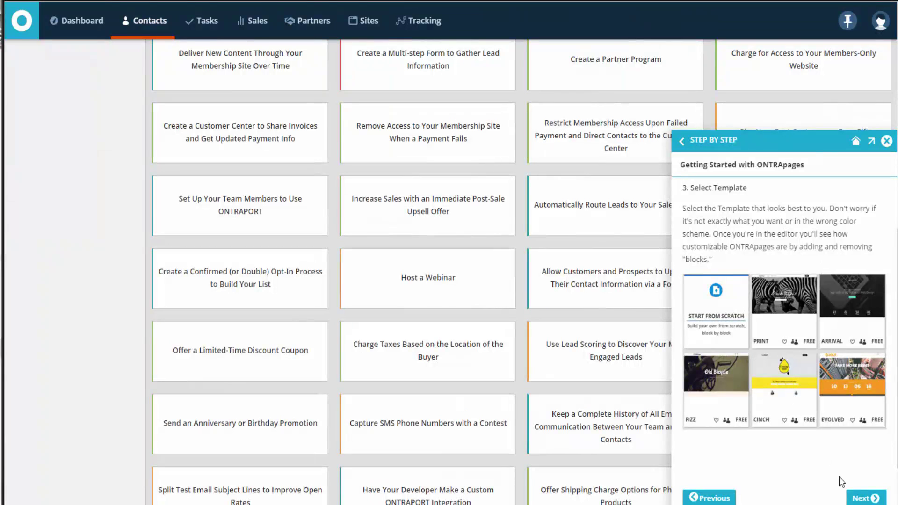
left_click(862, 500)
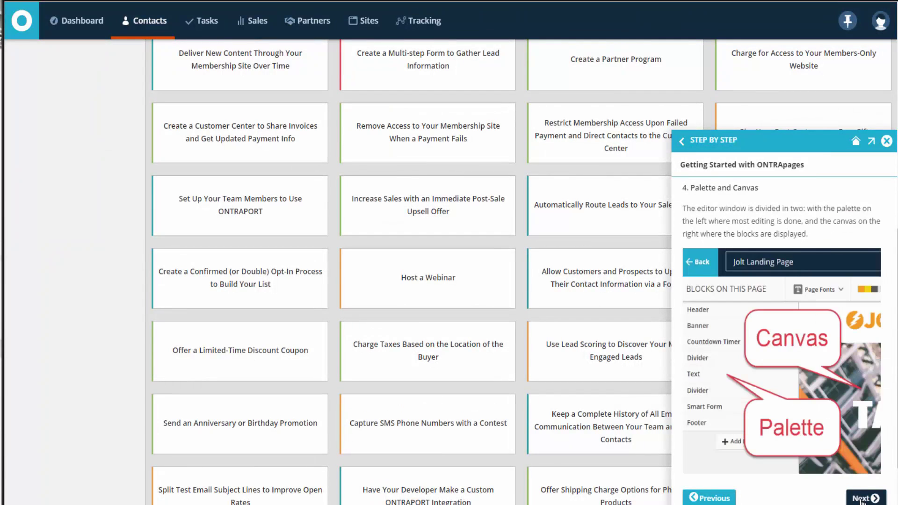
Go through the remaining Getting Started instructions up to Other Customization Options and mark the to-do as done
left_click(862, 500)
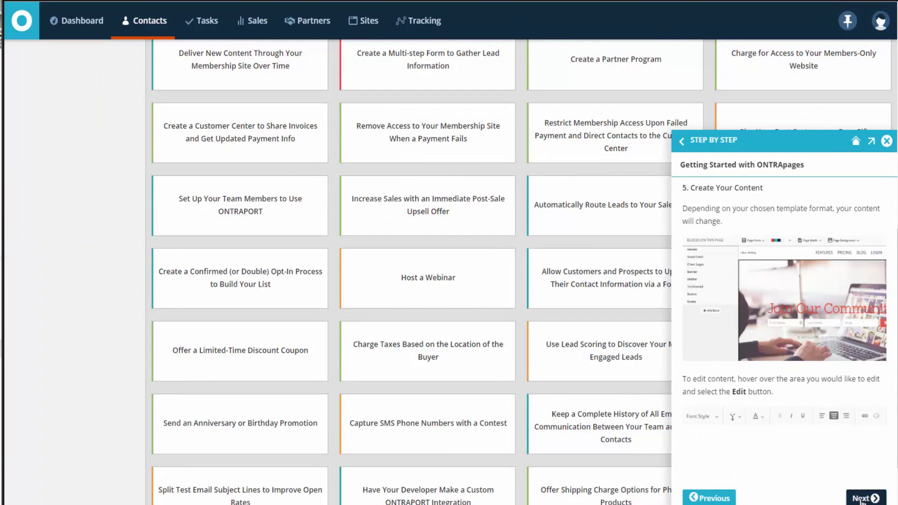
left_click(862, 499)
left_click(862, 500)
left_click(862, 499)
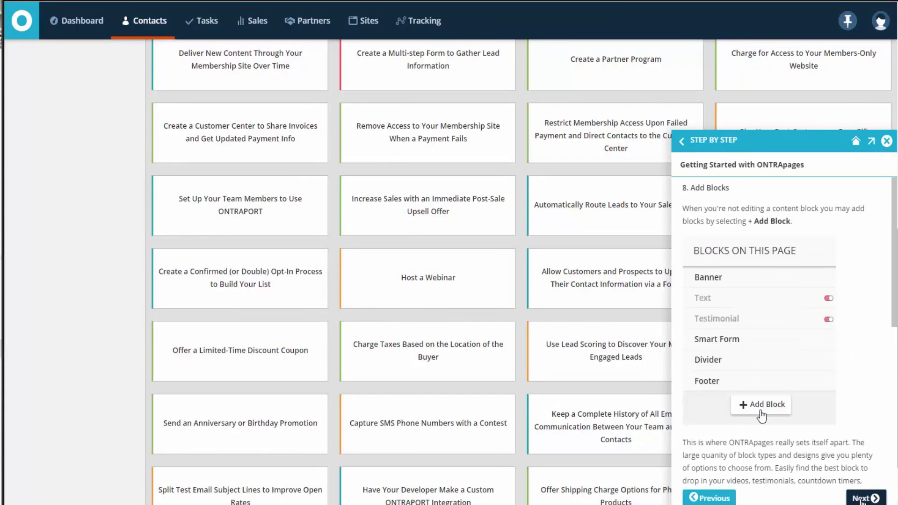
left_click(862, 499)
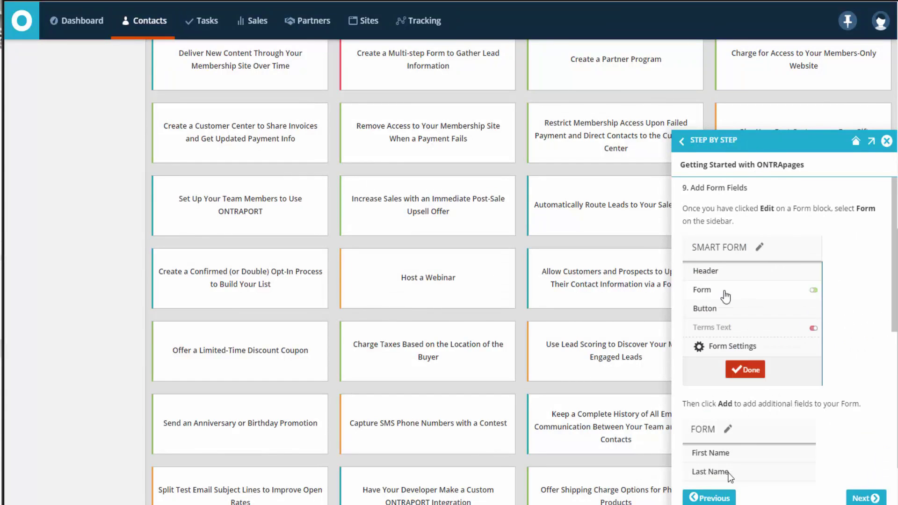
left_click(708, 497)
left_click(865, 498)
left_click(865, 498)
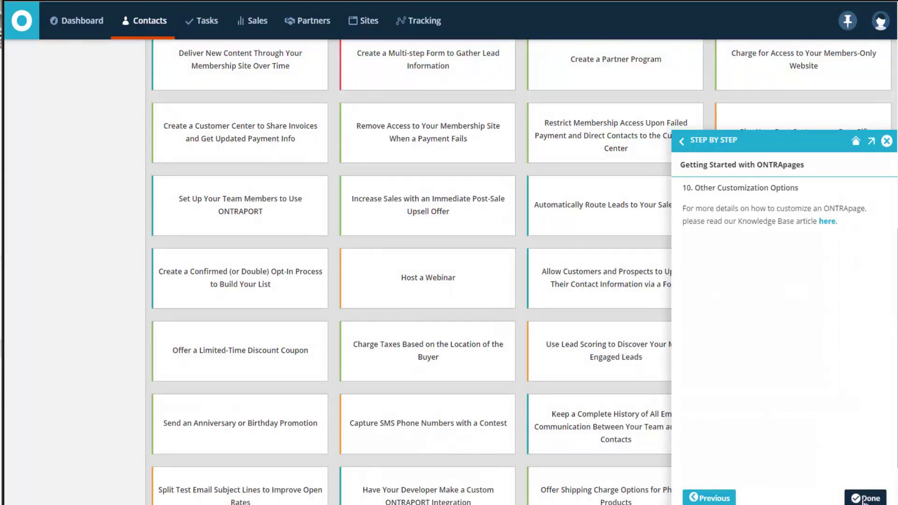
left_click(864, 500)
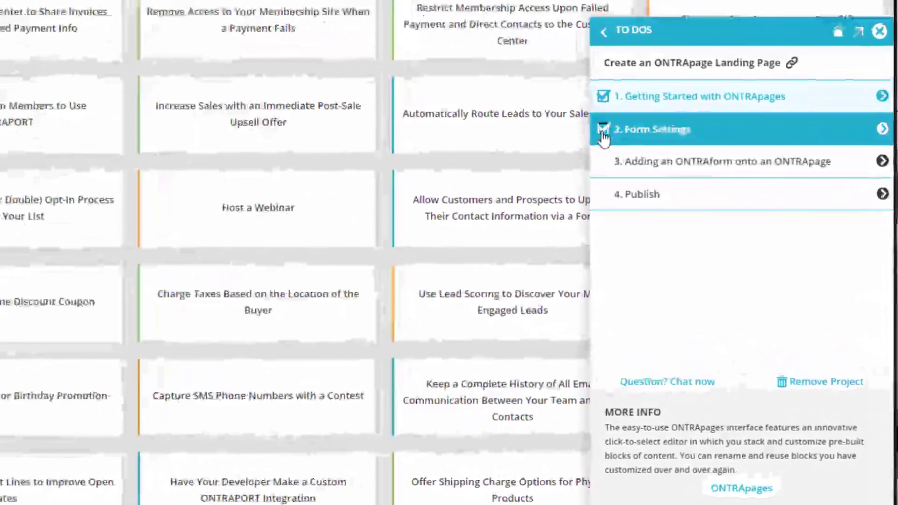
Mark the Form Settings to-do as done, and view the "Adding an ONTRAform onto an ONTRApage" instructions before closing the project guide
left_click(653, 184)
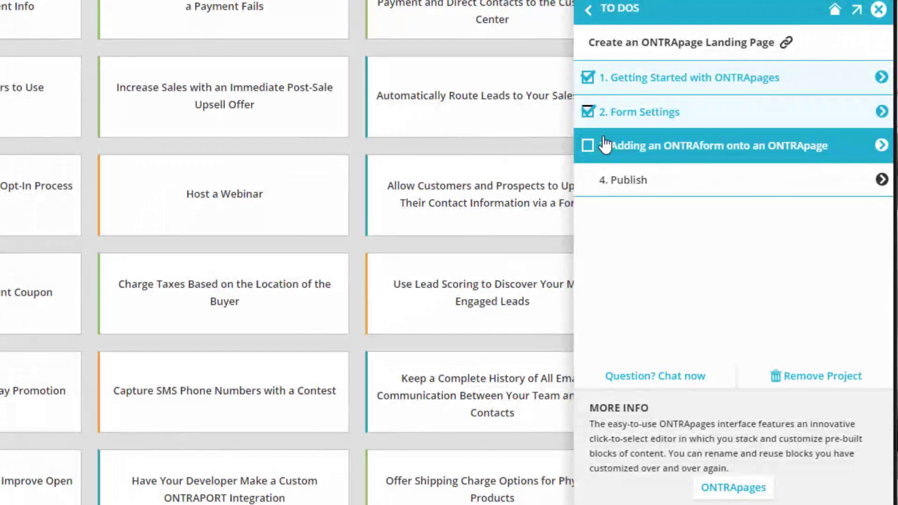
left_click(681, 159)
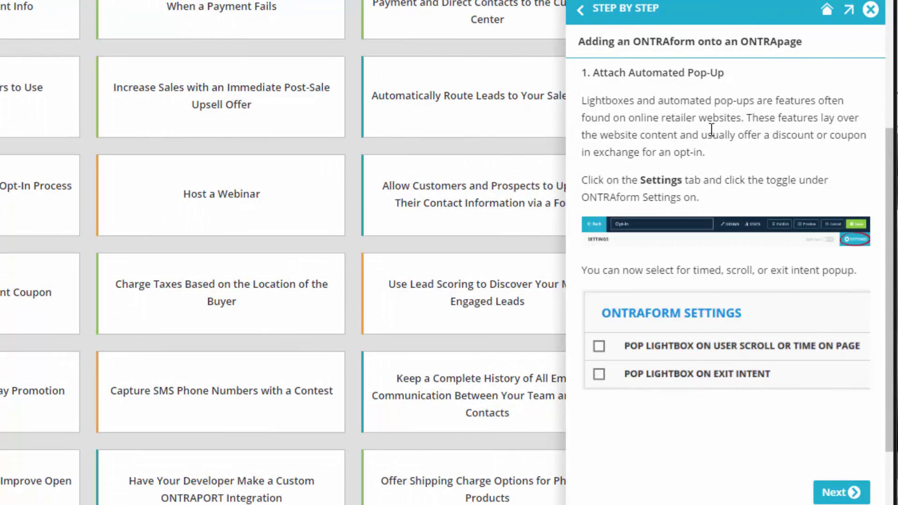
left_click(581, 14)
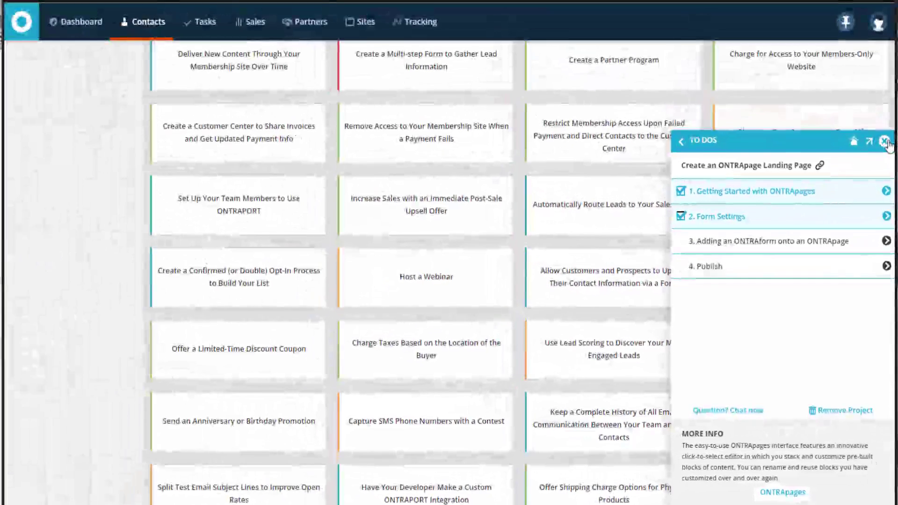
left_click(879, 27)
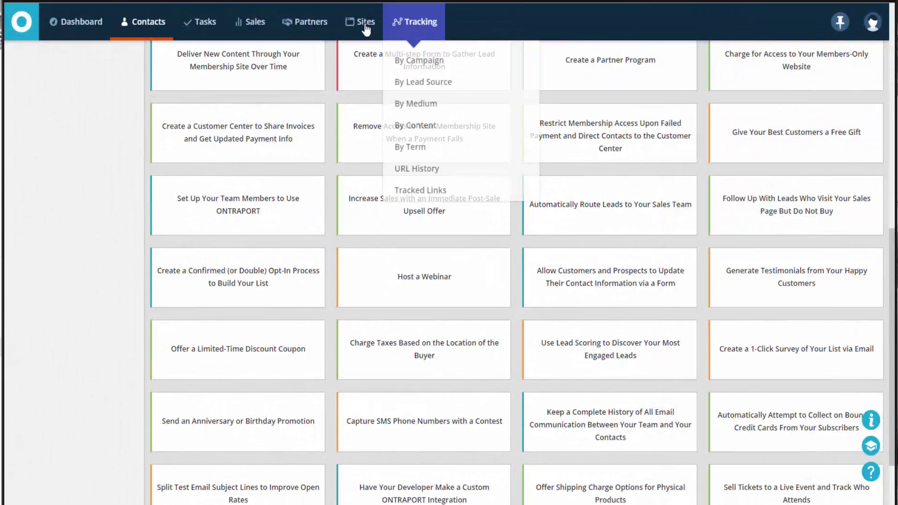
Start a new landing page of the ONTRApages type from the Sites area's Landing Pages
mouse_move(360, 21)
left_click(385, 60)
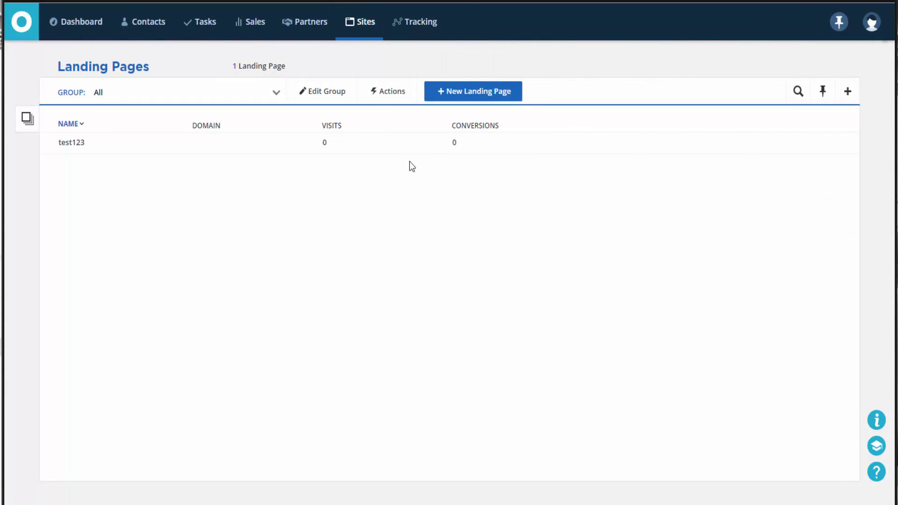
left_click(476, 95)
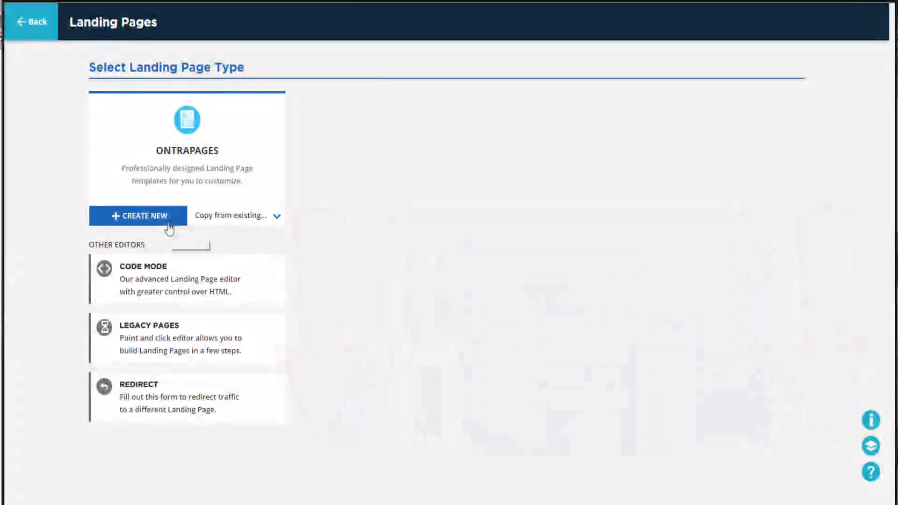
left_click(169, 228)
Browse the page templates by type and choose the Leather template from Content Delivery for the new landing page
scroll(340, 191, "down", 1)
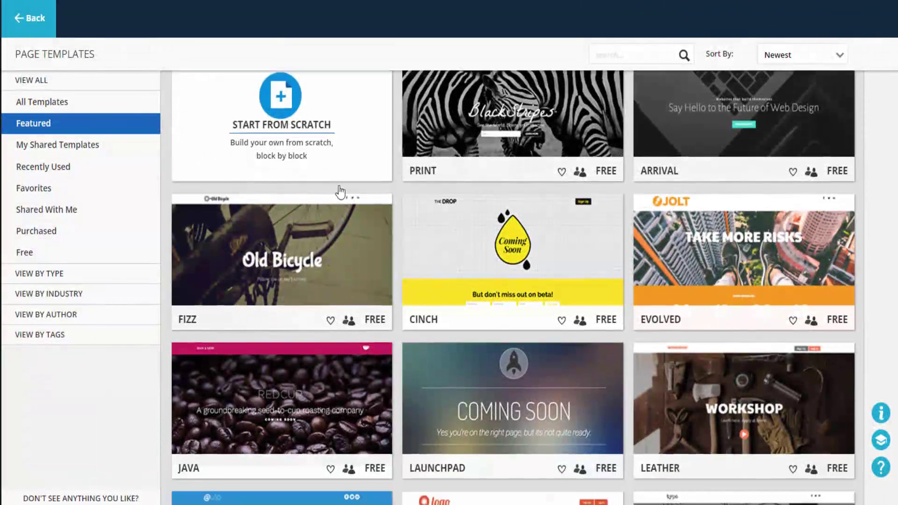
scroll(338, 187, "down", 15)
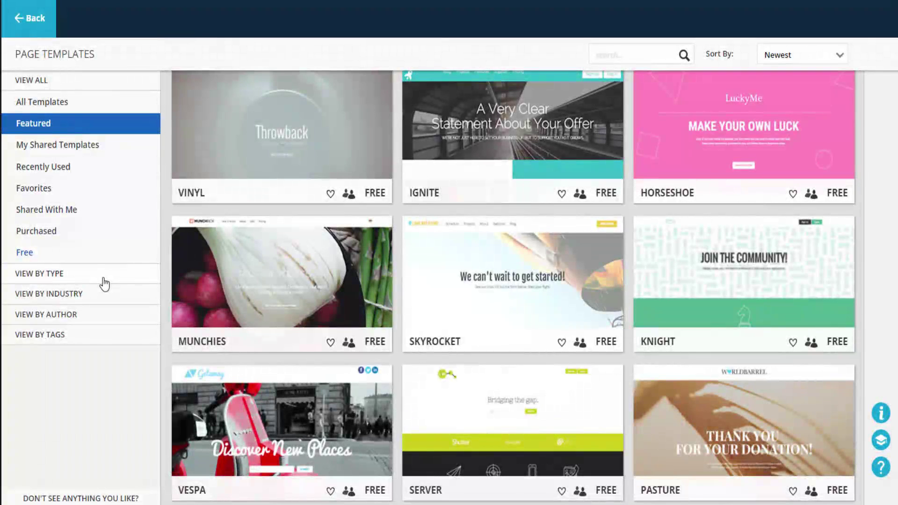
left_click(104, 280)
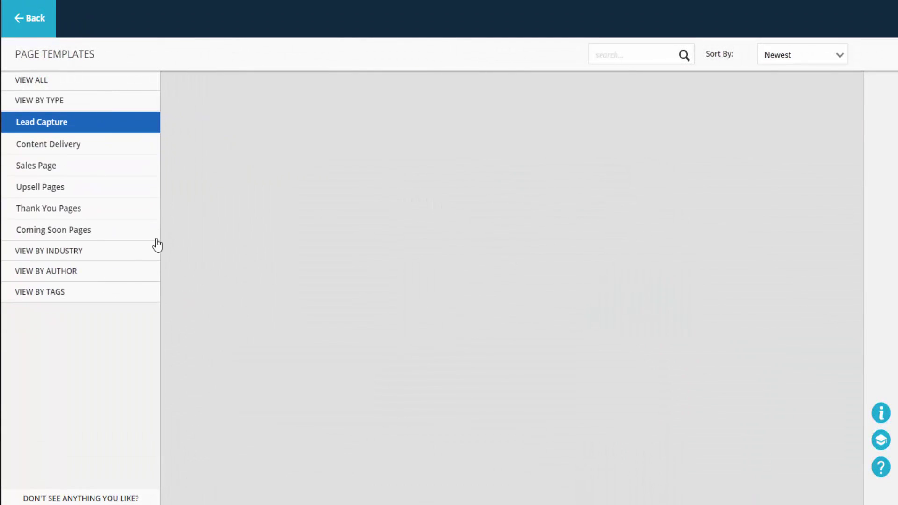
left_click(126, 144)
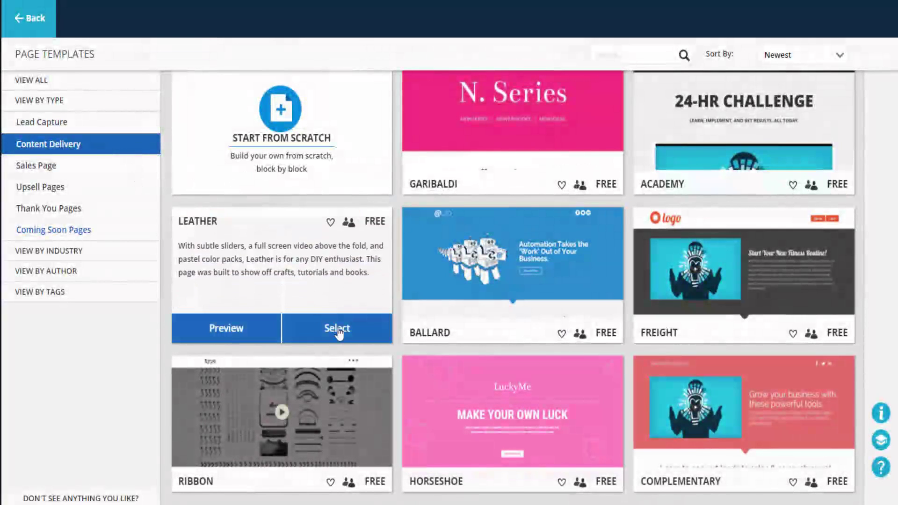
left_click(332, 327)
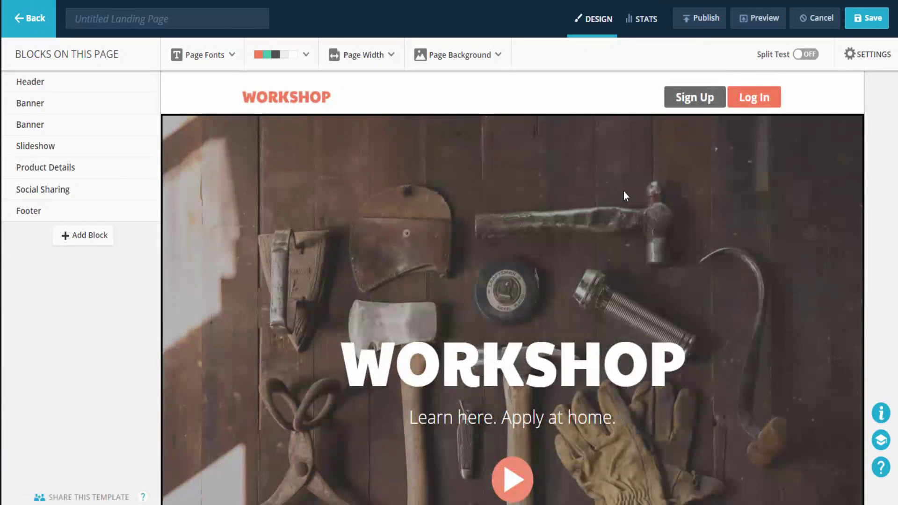
mouse_move(624, 197)
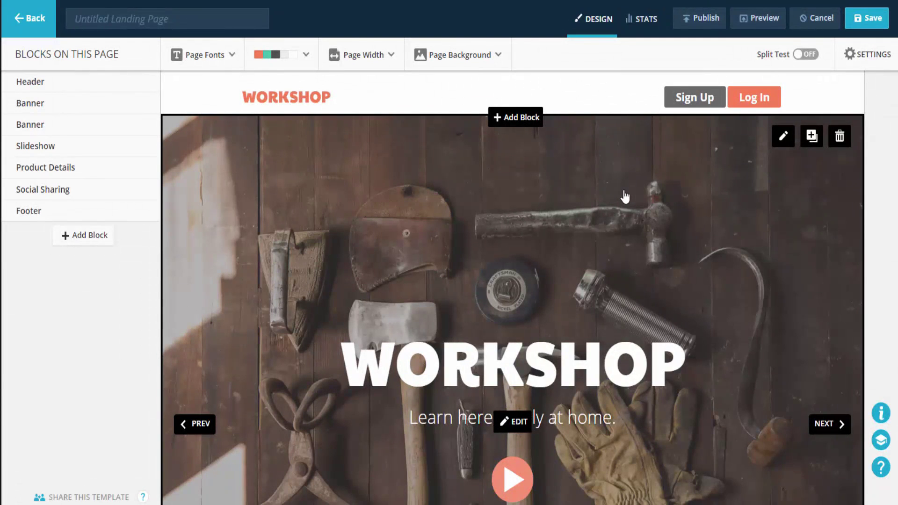
Look over the new landing page from the header and banner down to the social sharing and footer blocks
scroll(596, 226, "down", 1)
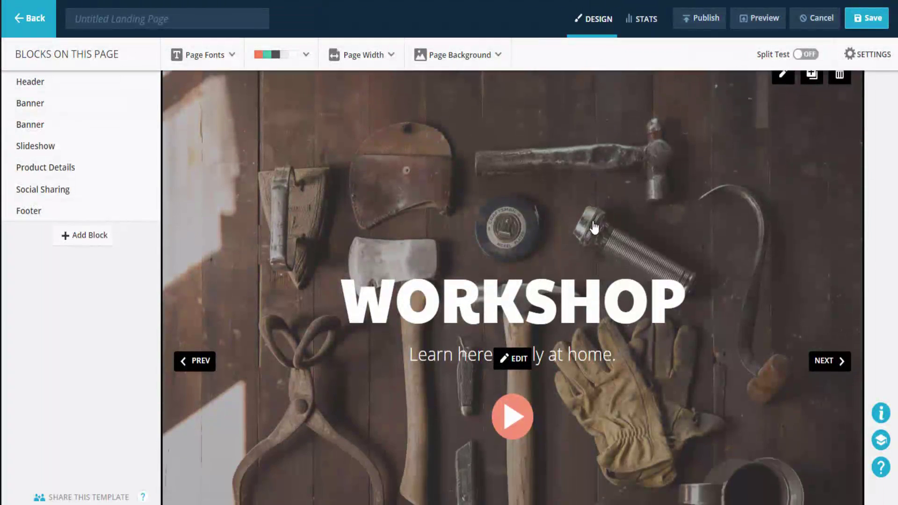
scroll(577, 229, "up", 1)
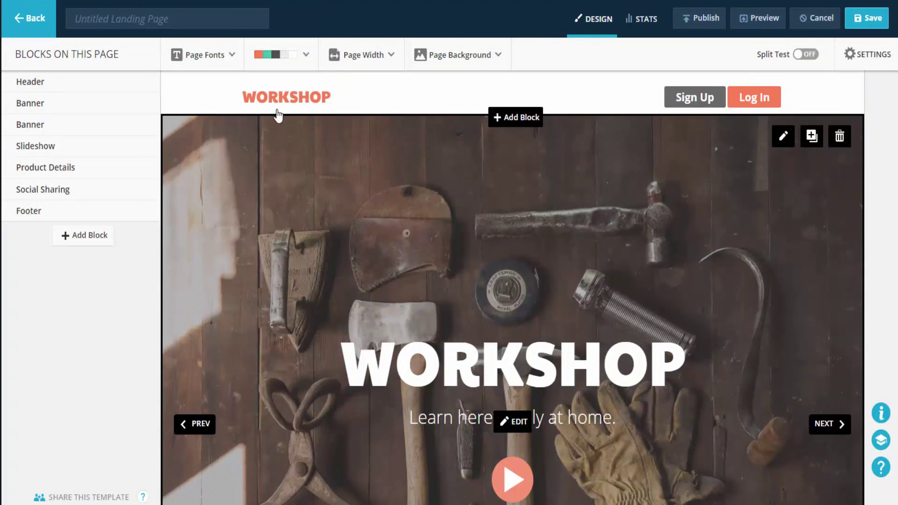
scroll(305, 144, "down", 1)
scroll(317, 153, "up", 1)
scroll(594, 168, "down", 10)
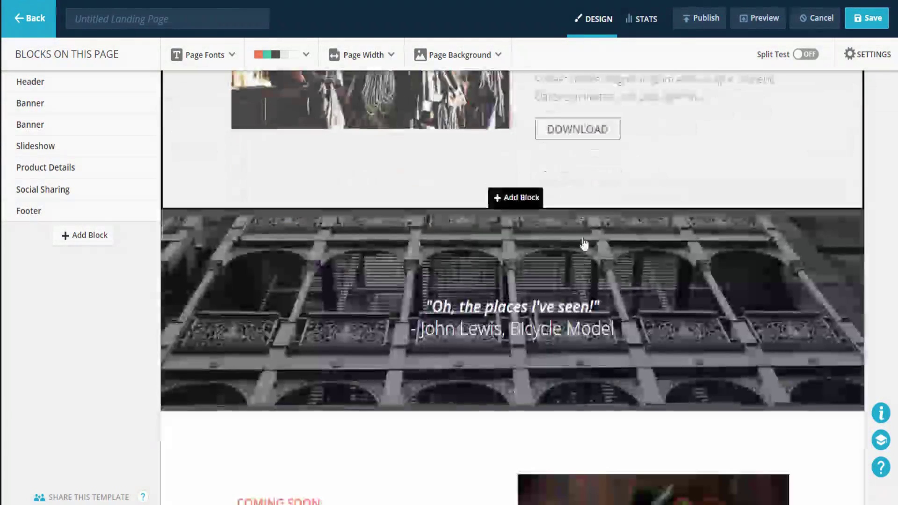
scroll(583, 244, "down", 6)
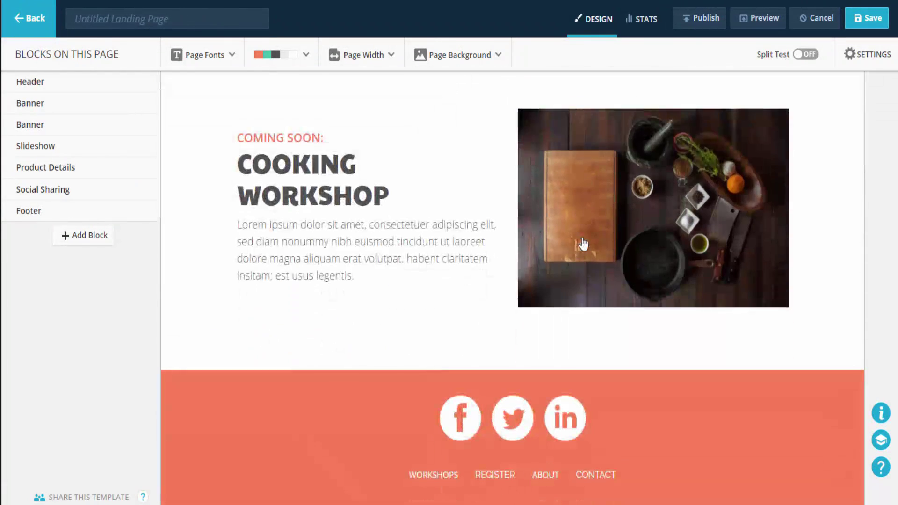
mouse_move(572, 276)
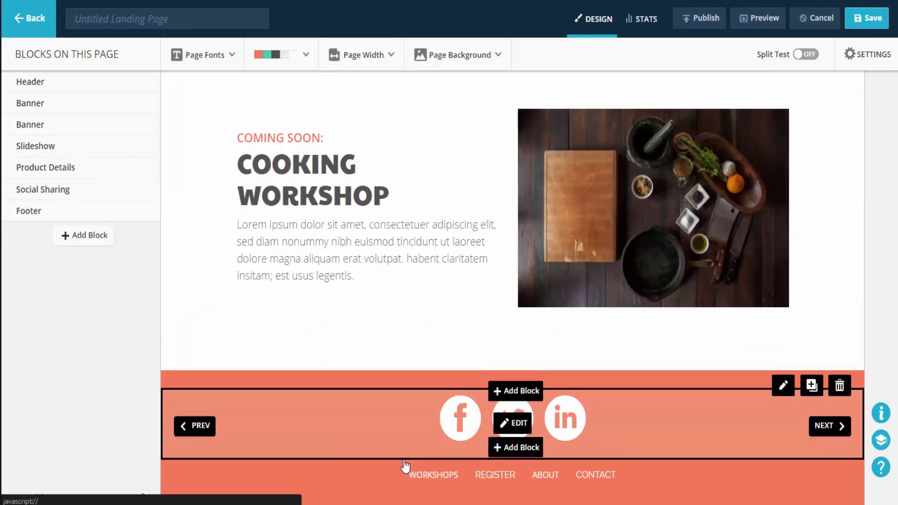
mouse_move(391, 473)
scroll(440, 378, "up", 12)
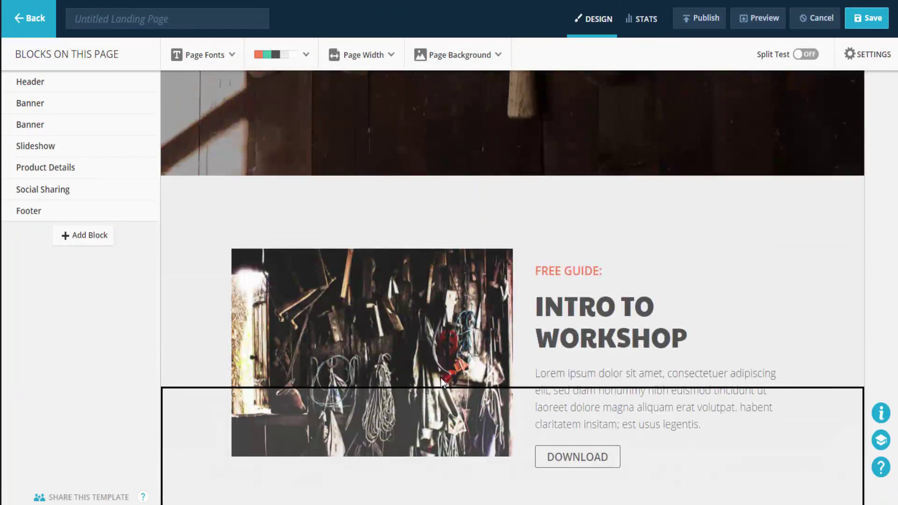
scroll(554, 262, "up", 10)
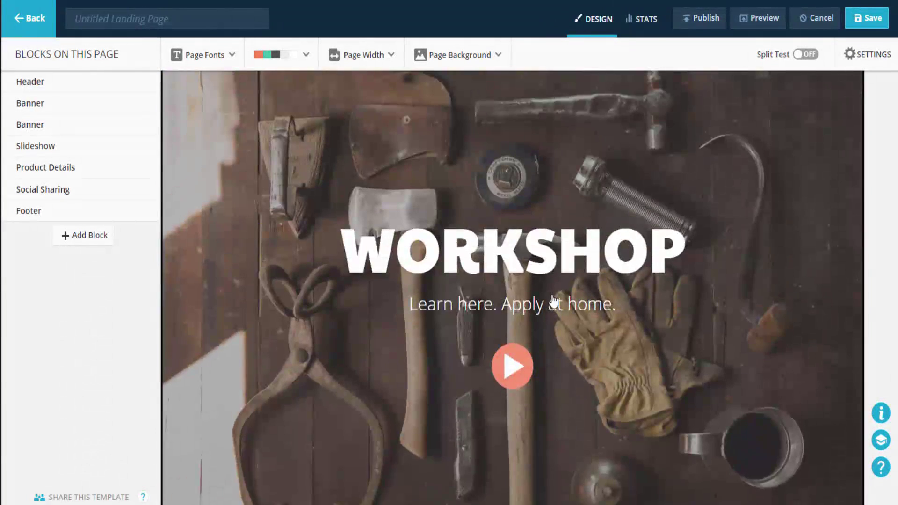
scroll(552, 304, "down", 3)
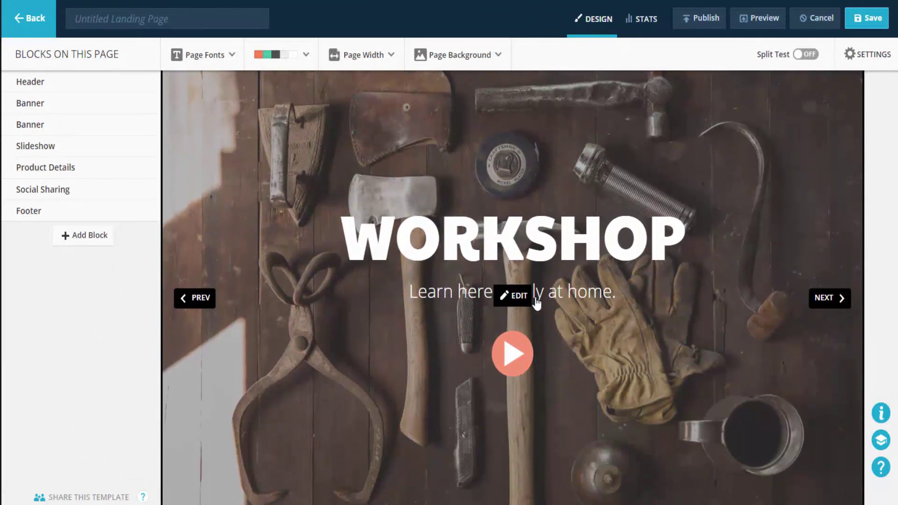
Replace the first banner's WORKSHOP heading with "Welcome to the Wokrshop!", save it and finish editing the banner block
scroll(468, 304, "up", 1)
left_click(515, 362)
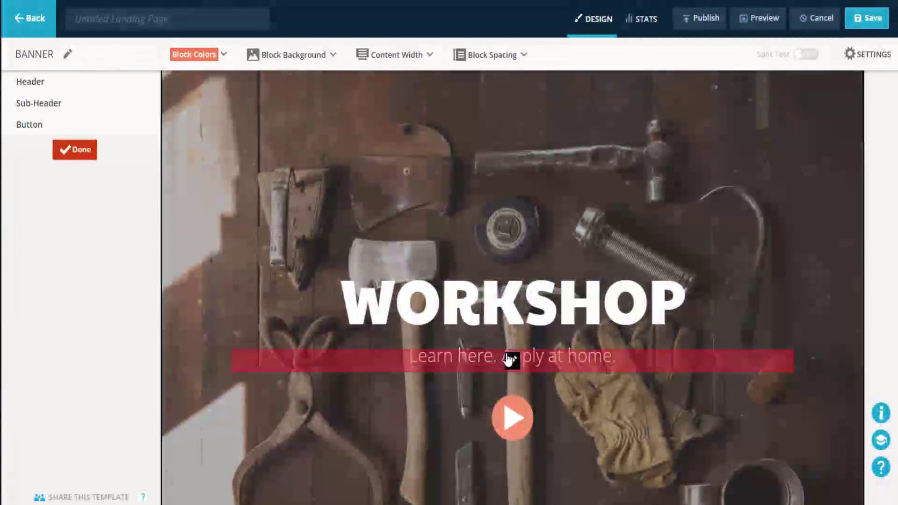
left_click(505, 317)
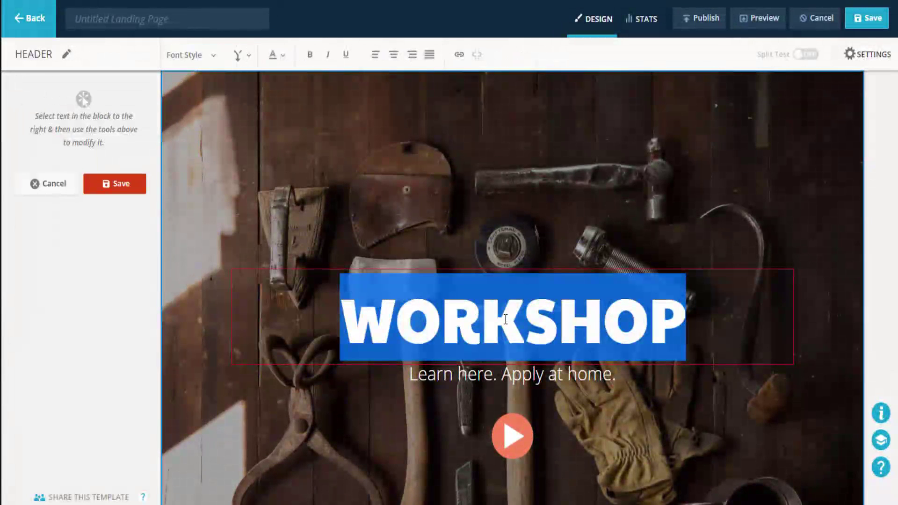
type("Welcome to ")
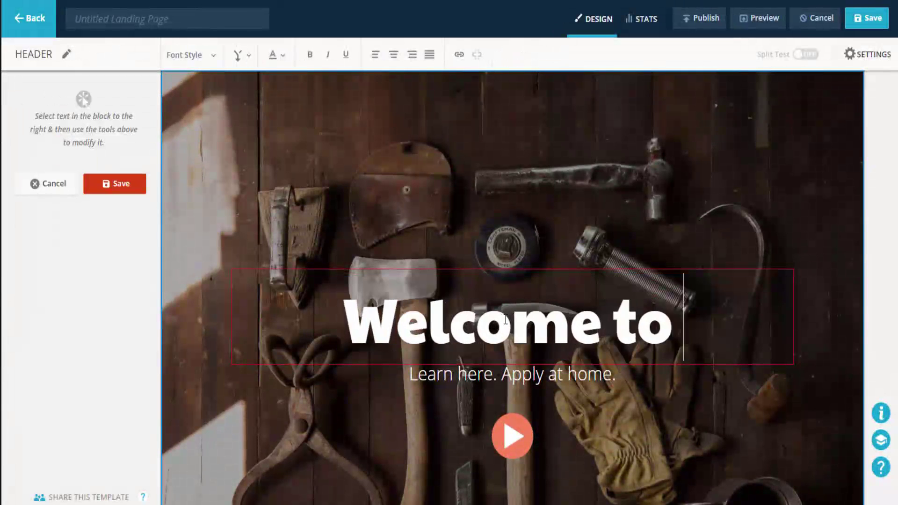
type("the Wokrshop!")
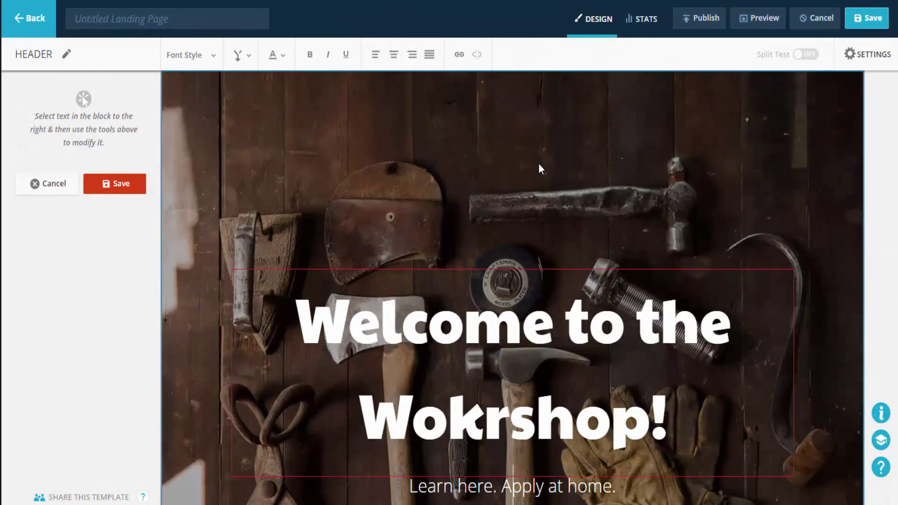
scroll(538, 163, "up", 1)
left_click(98, 181)
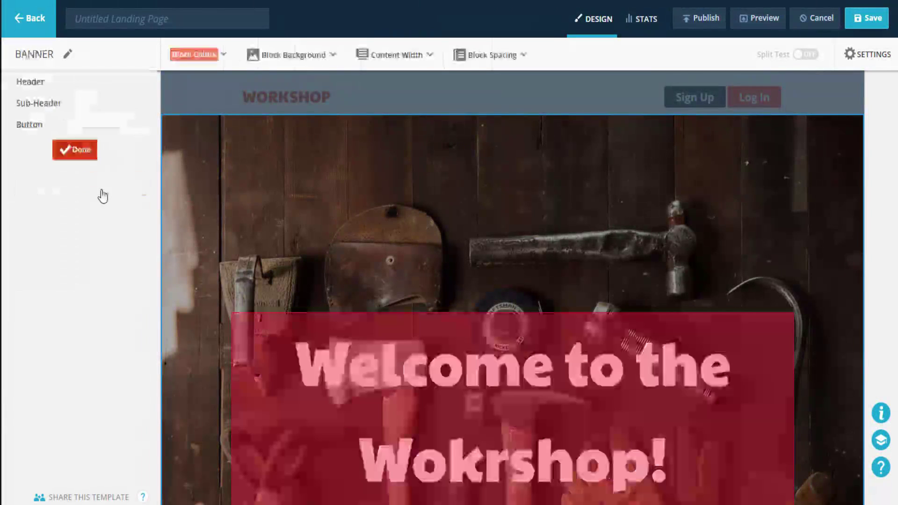
scroll(462, 268, "down", 5)
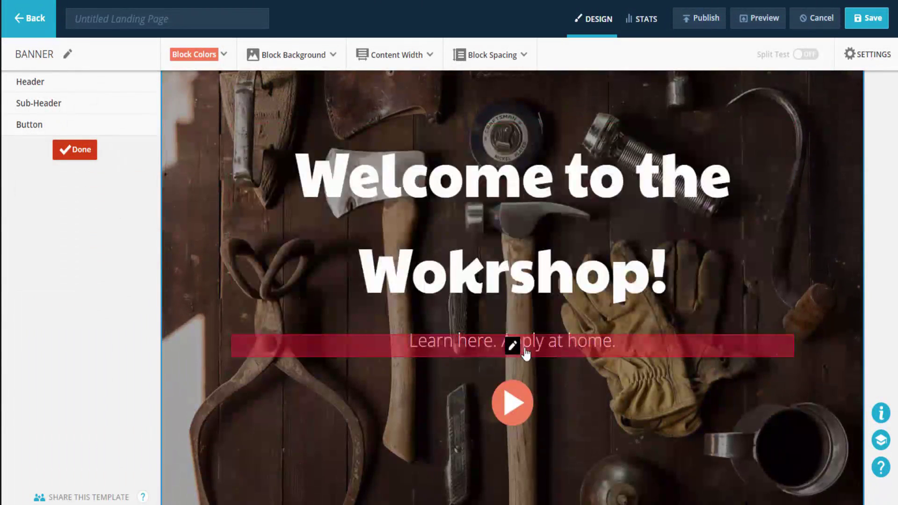
scroll(515, 377, "up", 4)
scroll(523, 381, "up", 1)
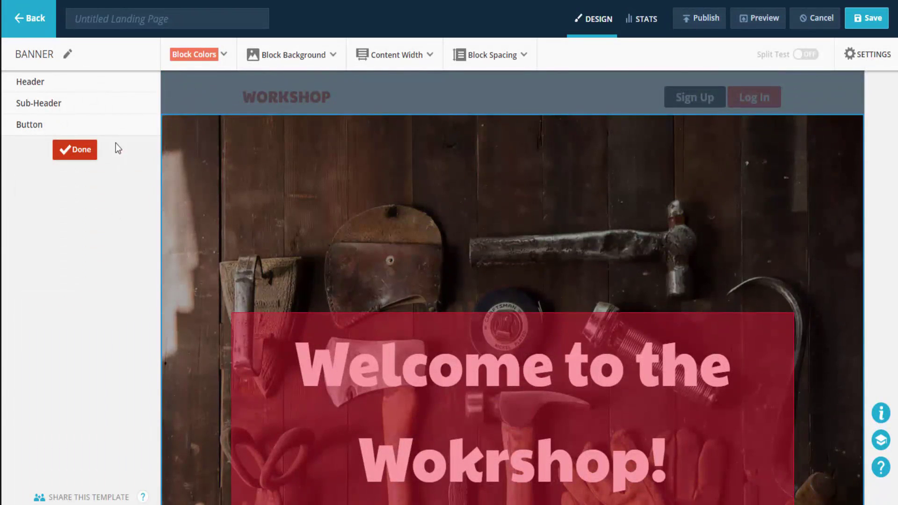
left_click(79, 151)
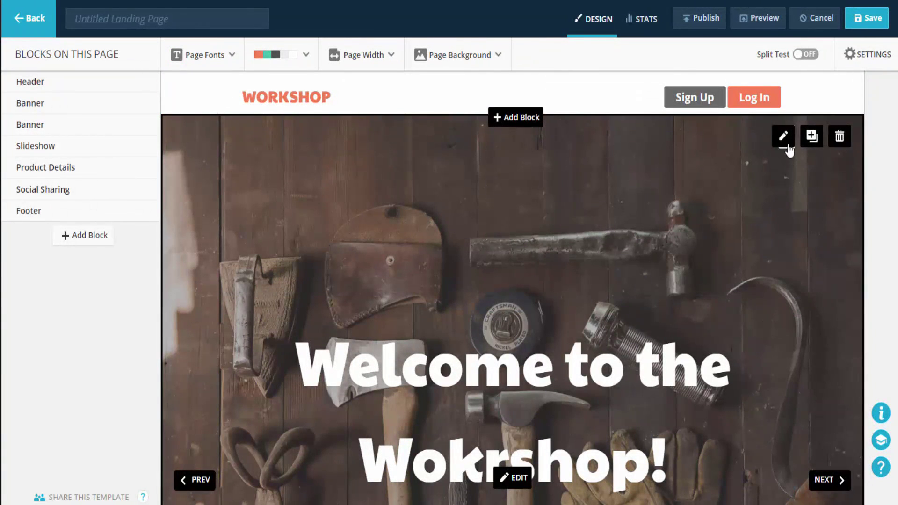
Choose color option THREE for the welcome banner block
mouse_move(789, 151)
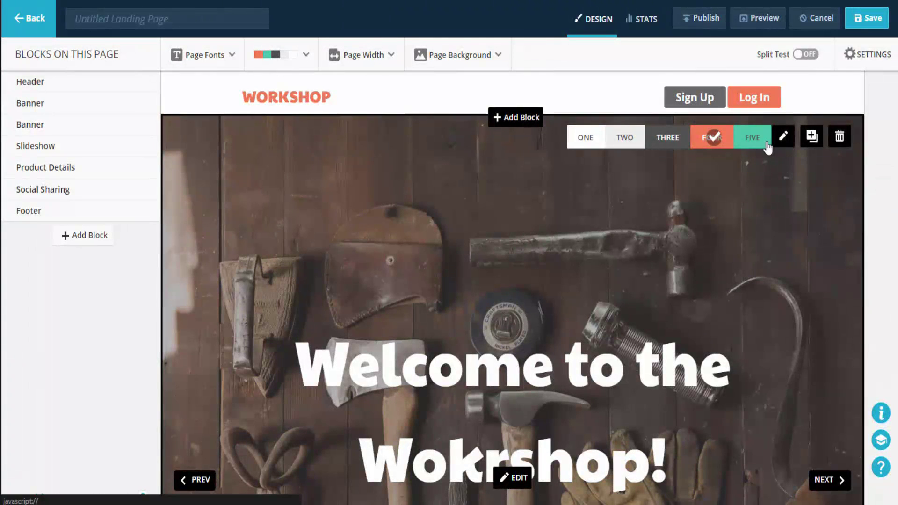
left_click(659, 140)
scroll(756, 194, "down", 4)
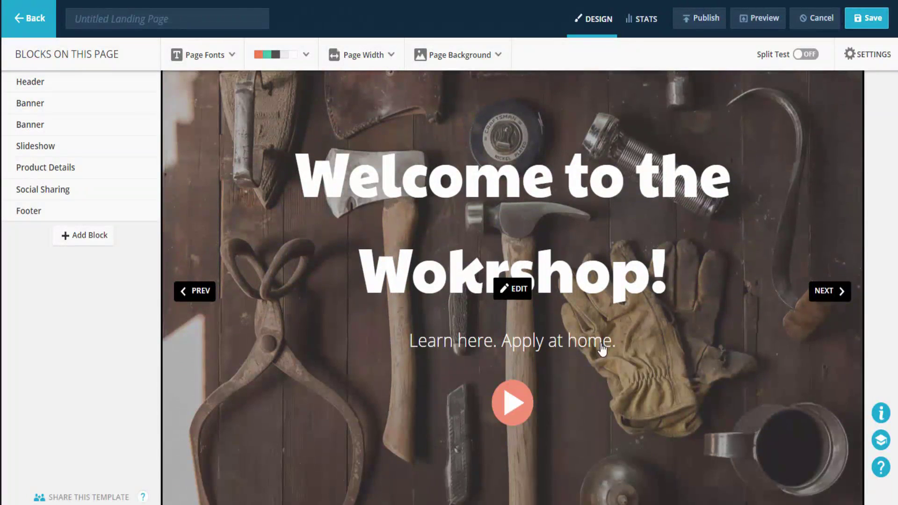
scroll(762, 195, "up", 4)
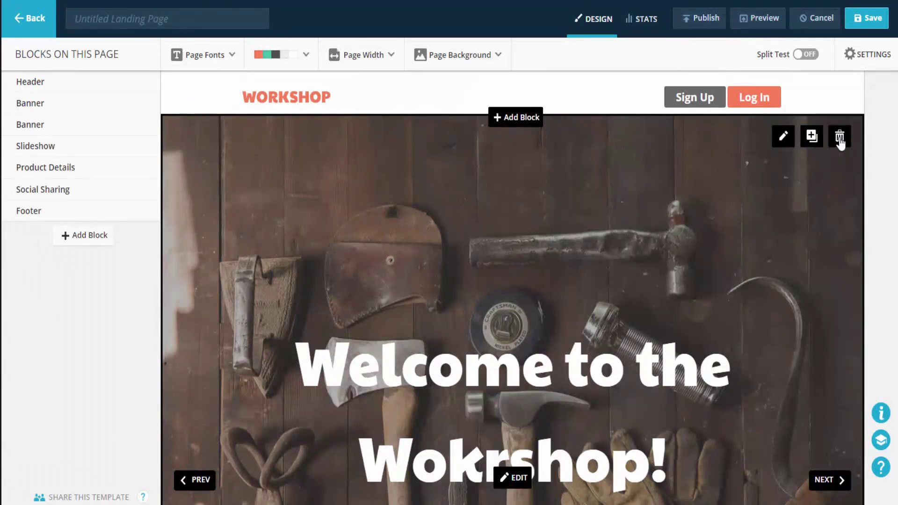
Examine the options for inserting a block above and below the welcome banner
scroll(693, 259, "down", 1)
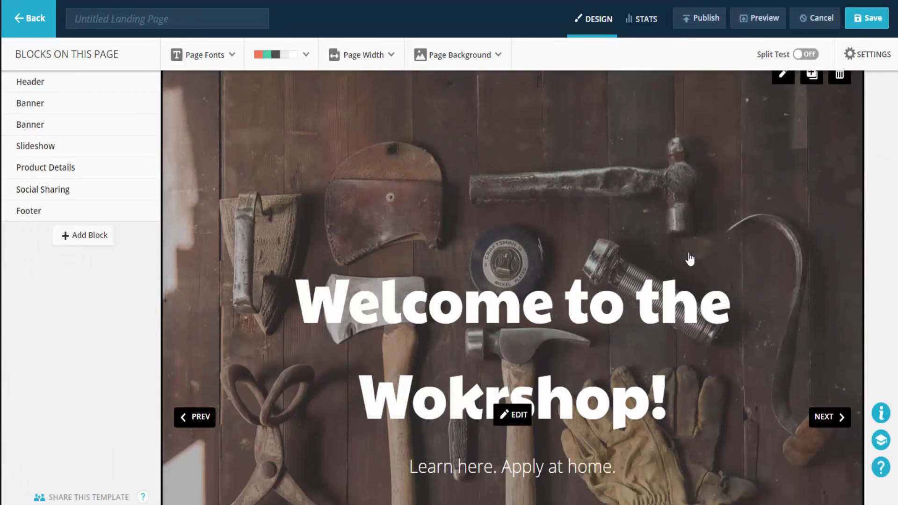
scroll(687, 257, "up", 1)
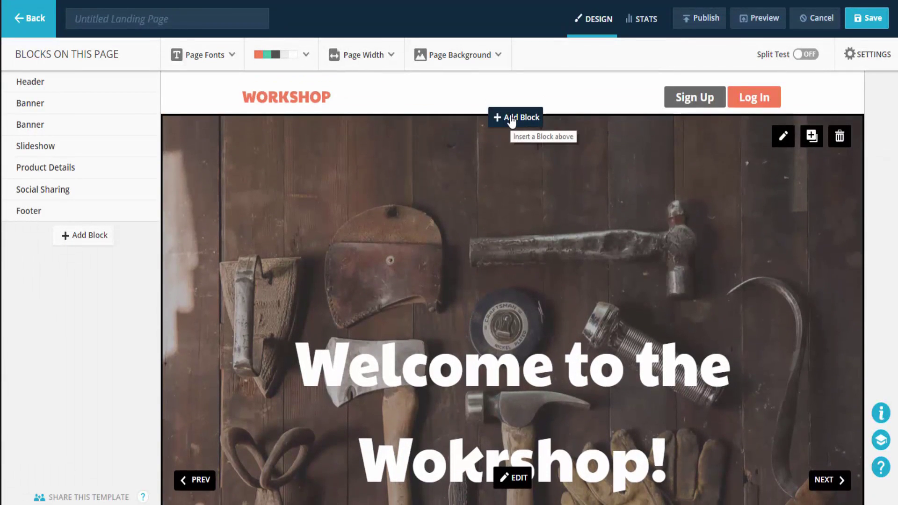
scroll(505, 196, "down", 5)
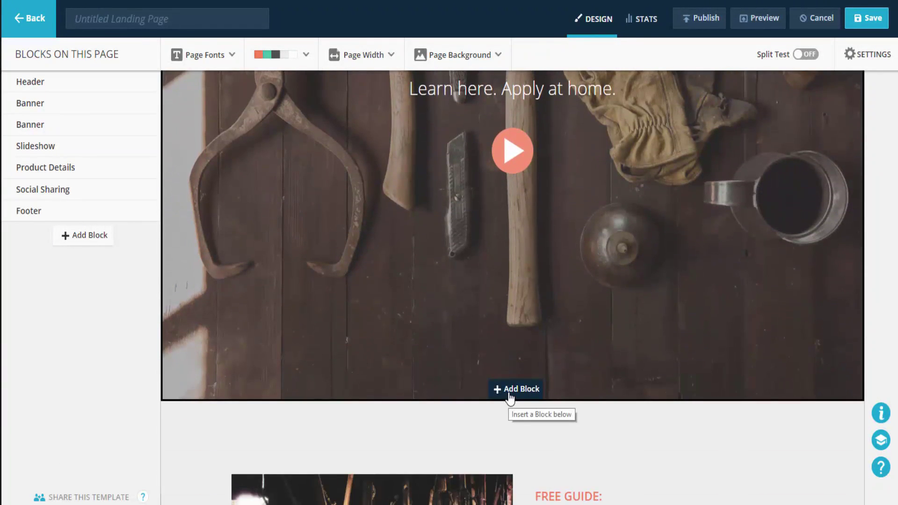
scroll(565, 333, "up", 3)
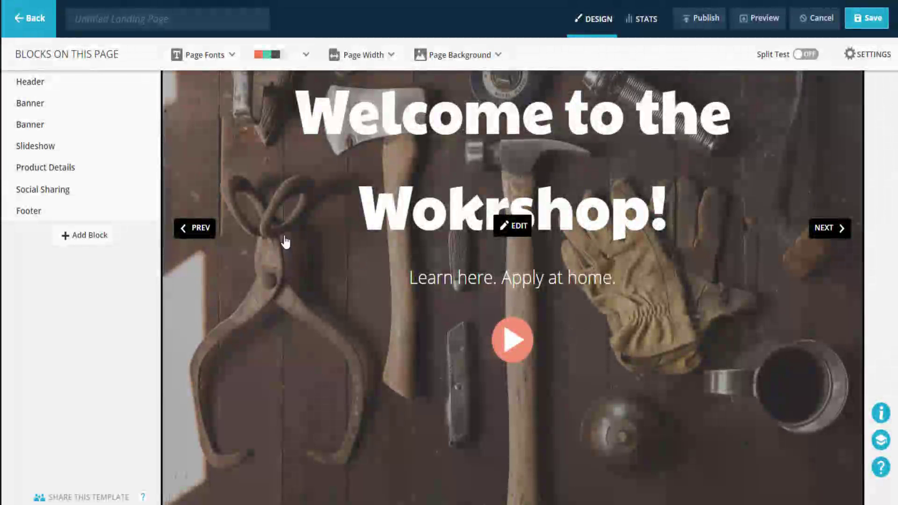
Cycle the "Intro to Workshop" block through its alternative layouts to the one with the text and Download button beside the image
scroll(514, 243, "down", 8)
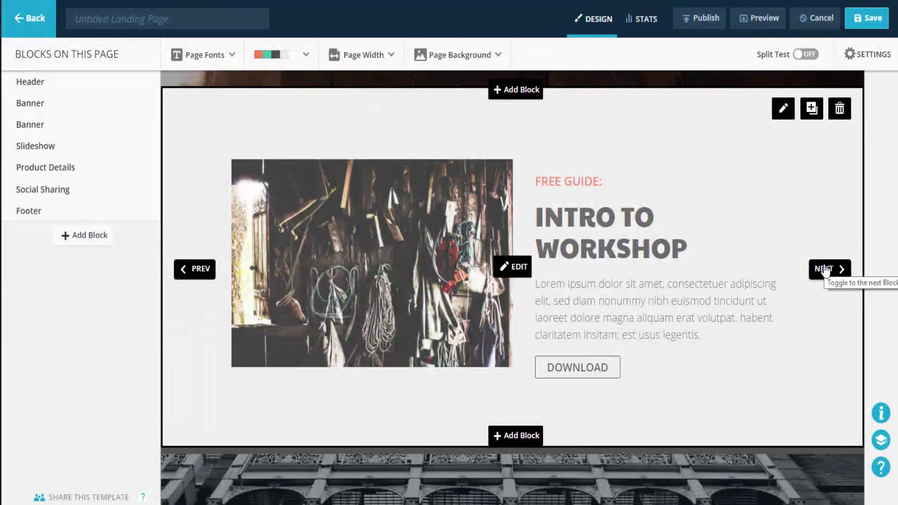
left_click(824, 271)
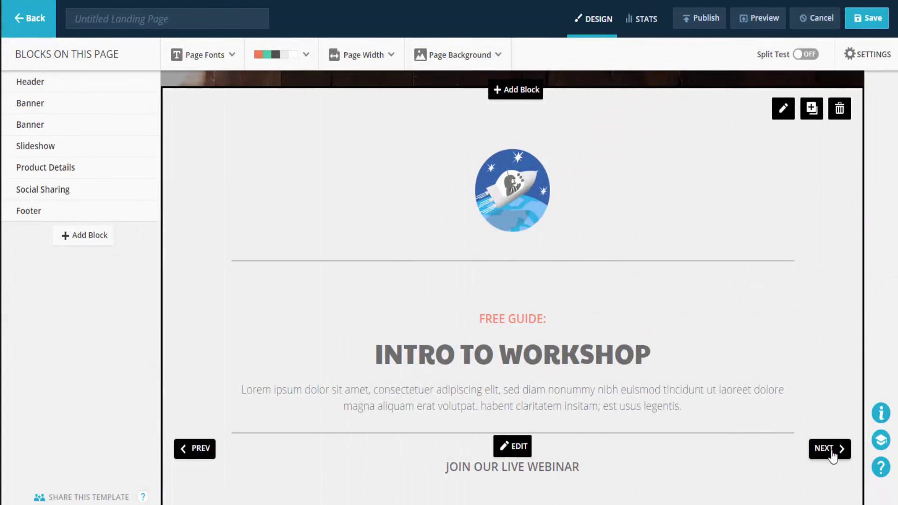
left_click(823, 450)
left_click(839, 315)
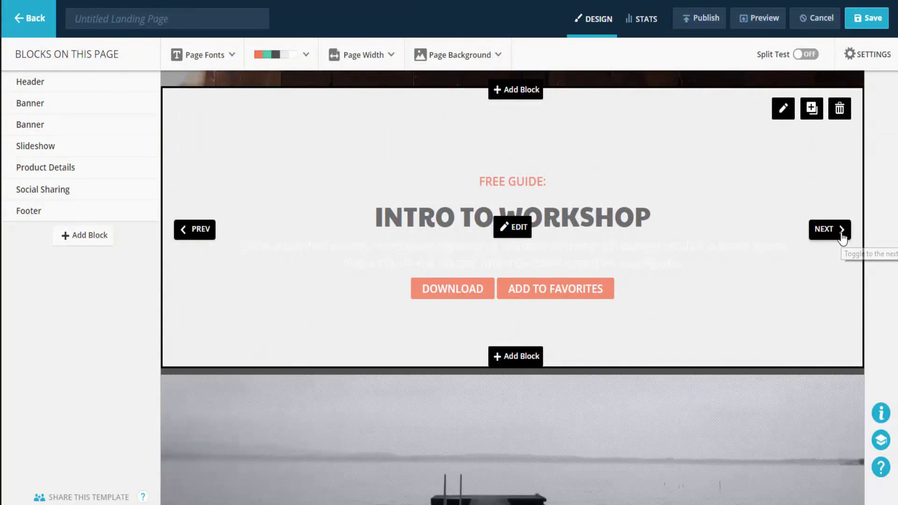
left_click(839, 238)
scroll(830, 281, "down", 3)
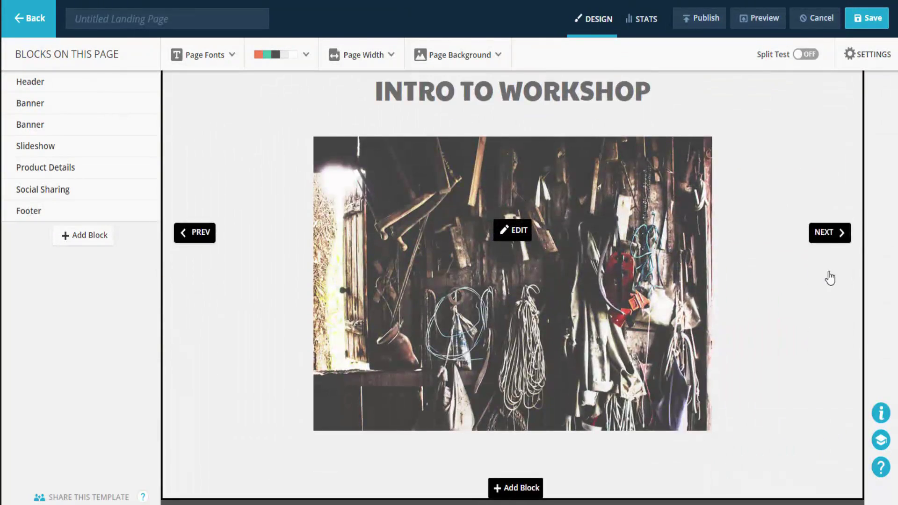
left_click(835, 234)
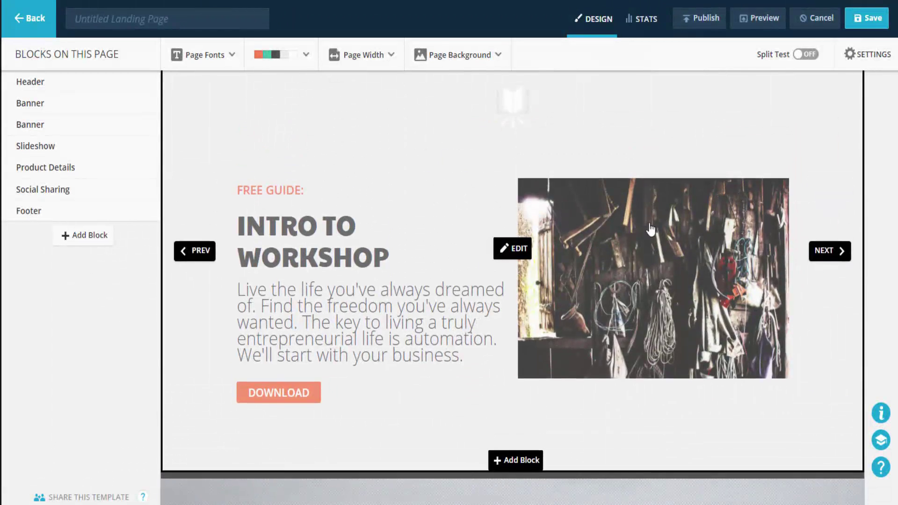
scroll(643, 231, "up", 4)
scroll(642, 230, "up", 5)
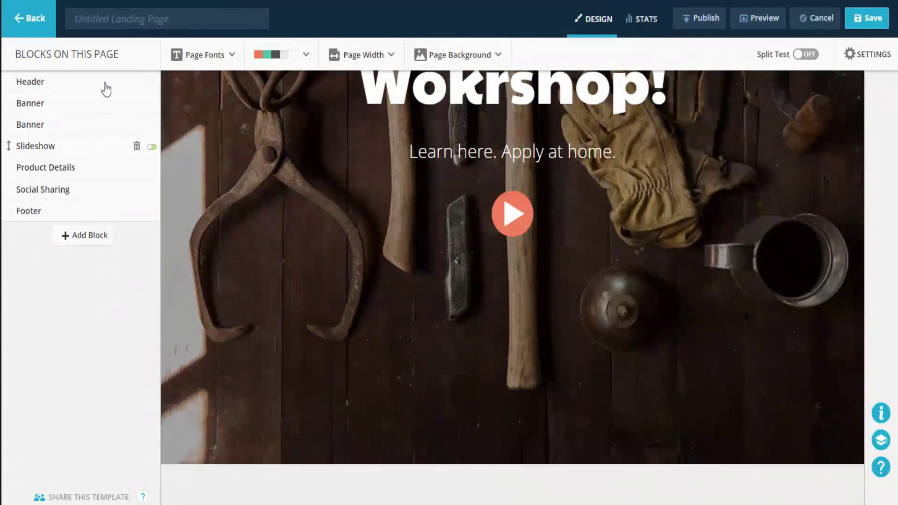
Move the Header block below the first Banner block and return it to the start of the page
scroll(380, 284, "up", 7)
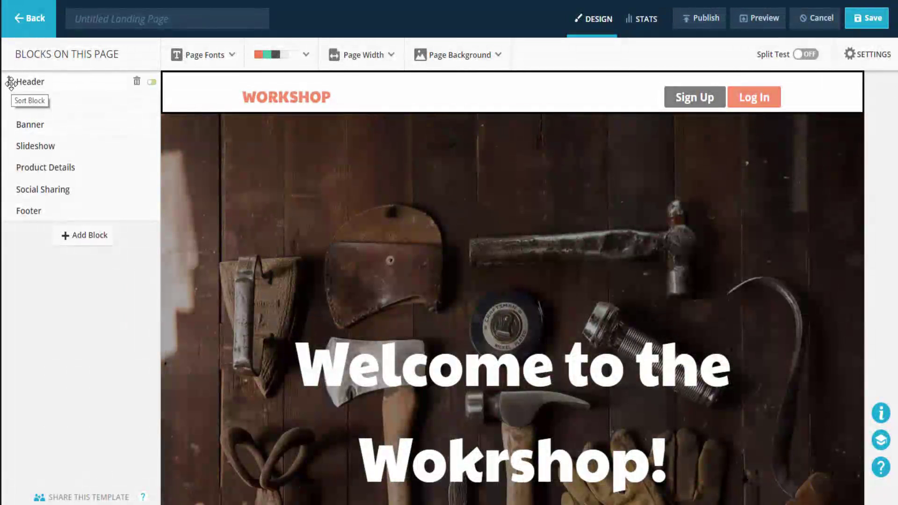
left_click_drag(10, 83, 12, 99)
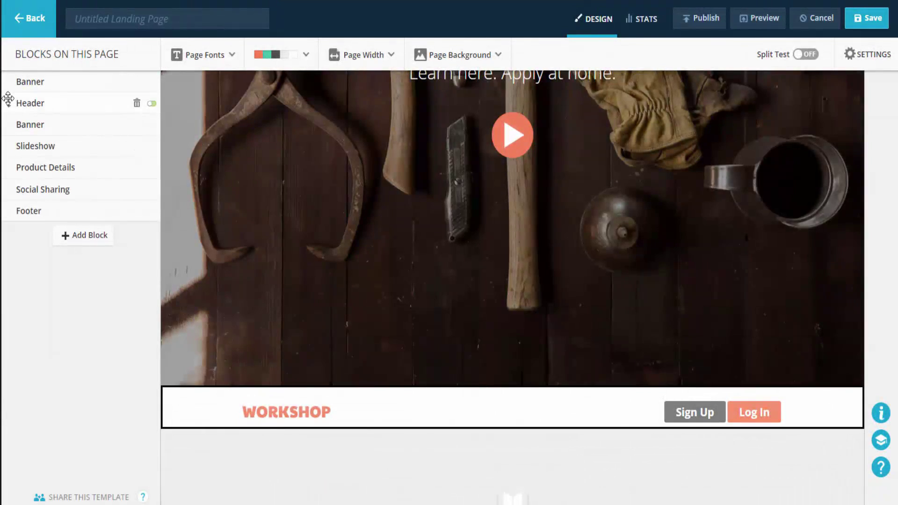
left_click_drag(8, 101, 11, 84)
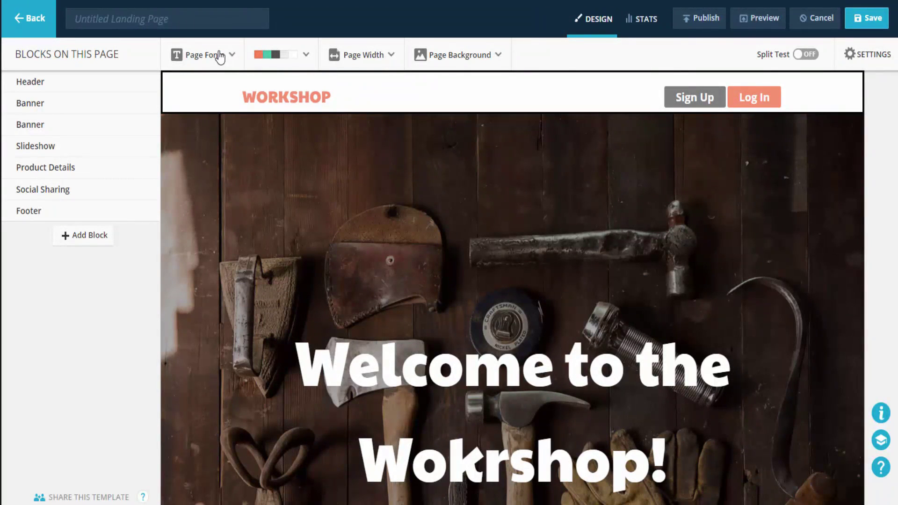
View the page's font styles and its color palette settings, and close the palette without changing any colors
left_click(219, 56)
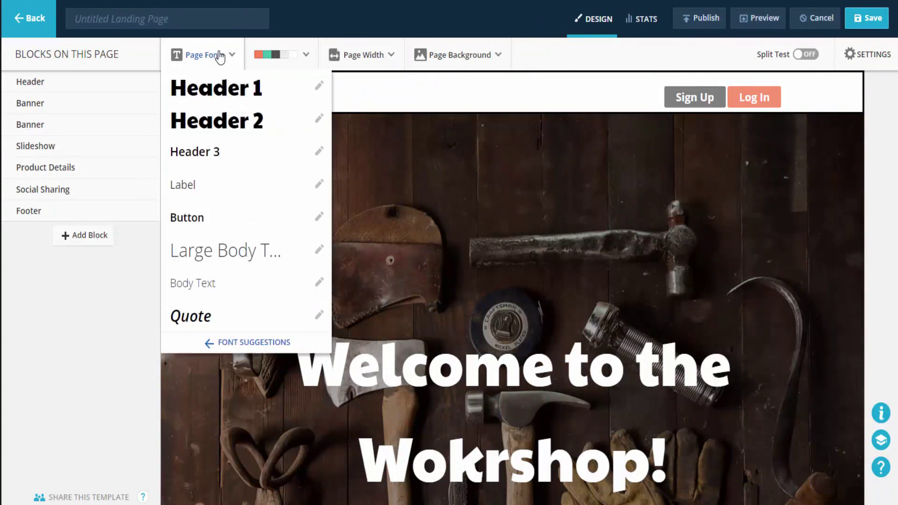
left_click(306, 54)
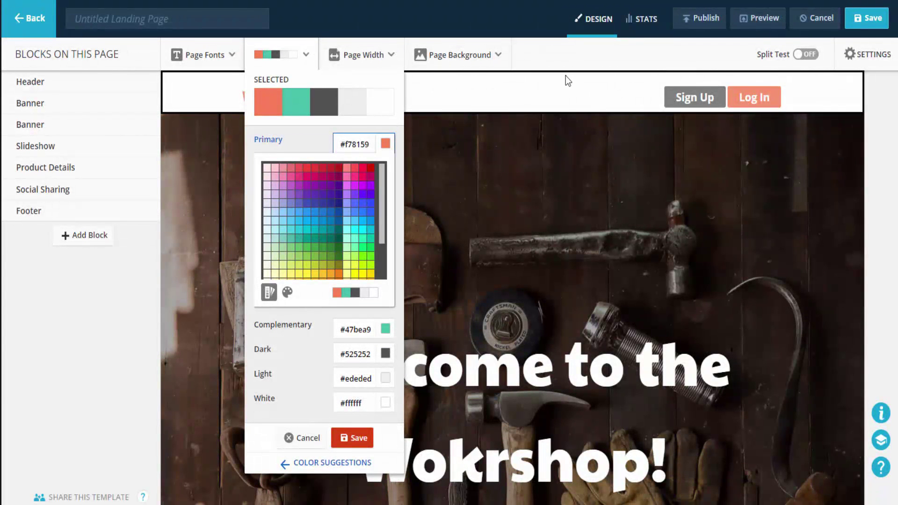
left_click(515, 91)
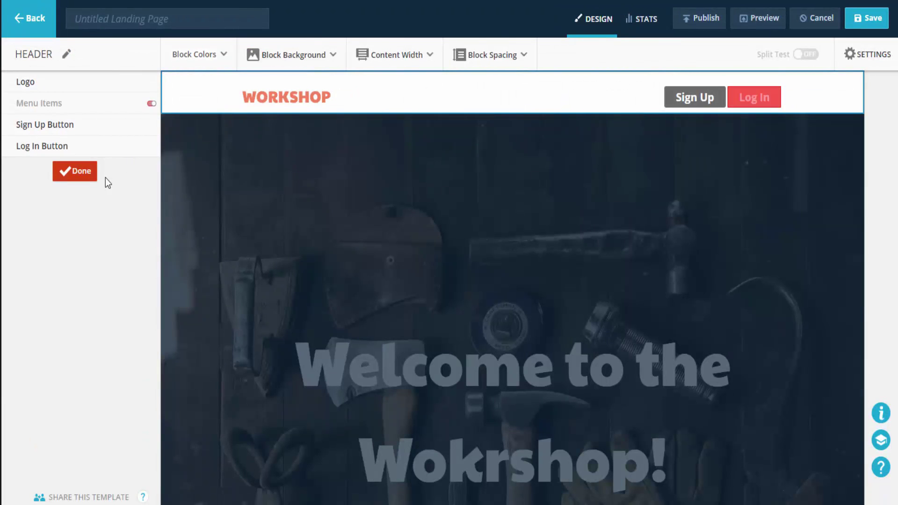
Finish editing the Header block and review the page's ONTRAform, SEO, custom code and favicon settings, then return to the design
left_click(89, 173)
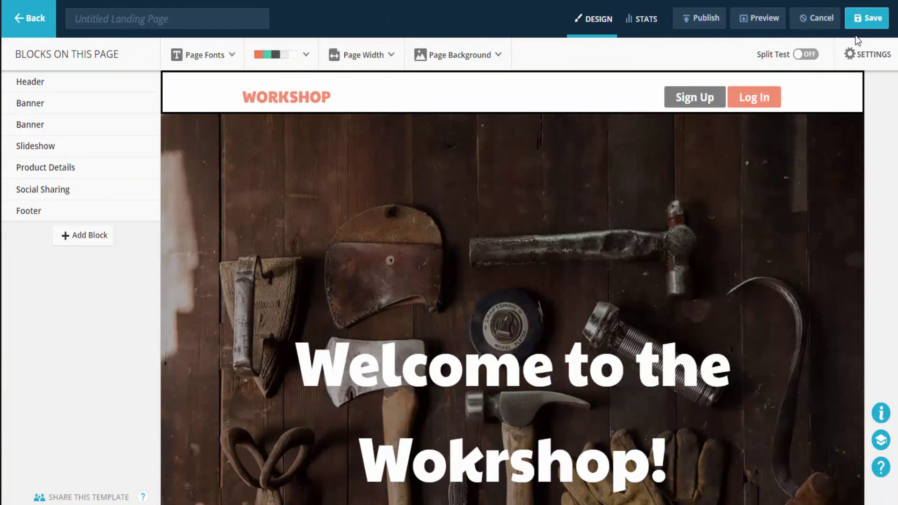
left_click(856, 51)
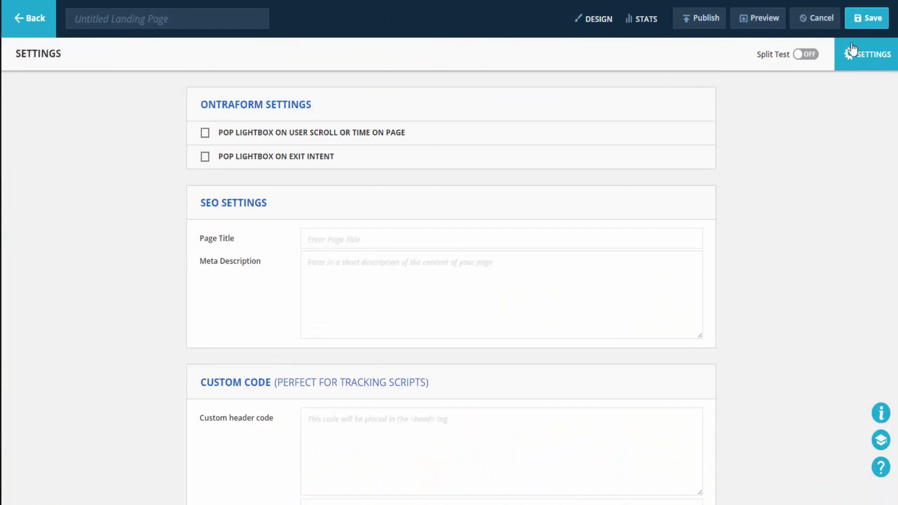
scroll(452, 230, "down", 3)
scroll(453, 232, "down", 3)
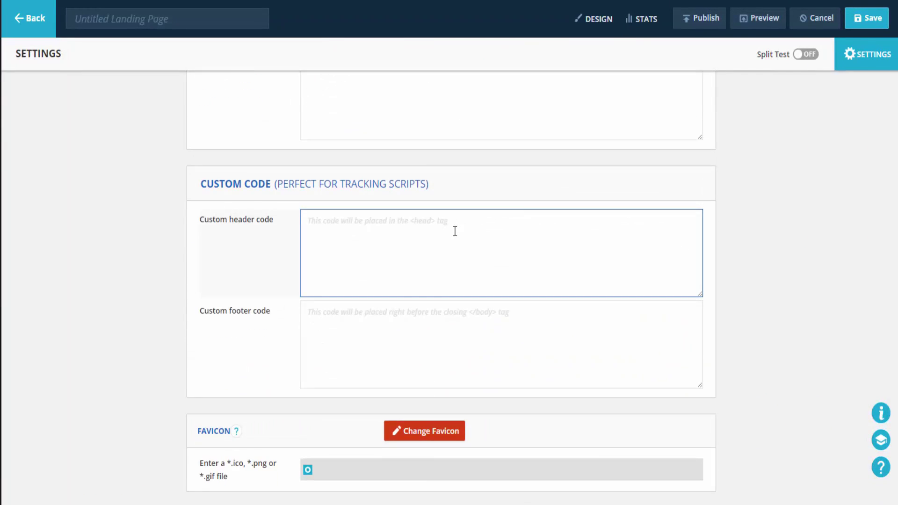
scroll(518, 204, "up", 5)
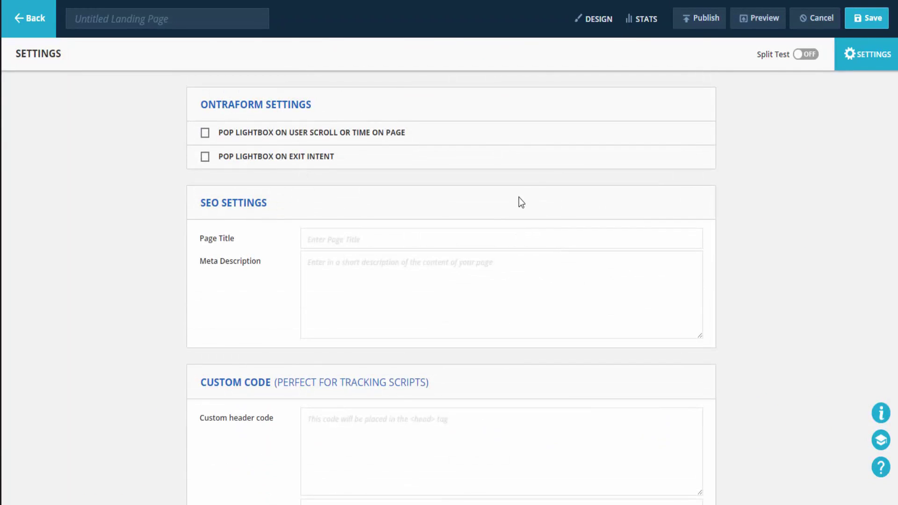
left_click(851, 56)
mouse_move(526, 194)
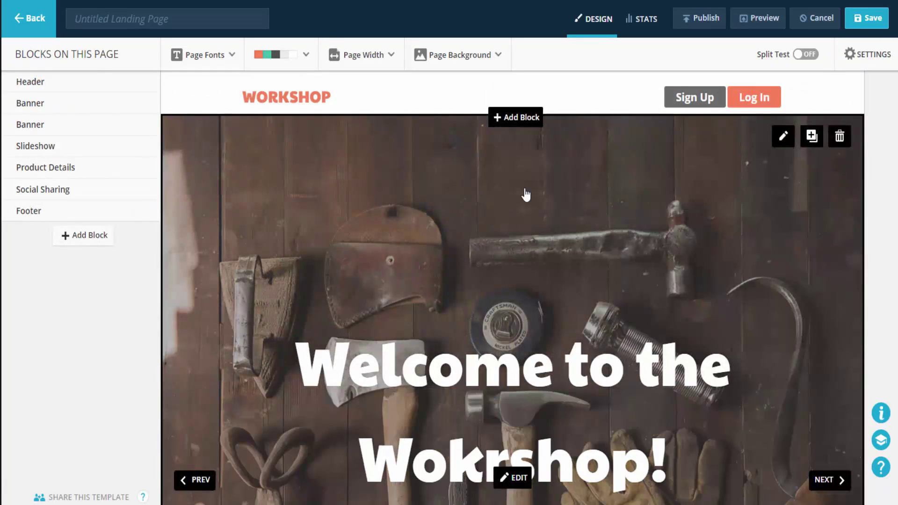
Browse the block types available to add, including the Countdown Timer, Coupon Offer and Custom HTML blocks
scroll(525, 194, "down", 15)
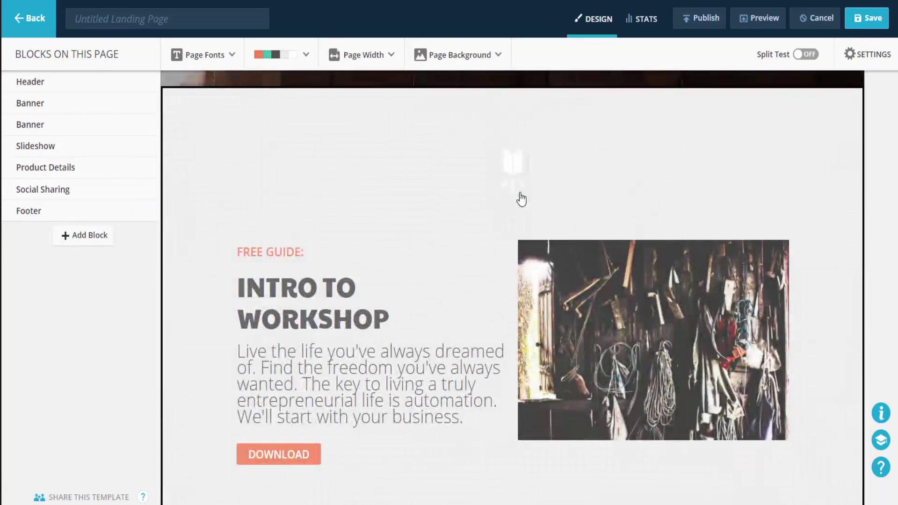
left_click(86, 238)
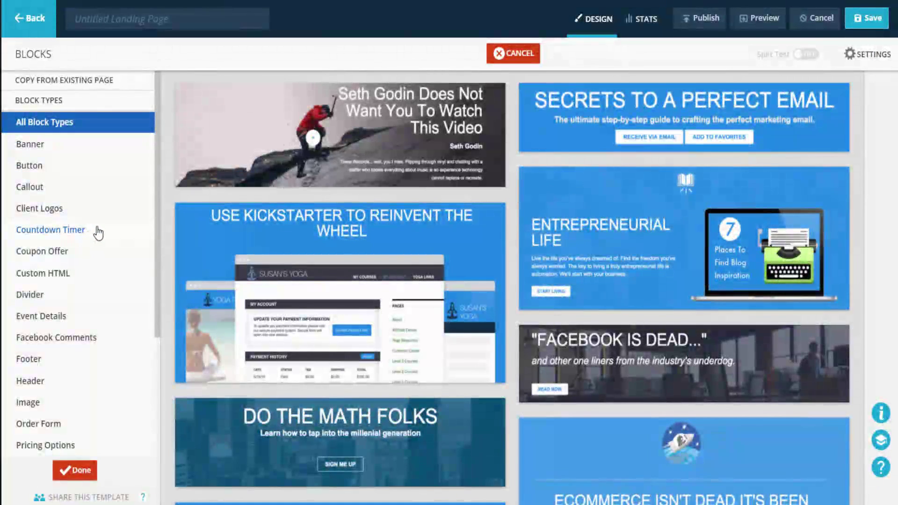
left_click(87, 234)
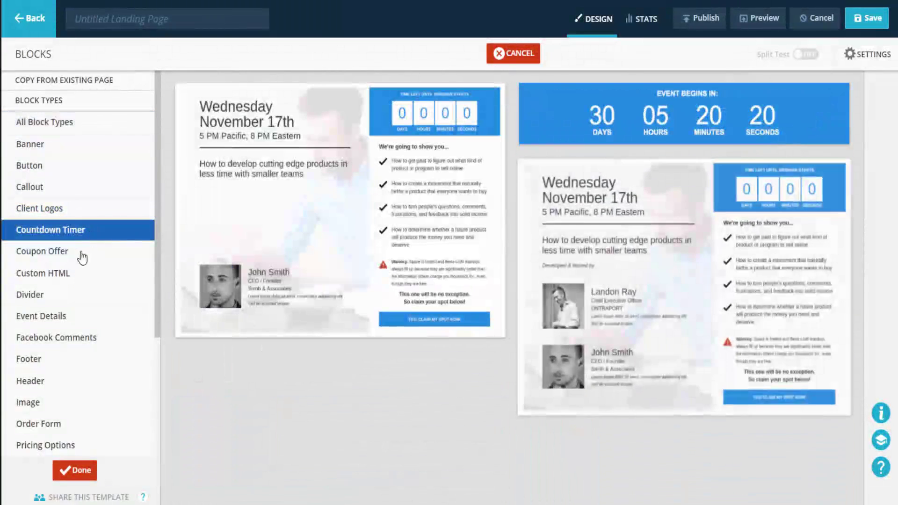
left_click(81, 255)
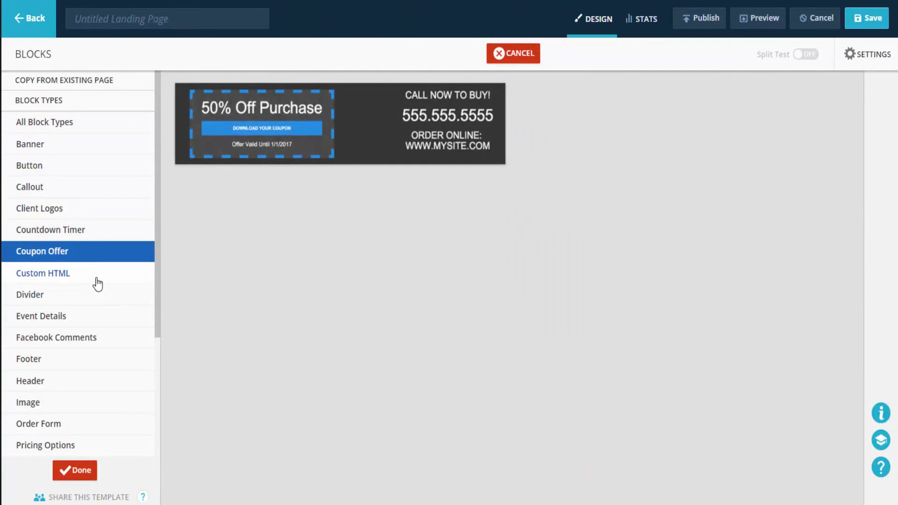
left_click(97, 284)
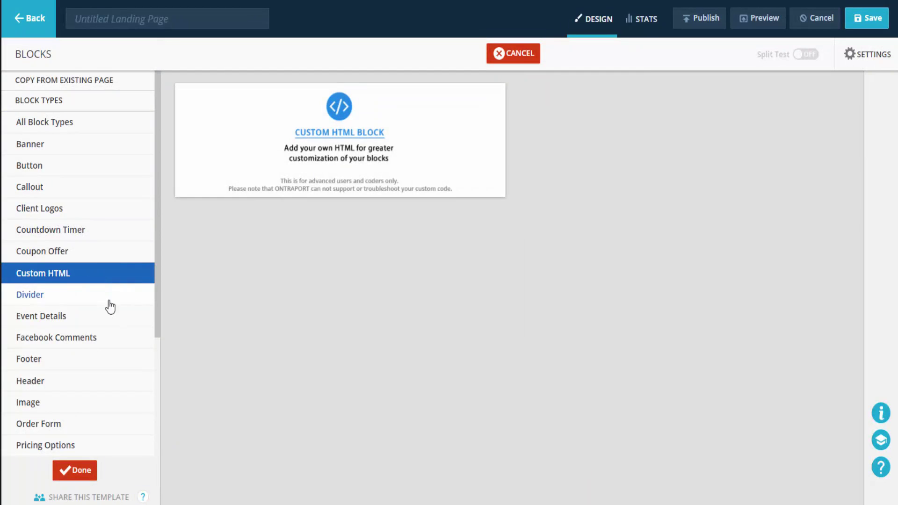
scroll(115, 342, "down", 3)
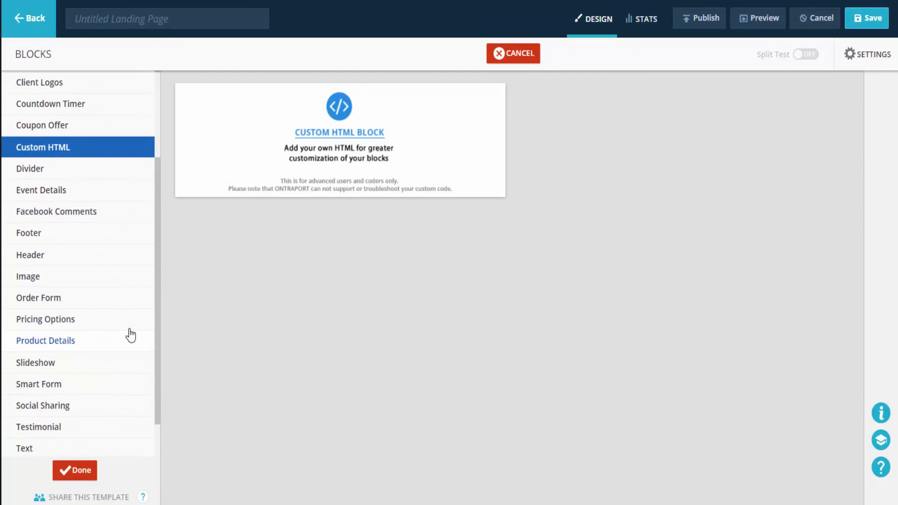
scroll(124, 334, "down", 1)
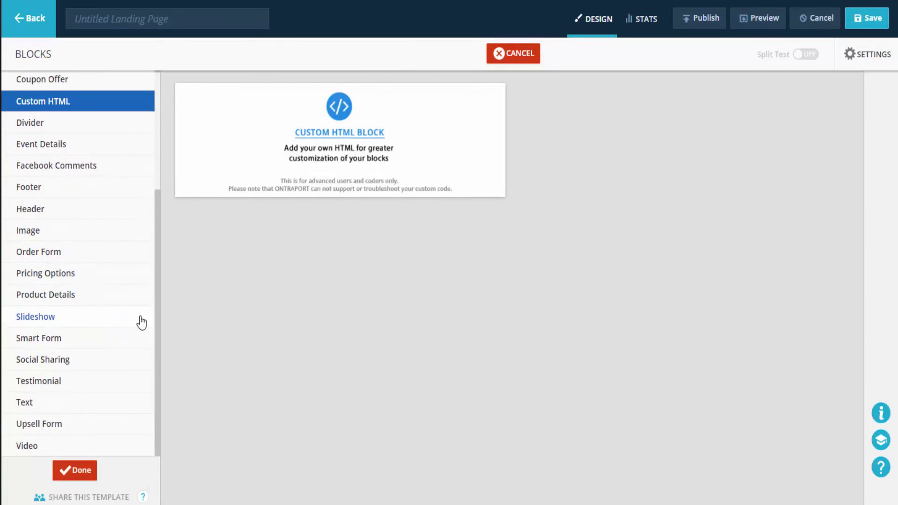
scroll(122, 341, "up", 4)
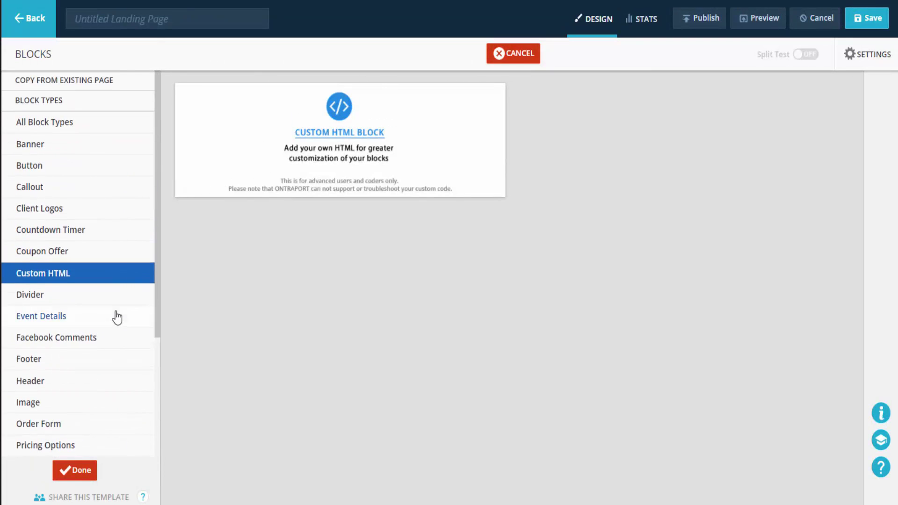
Add the single wide "Click here to join now" Button block and place it between the two Banner blocks
left_click(63, 176)
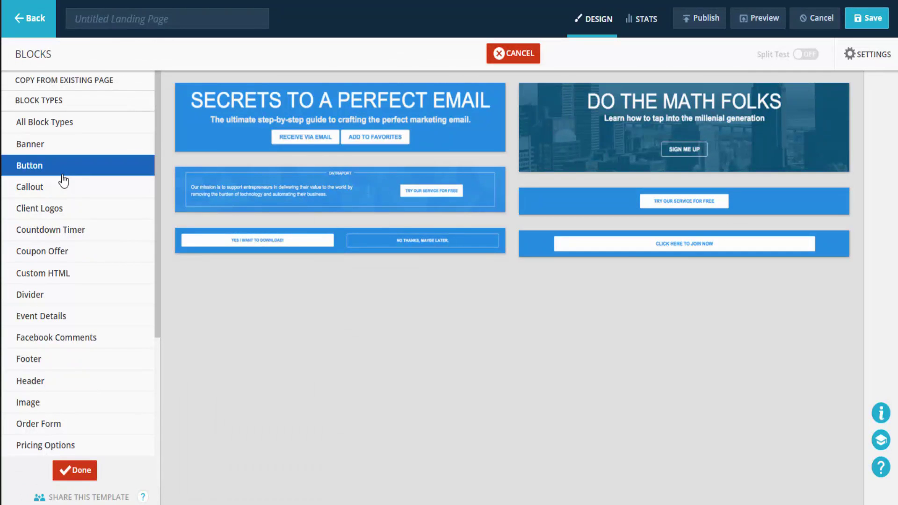
scroll(63, 328, "down", 4)
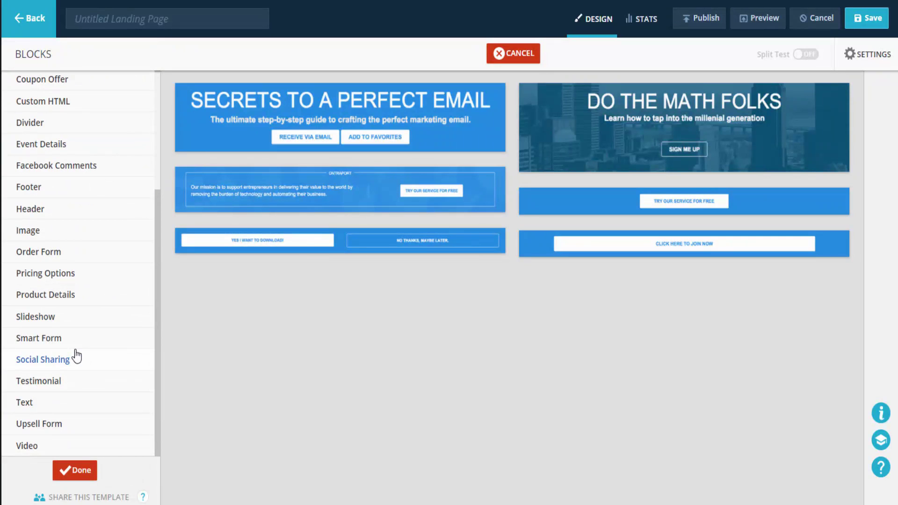
scroll(89, 337, "up", 4)
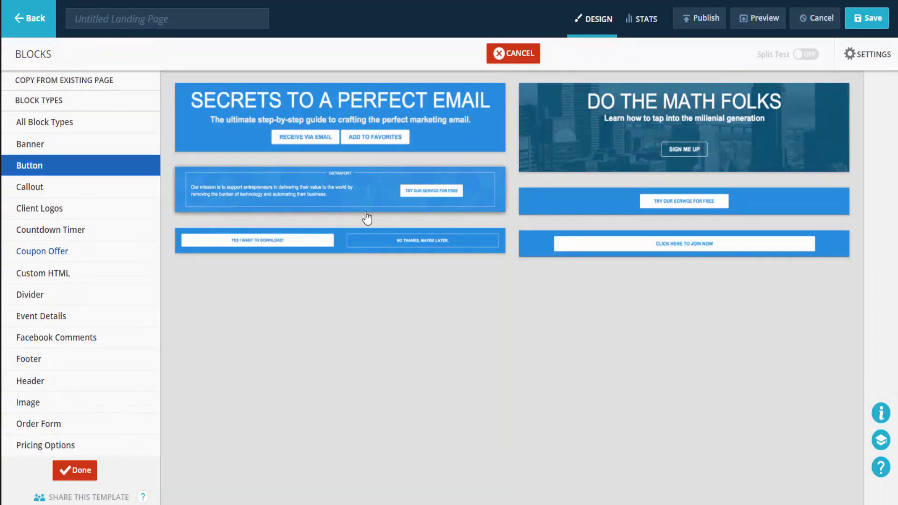
left_click(631, 240)
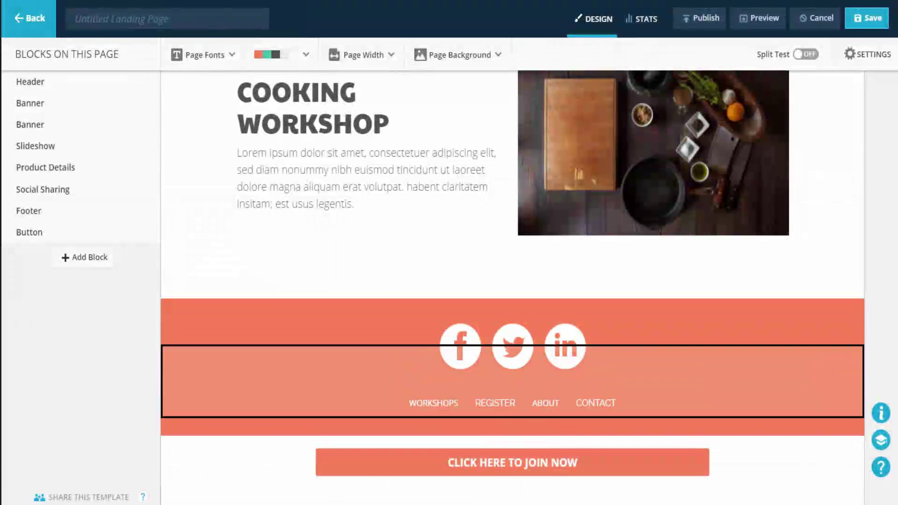
left_click_drag(14, 233, 71, 126)
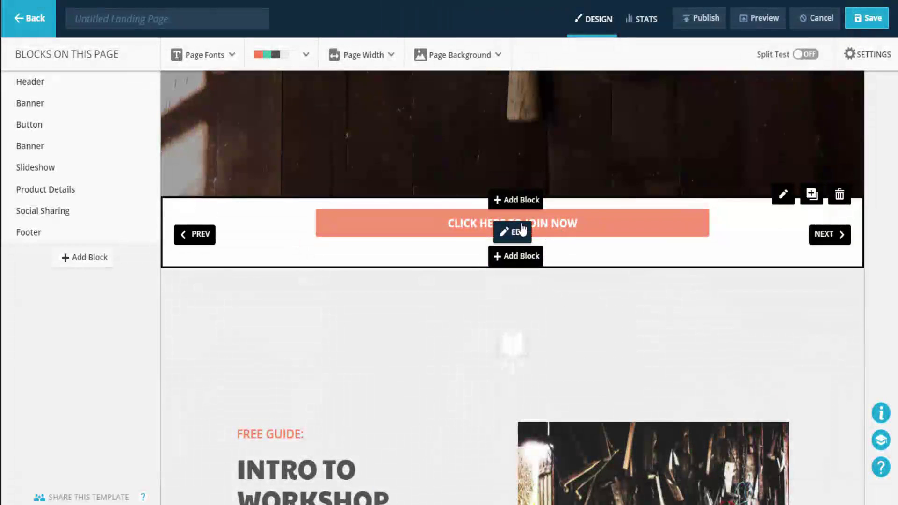
Change the new button's text to "CLICK HERE TO GRAB YOUR FREE E-BOOK"
left_click(515, 232)
left_click_drag(18, 148, 163, 165)
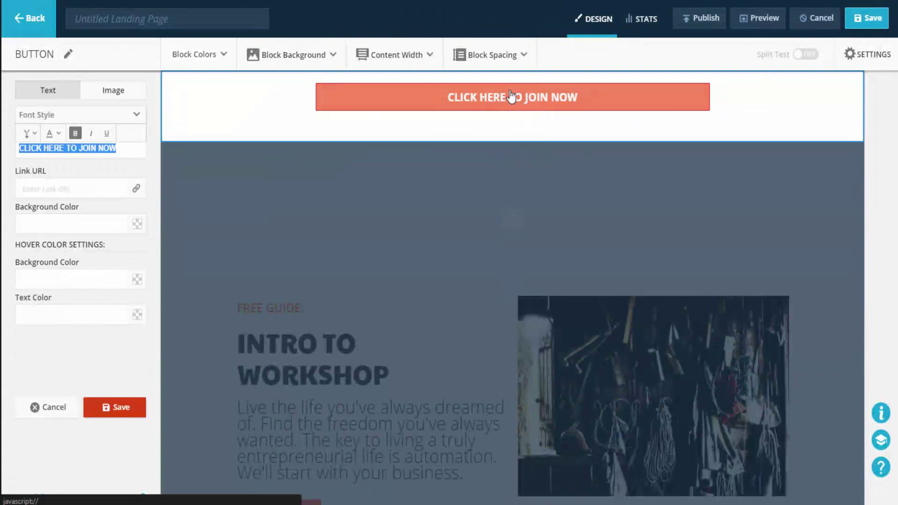
left_click(114, 150)
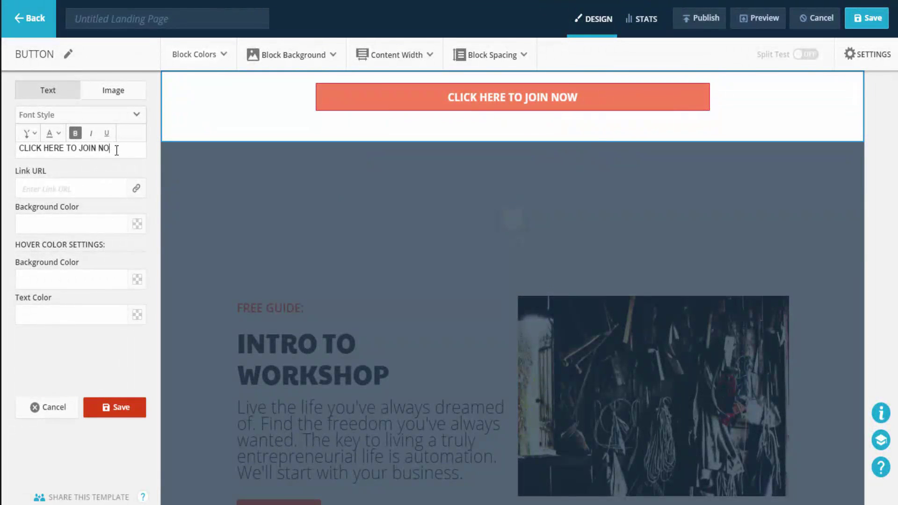
key("BackSpace")
key("BackSpace")
key("BackSpace")
key("BackSpace")
key("BackSpace")
key("BackSpace")
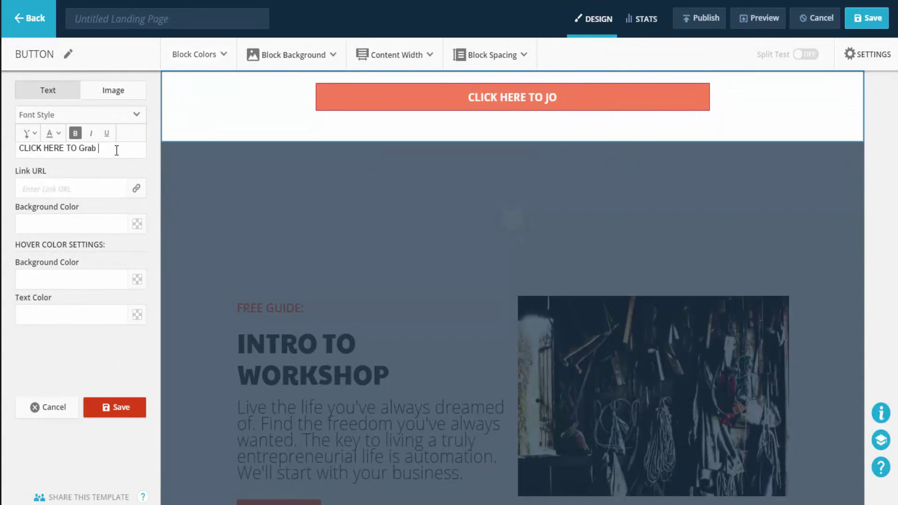
key("BackSpace")
key("BackSpace")
key("BackSpace")
type("RAB YOUR FREE E-BOOK")
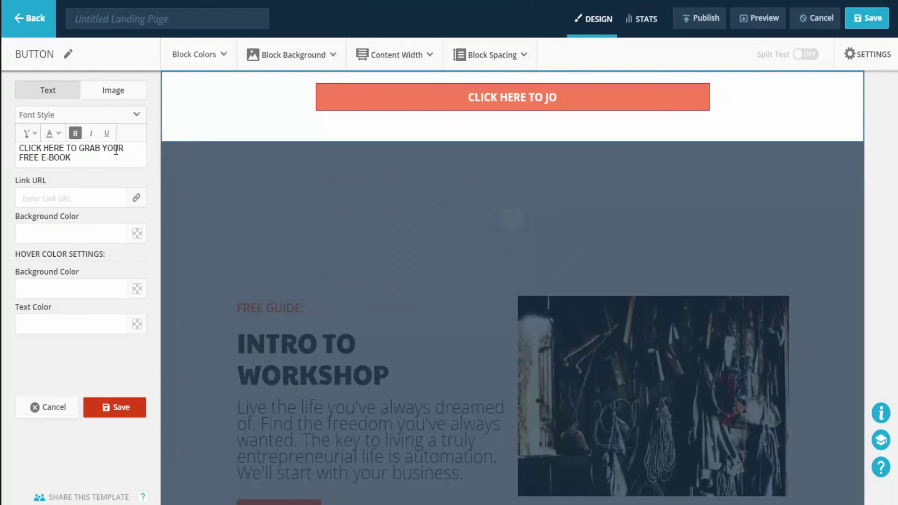
left_click(115, 148)
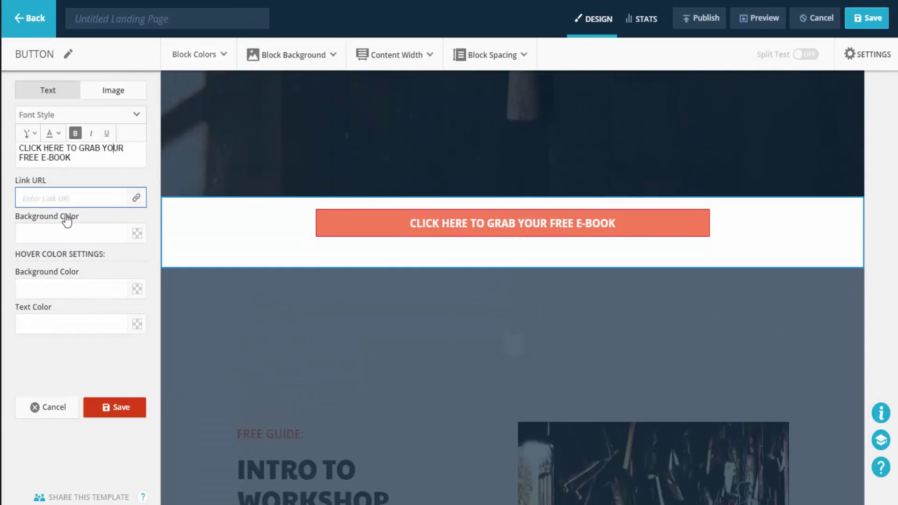
Link the button to the EBookTemplate form as an ONTRAform Lightbox and save the Button block
left_click(110, 202)
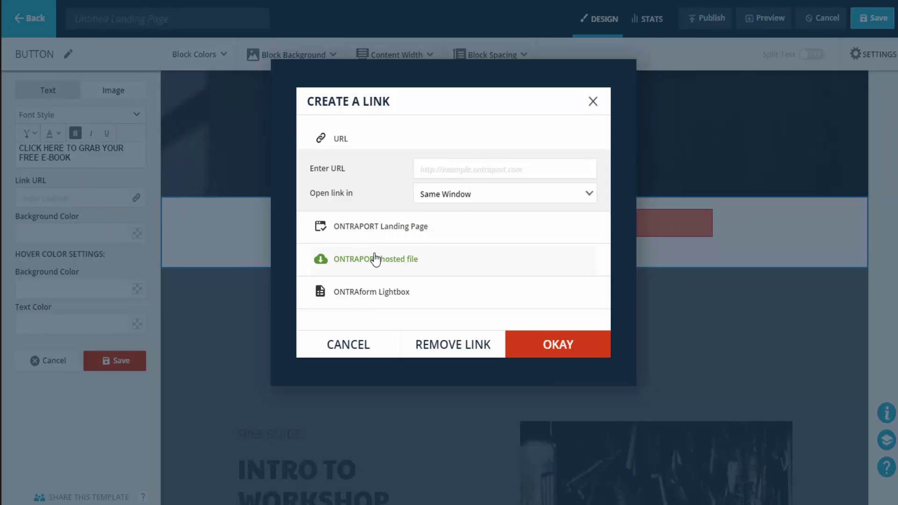
left_click(412, 247)
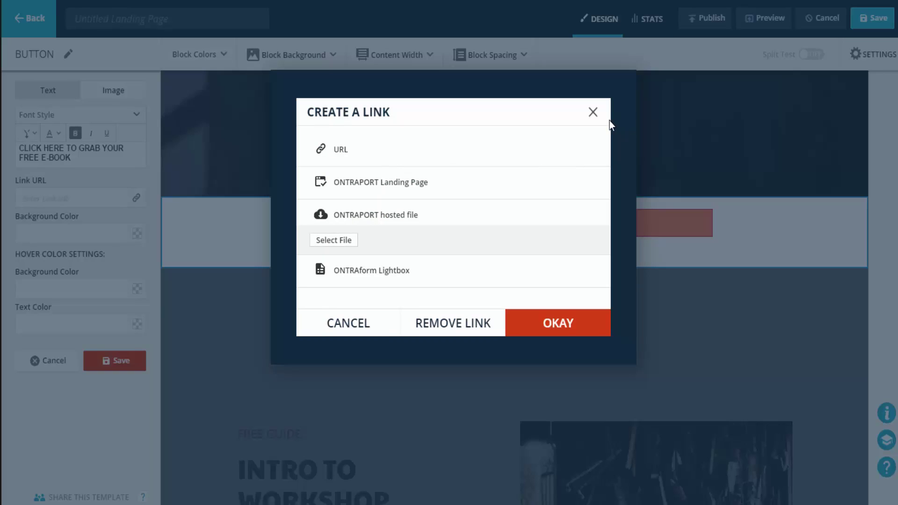
left_click(419, 266)
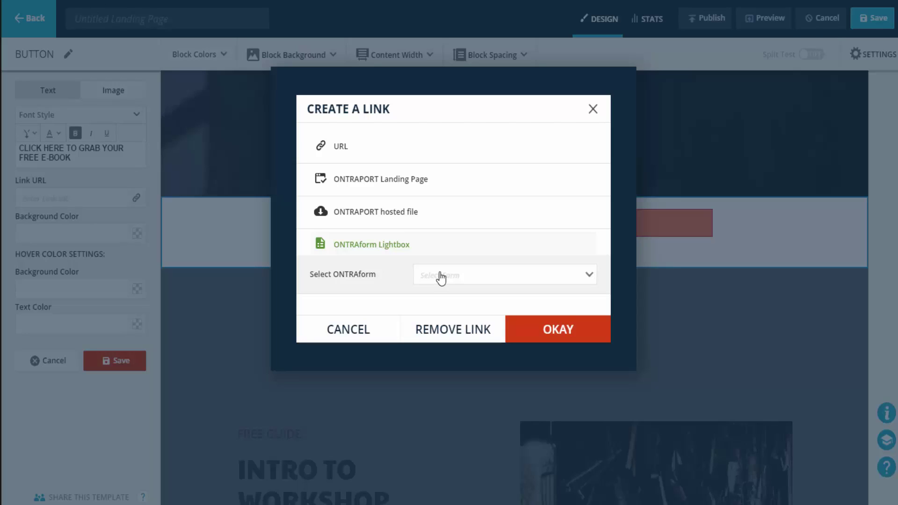
left_click(441, 277)
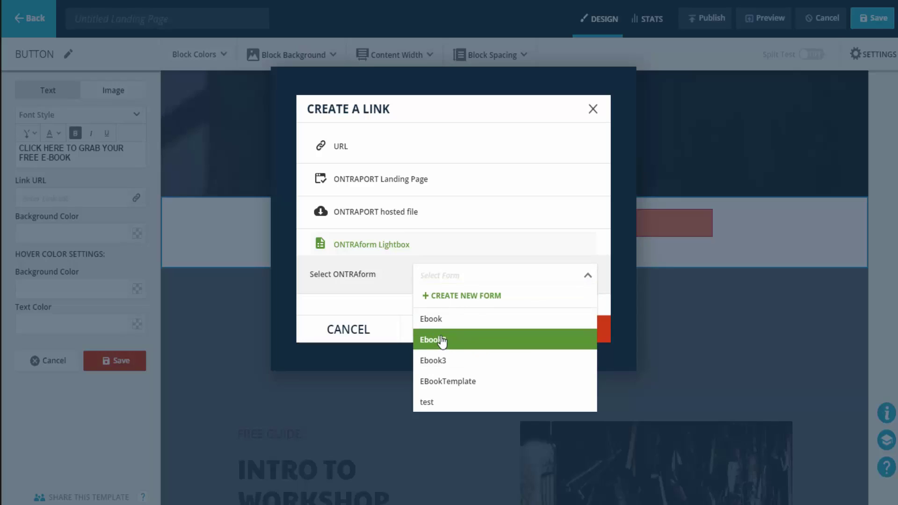
left_click(445, 380)
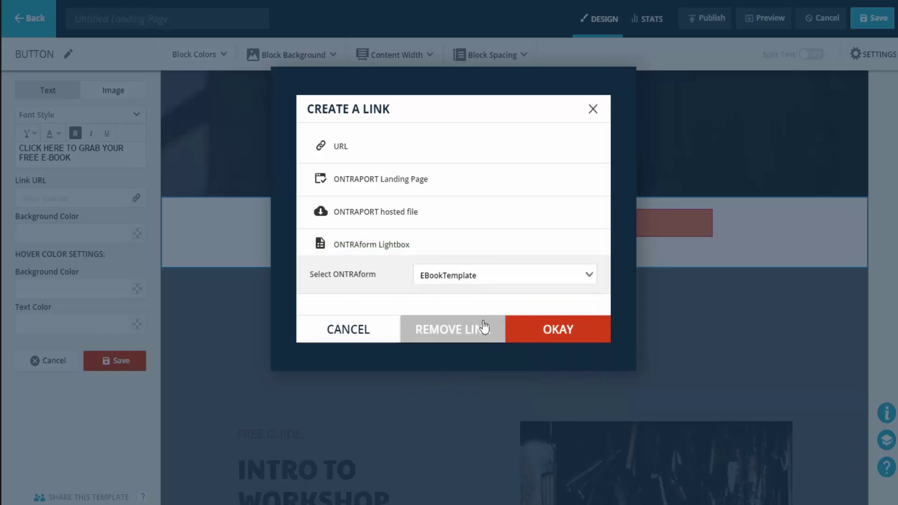
left_click(531, 331)
left_click(65, 241)
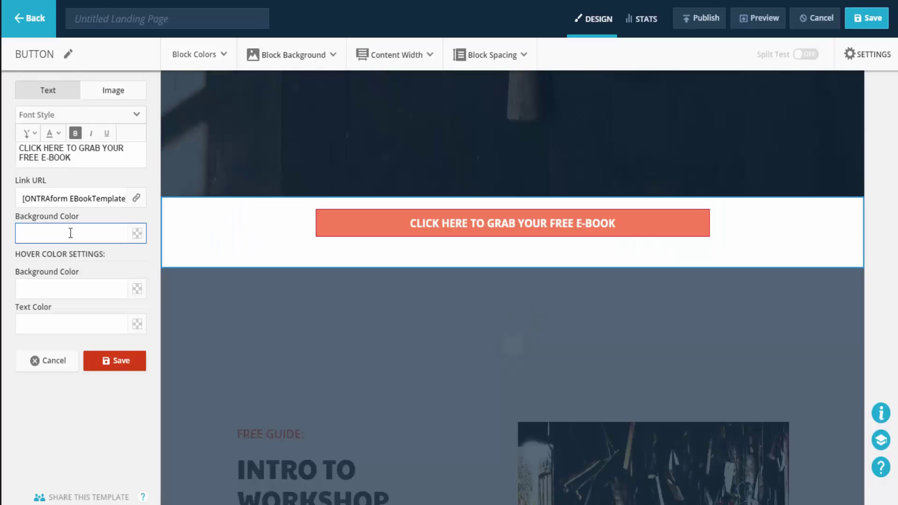
left_click(121, 361)
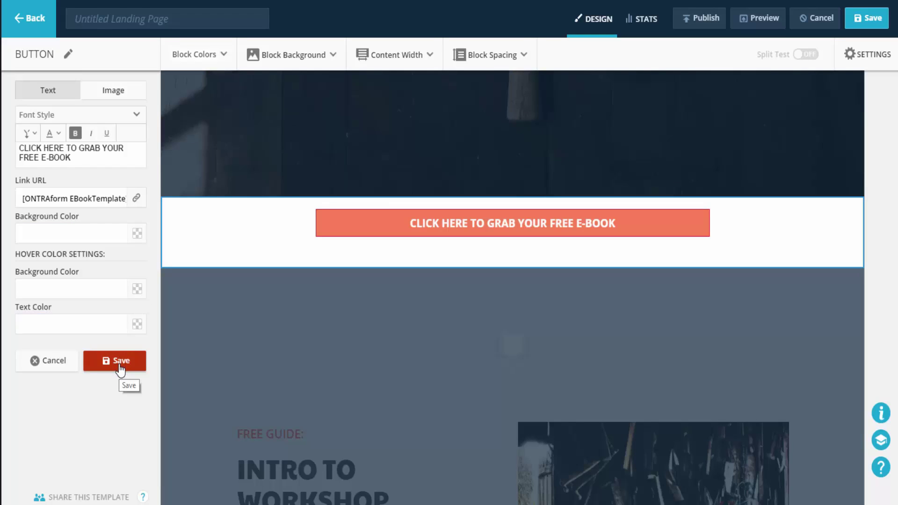
left_click(121, 370)
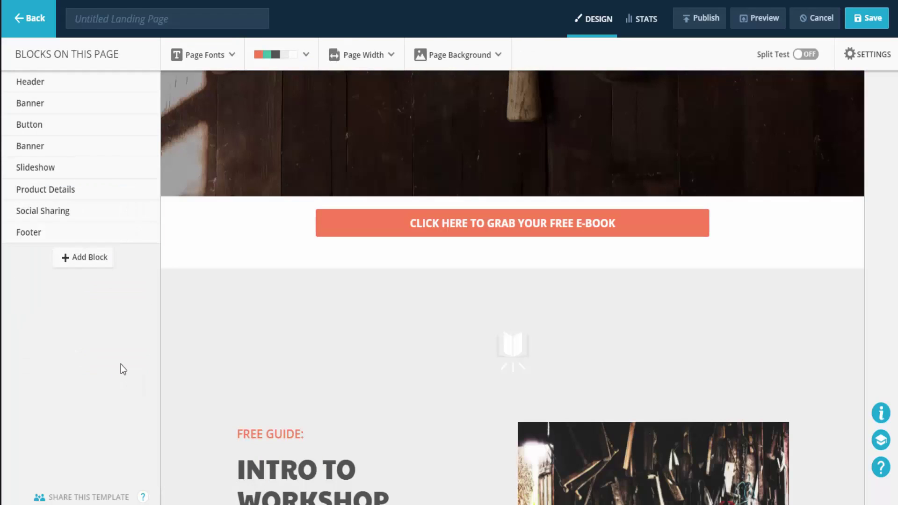
Add the Smart Form block with stacked First Name, Last Name and Email fields, and place it between the Button and second Banner blocks
left_click(98, 261)
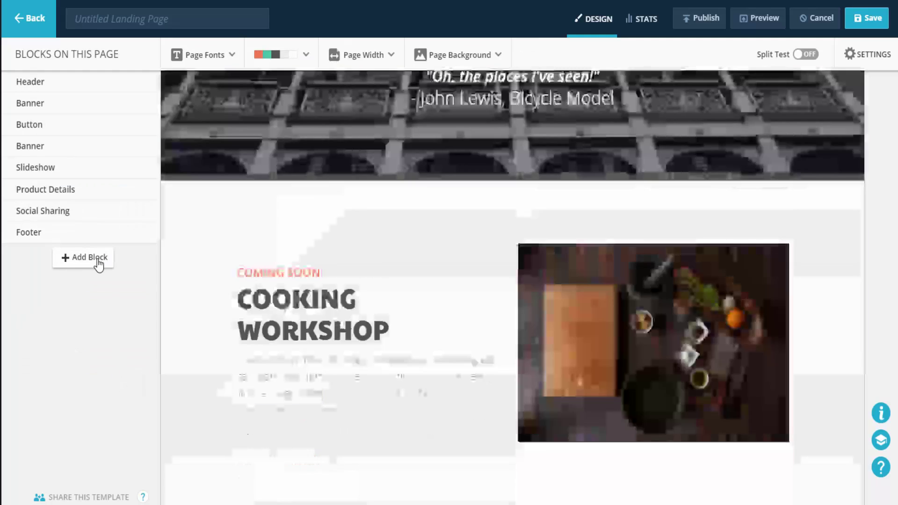
scroll(90, 377, "down", 3)
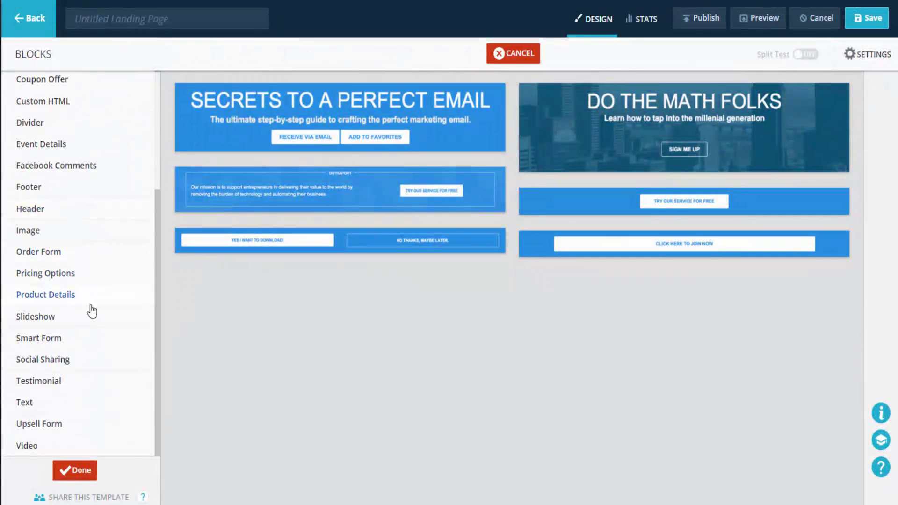
left_click(80, 337)
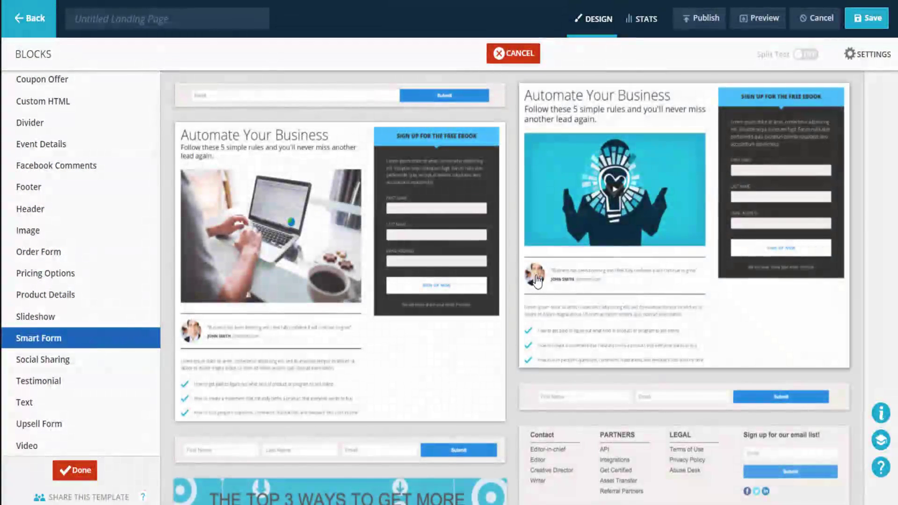
scroll(504, 305, "down", 8)
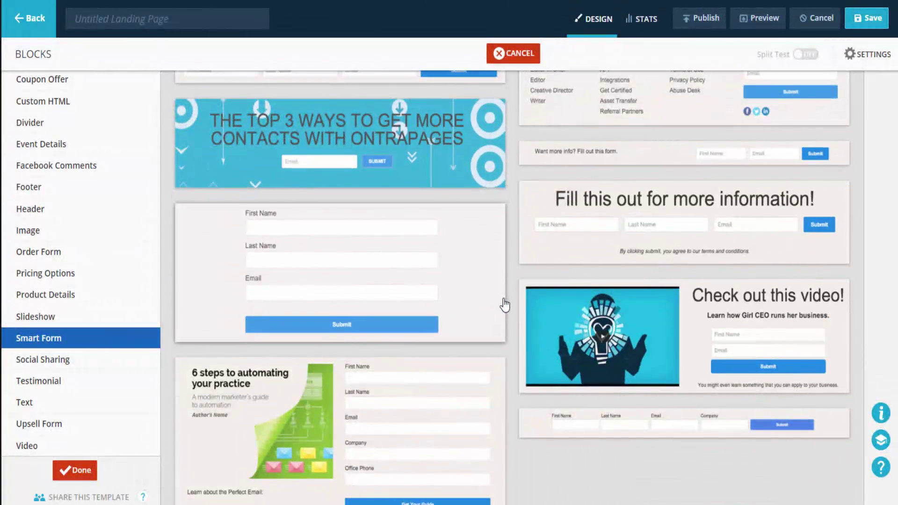
scroll(504, 304, "down", 2)
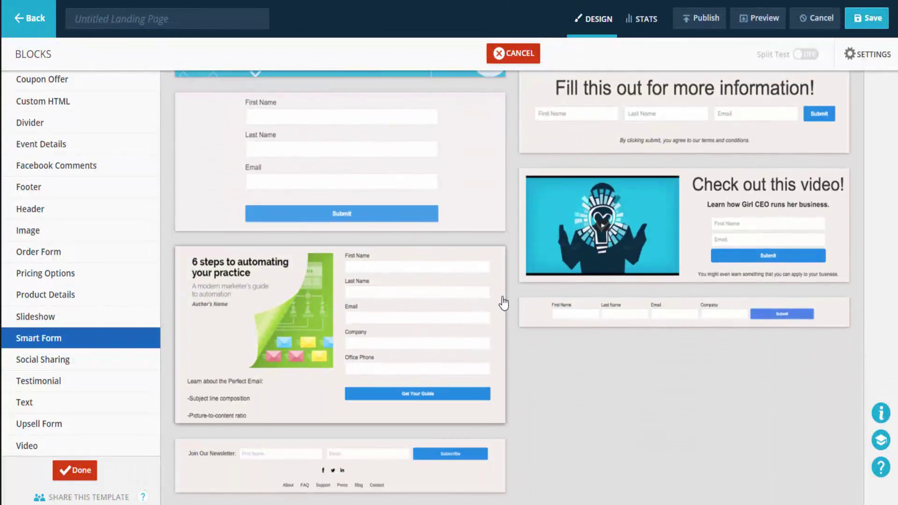
scroll(501, 276, "up", 7)
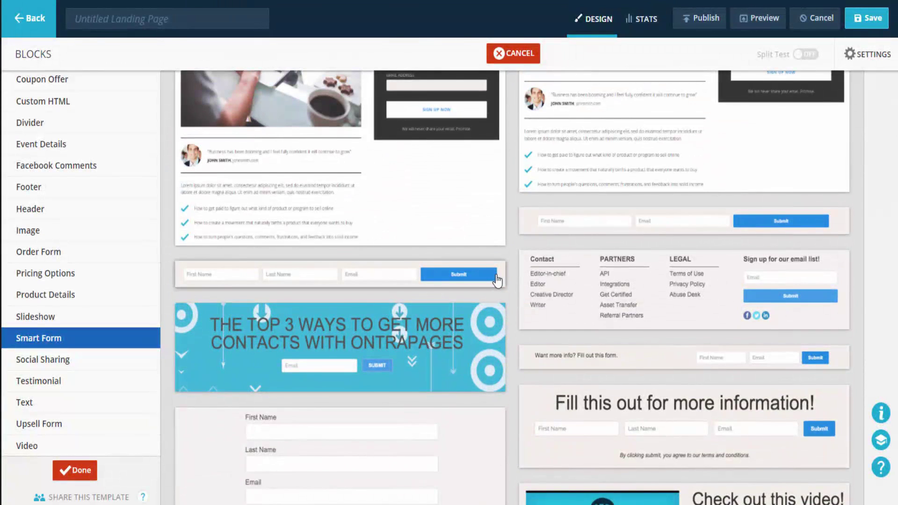
scroll(496, 276, "up", 4)
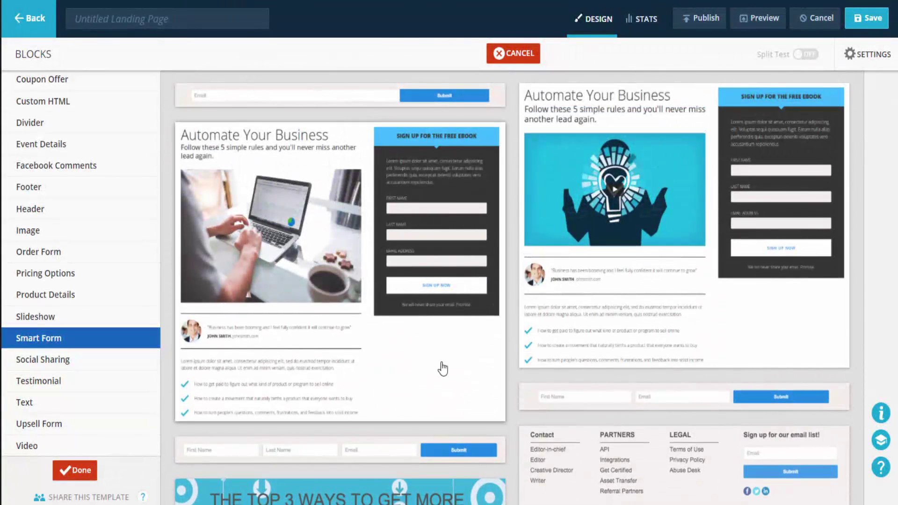
scroll(457, 380, "down", 3)
scroll(393, 369, "down", 4)
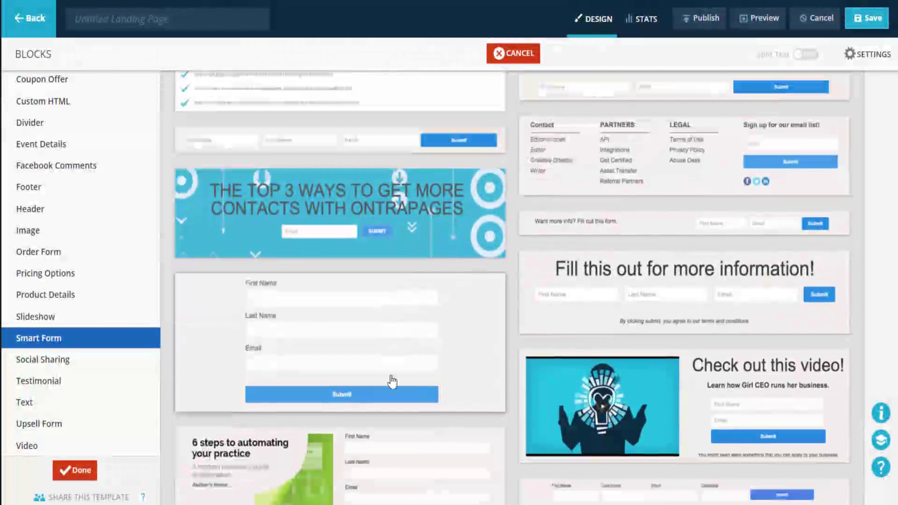
left_click(392, 382)
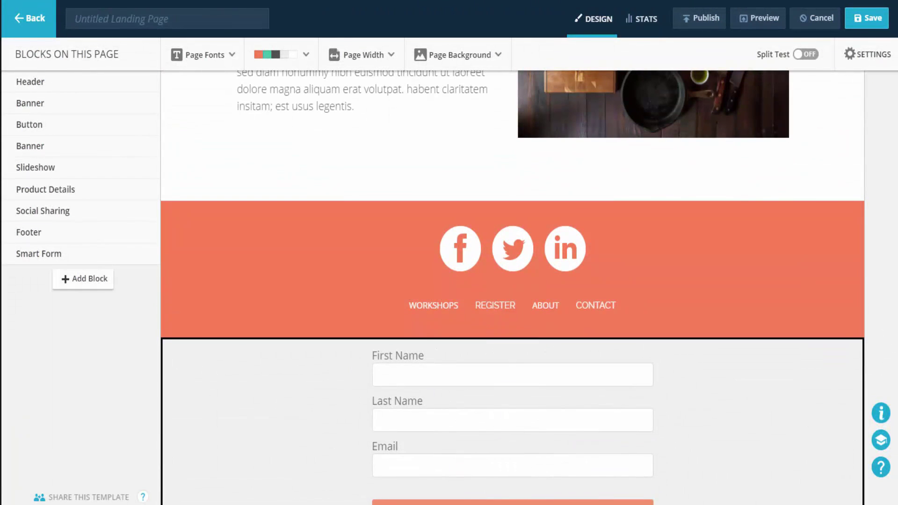
left_click_drag(8, 254, 16, 146)
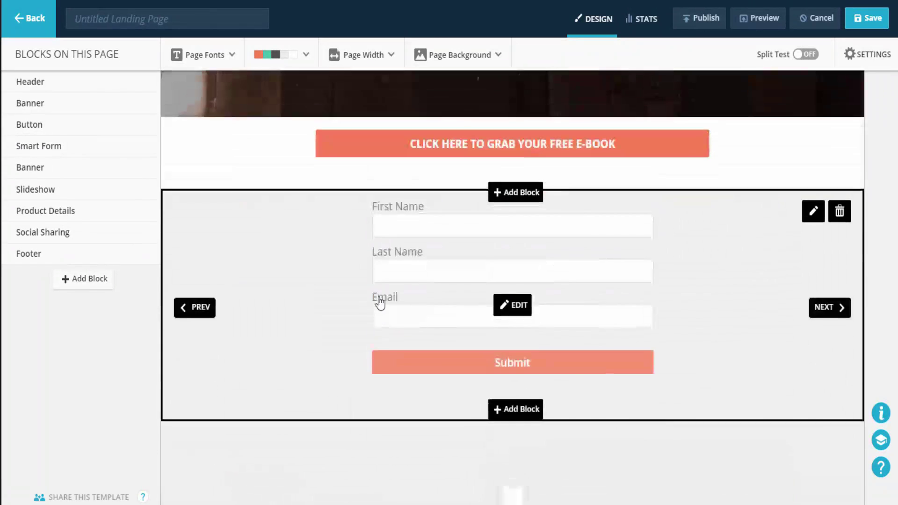
Delete the Email field from the new Smart Form block and finish editing its form fields
left_click(512, 307)
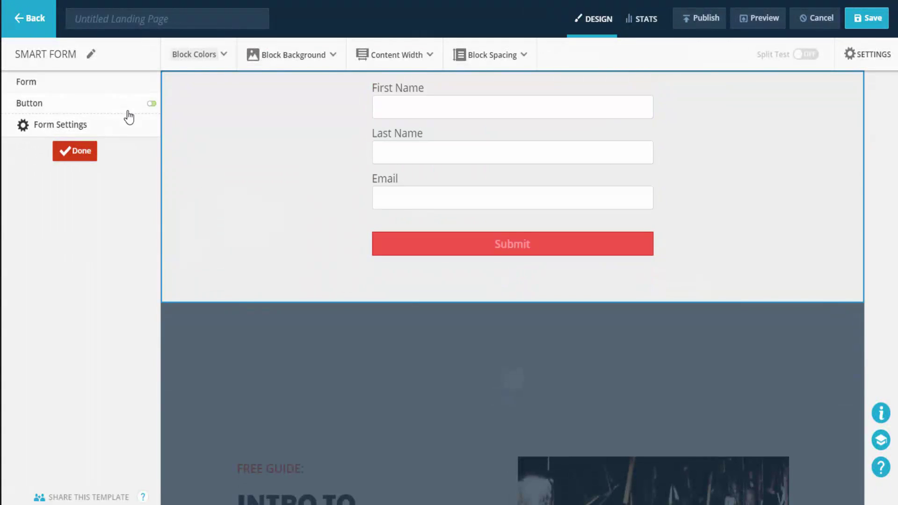
left_click(110, 85)
mouse_move(513, 196)
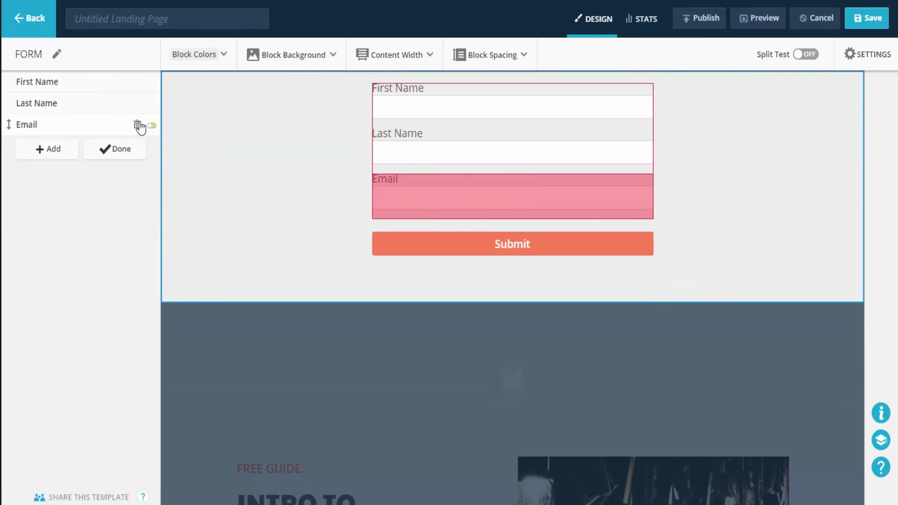
left_click(137, 126)
left_click(490, 256)
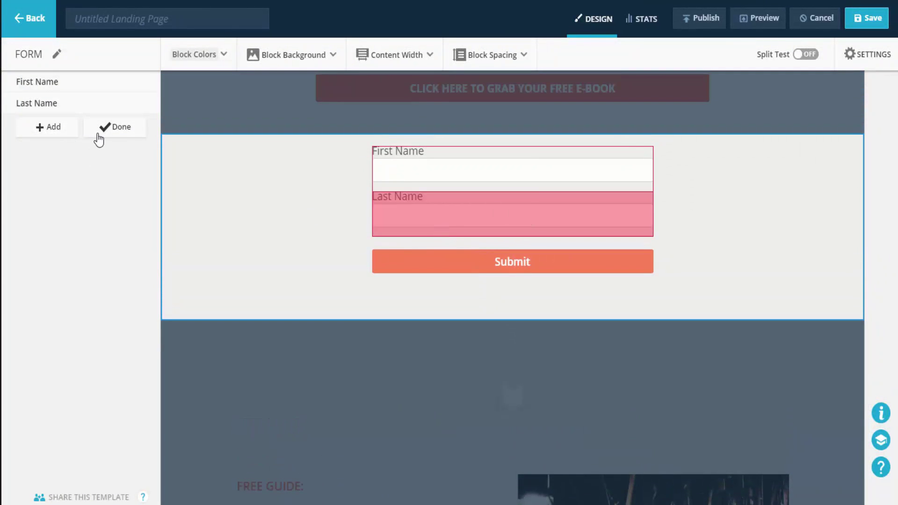
left_click(99, 136)
Set the Smart Form's single opt-in destination to Pop ONTRAform Lightbox and create a new ONTRAform named "testing" for it
left_click(72, 125)
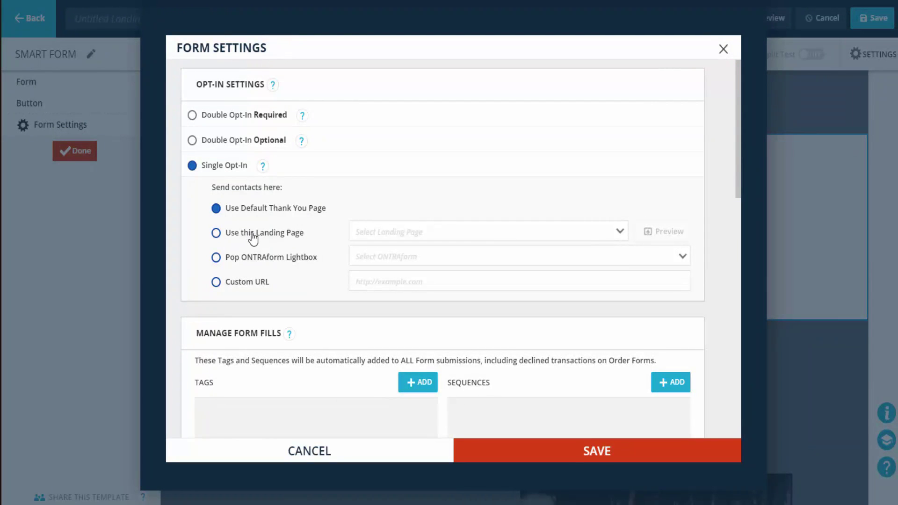
left_click(264, 265)
left_click(386, 257)
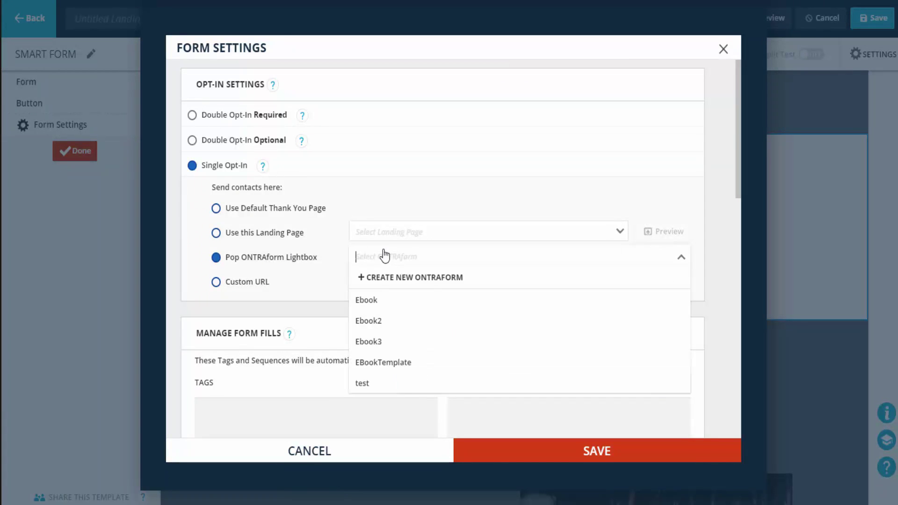
left_click(429, 291)
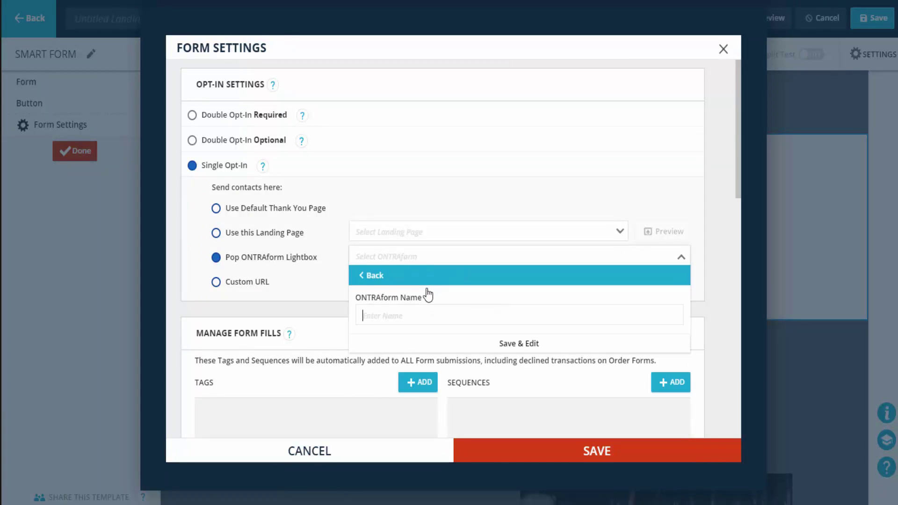
type("test")
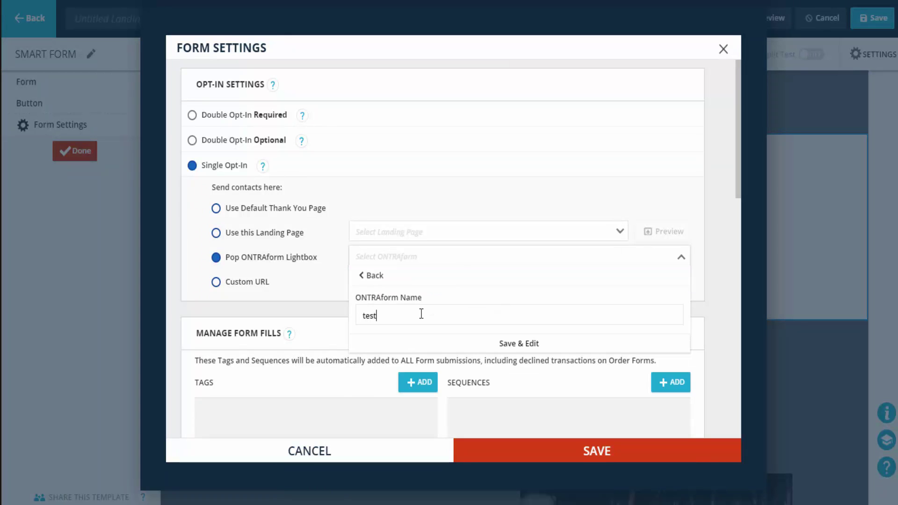
type("ubng")
key("Return")
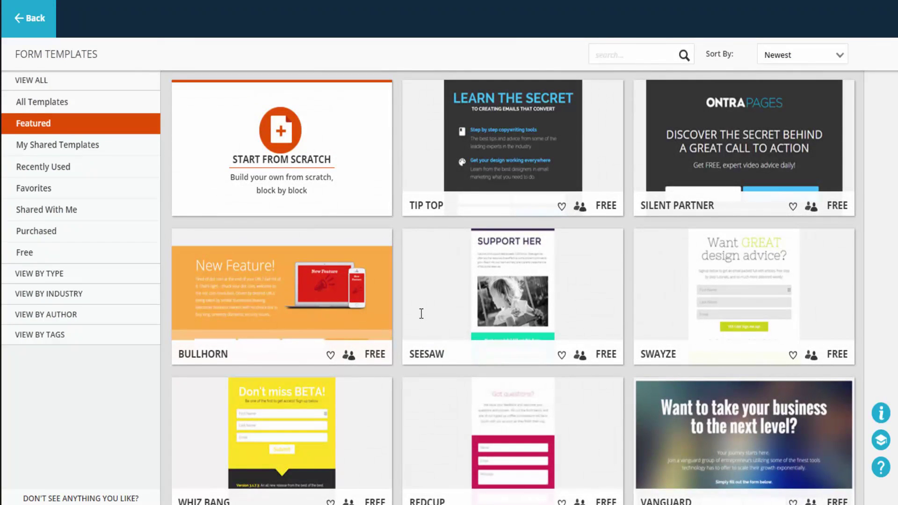
Choose the free Whiz Bang template for the new ONTRAform from the featured form templates
scroll(420, 314, "down", 3)
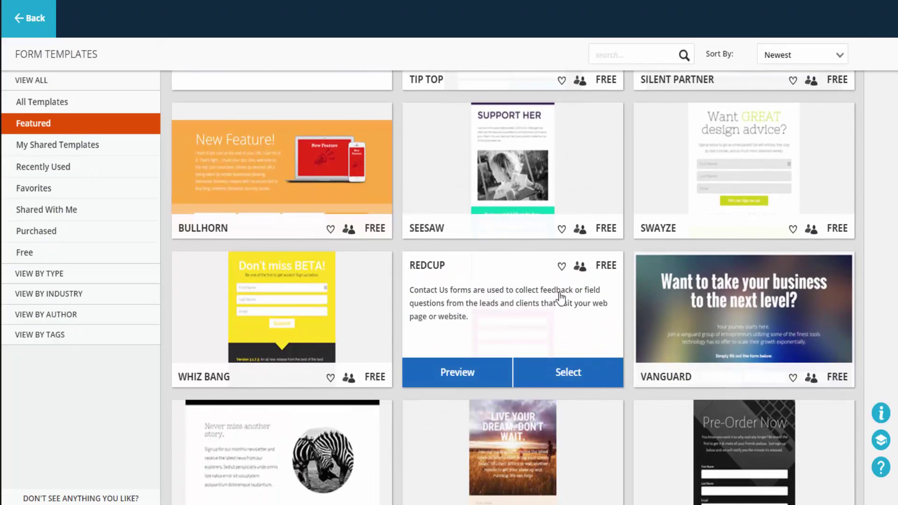
scroll(561, 297, "down", 3)
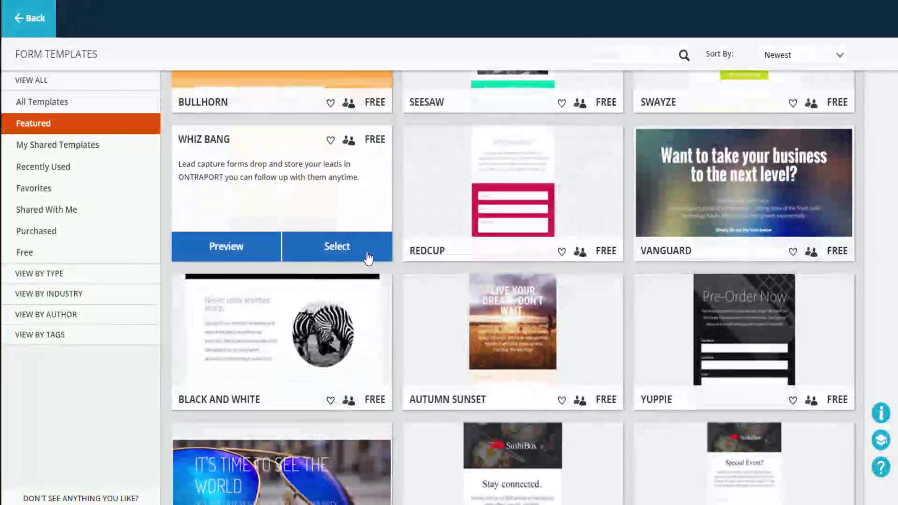
left_click(368, 257)
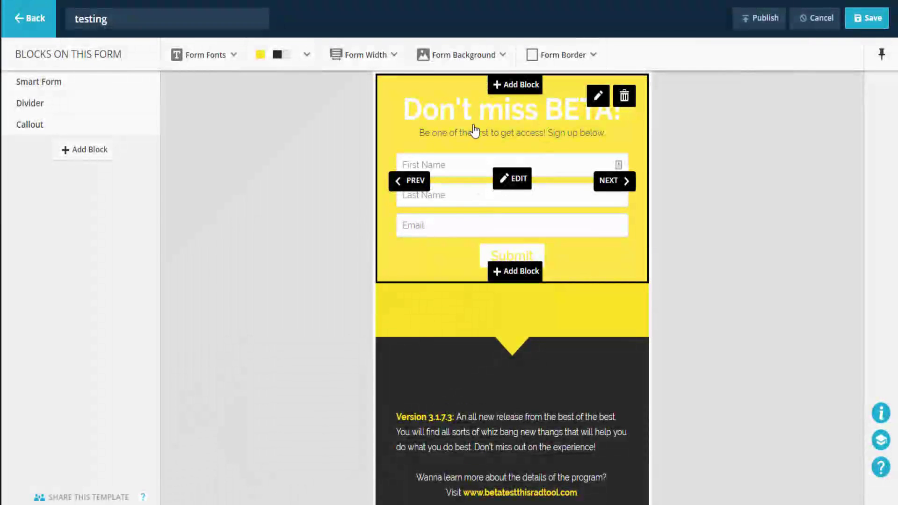
Delete the First Name and Last Name fields from the template's Smart Form block
left_click(512, 180)
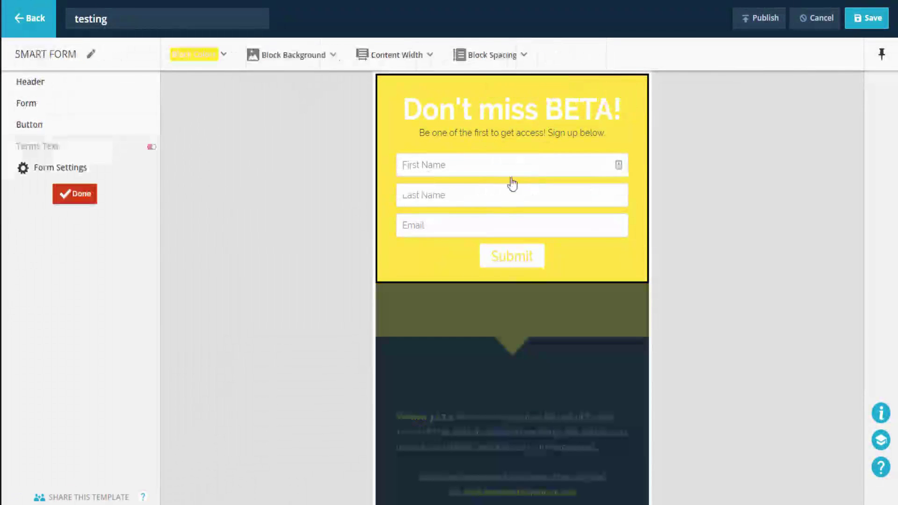
left_click(506, 183)
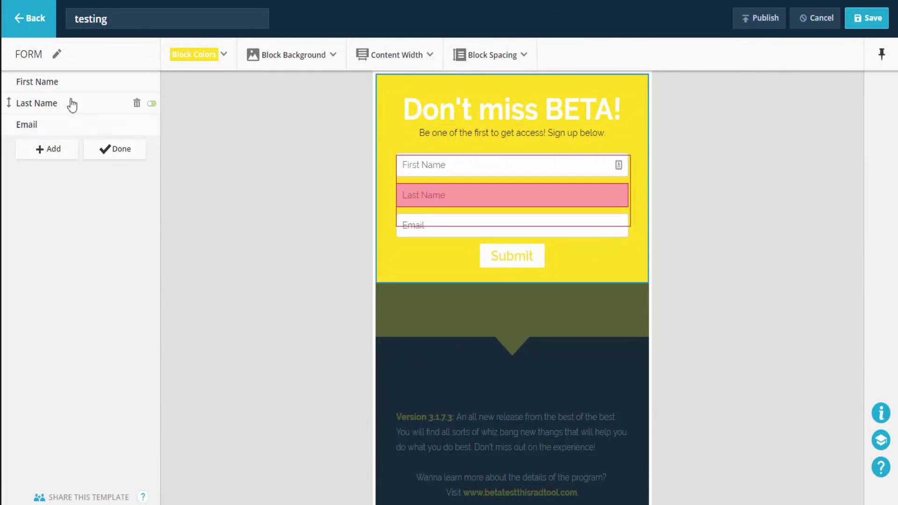
left_click(140, 82)
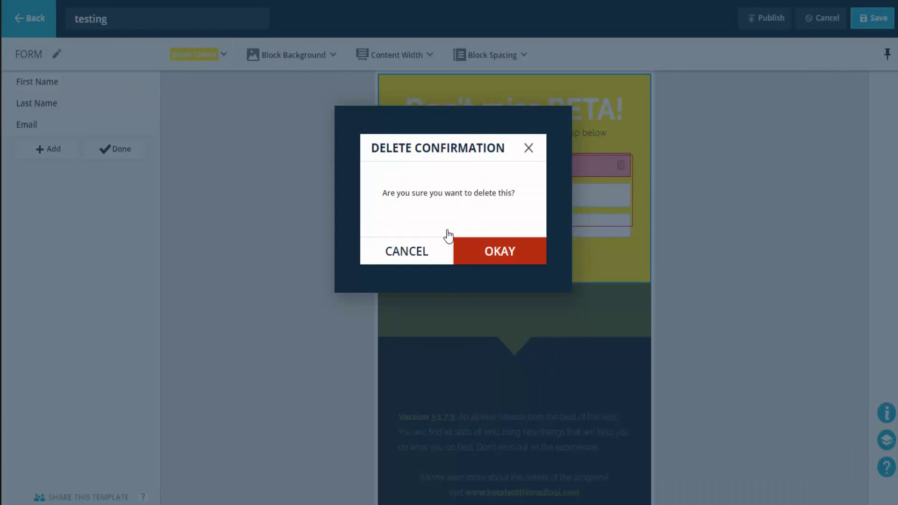
left_click(465, 247)
left_click(142, 88)
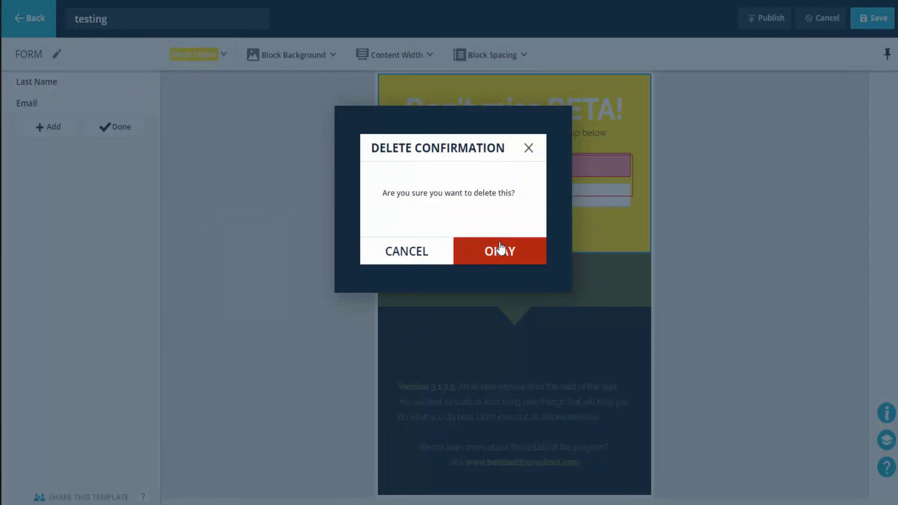
left_click(500, 251)
Replace the Smart Form header text with "Enter your E-mail to get your free E-Book" and save it
left_click(516, 109)
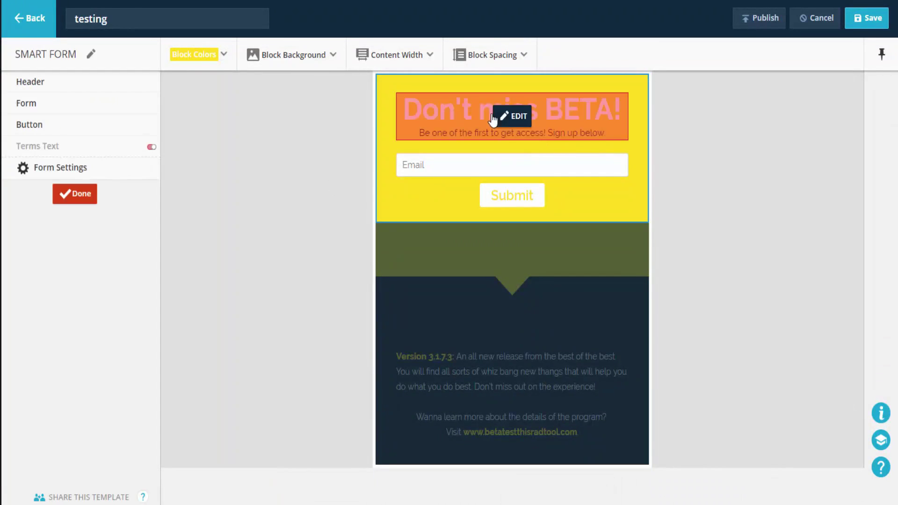
left_click(508, 116)
type("Ent")
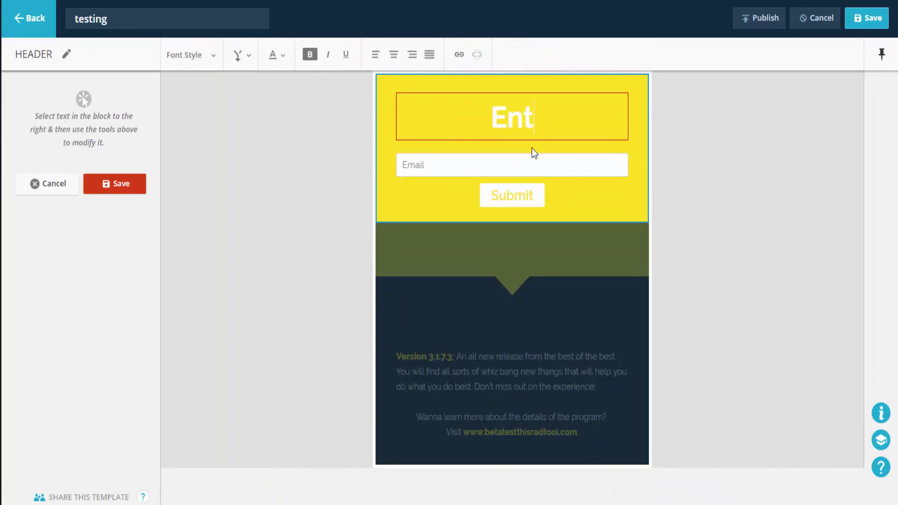
type("er your E-mail")
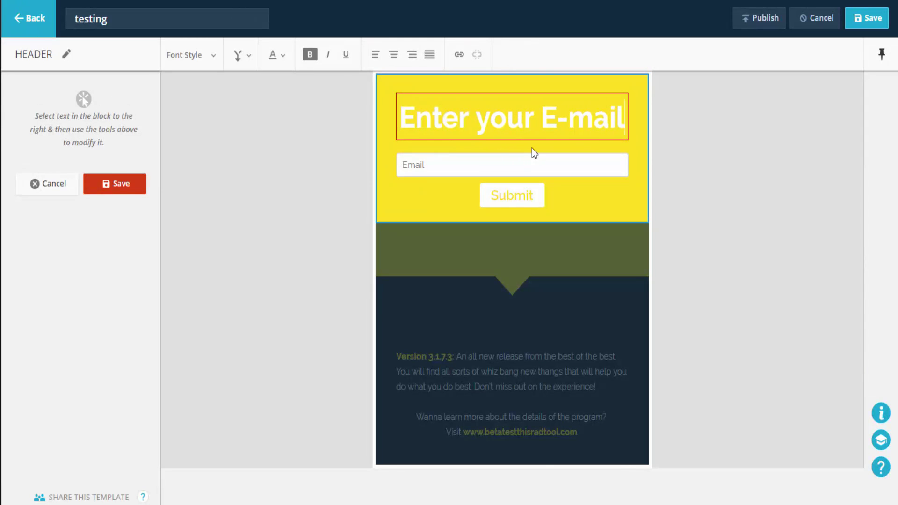
type(" to get your fr")
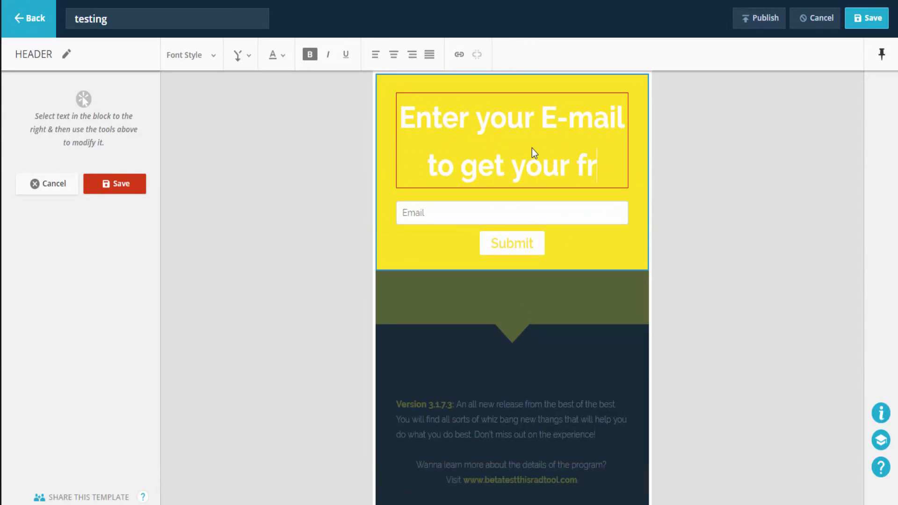
type("ee E-Book")
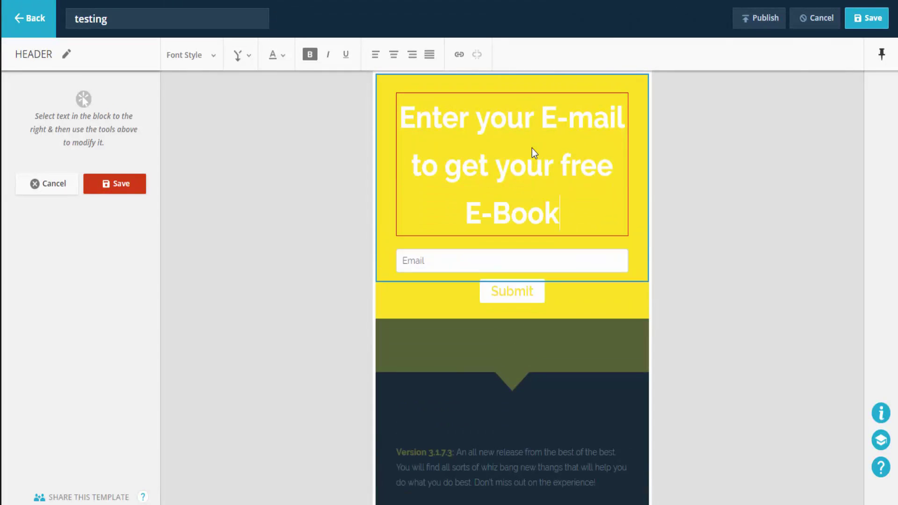
left_click(122, 188)
Set the Smart Form block's color to Three, finish editing the block and save the testing form
left_click(224, 54)
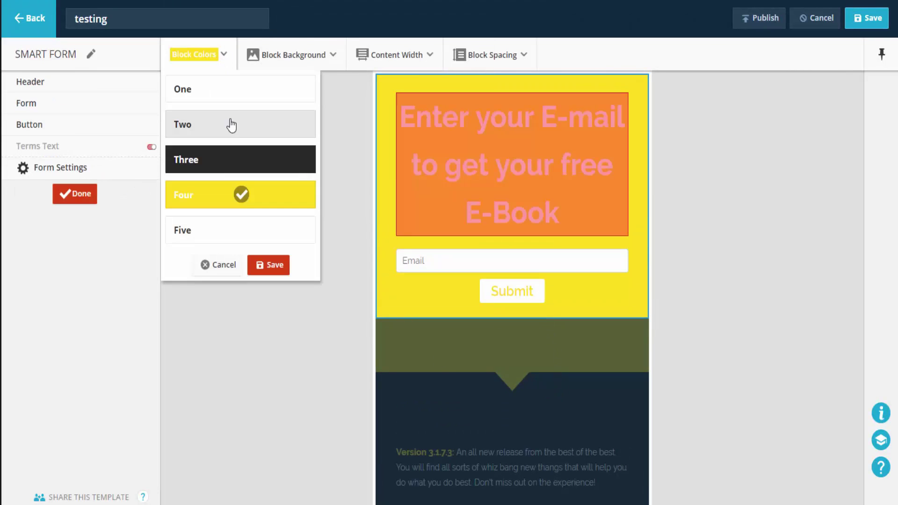
left_click(231, 162)
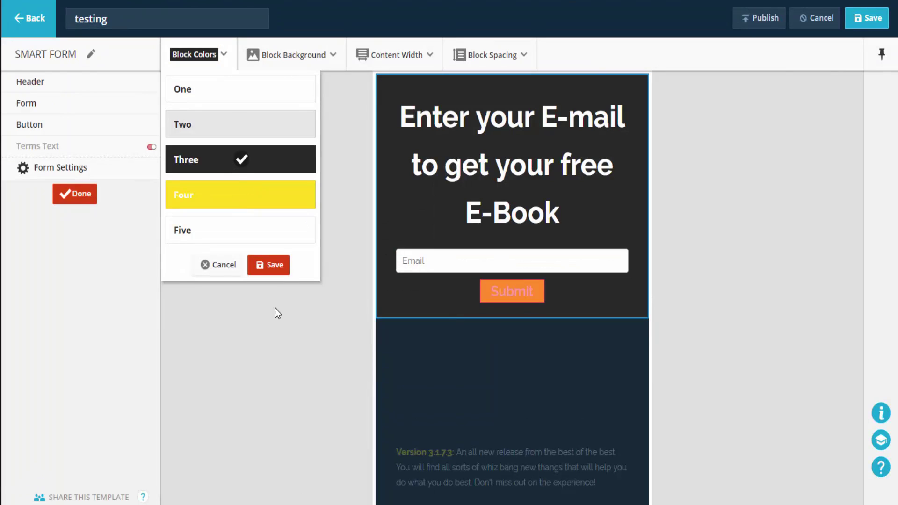
left_click(252, 264)
left_click(80, 196)
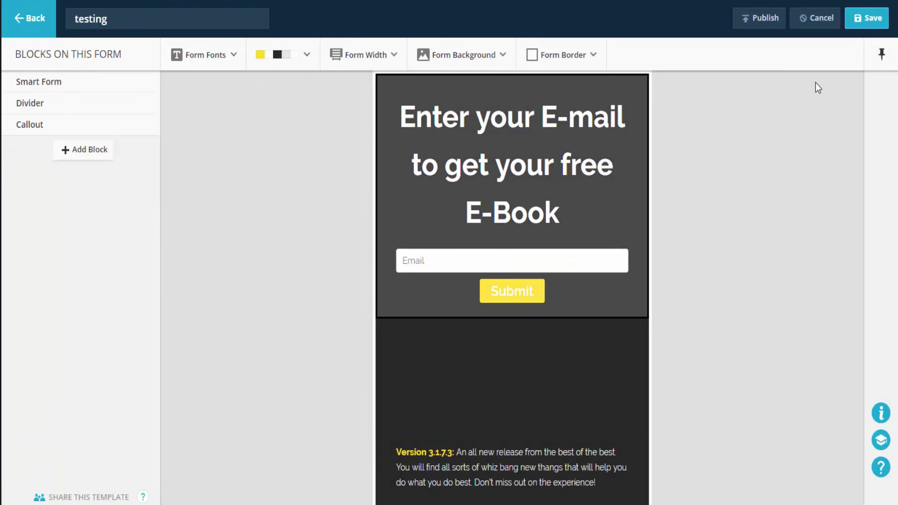
left_click(868, 19)
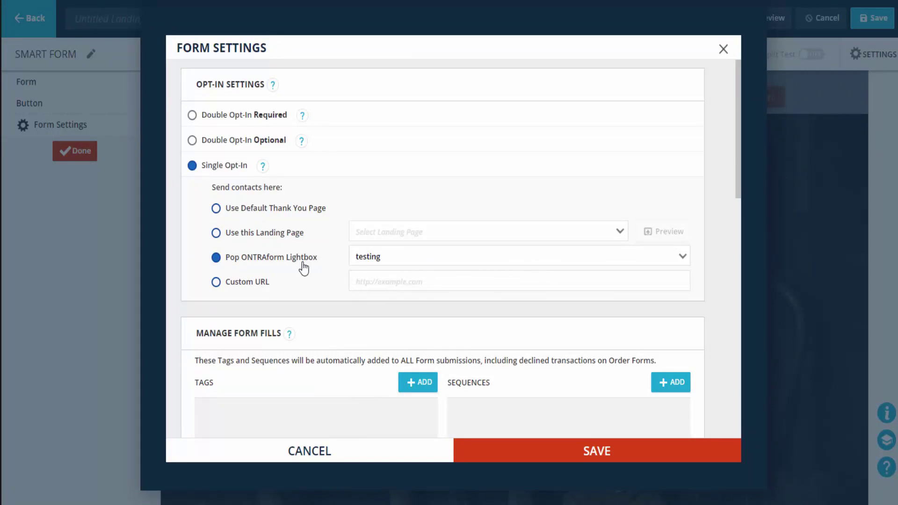
Save the Smart Form's settings with single opt-in contacts sent to the testing ONTRAform lightbox, and finish editing the block
scroll(560, 416, "down", 2)
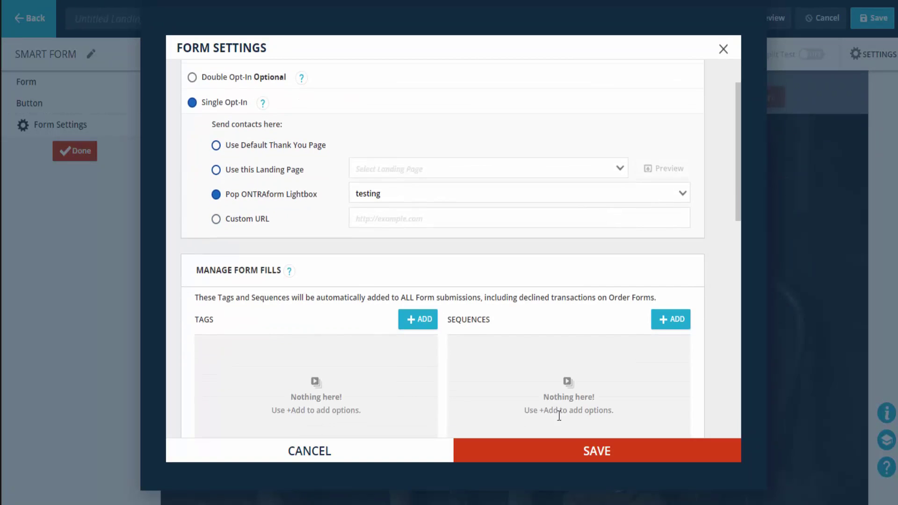
left_click(568, 458)
left_click(78, 157)
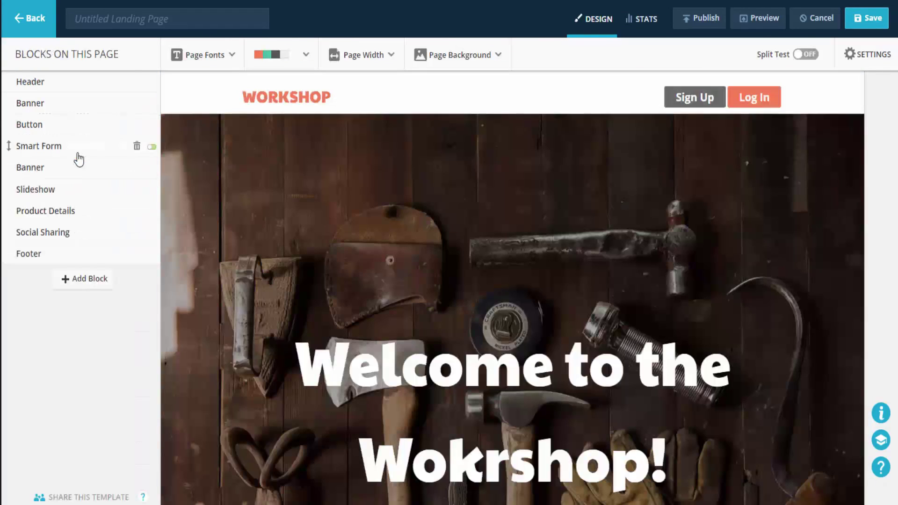
Enable popping a lightbox on user scroll or time on page in the landing page's settings
scroll(374, 311, "down", 5)
scroll(377, 318, "down", 10)
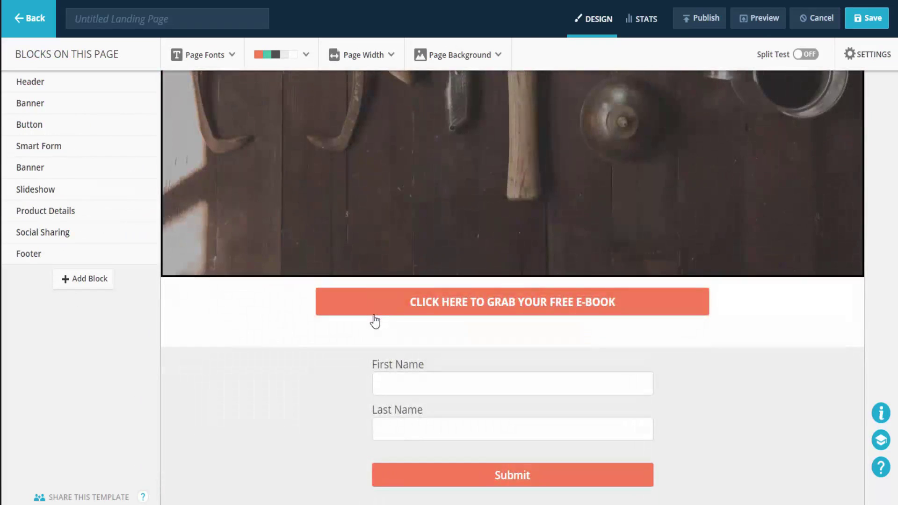
scroll(372, 322, "up", 3)
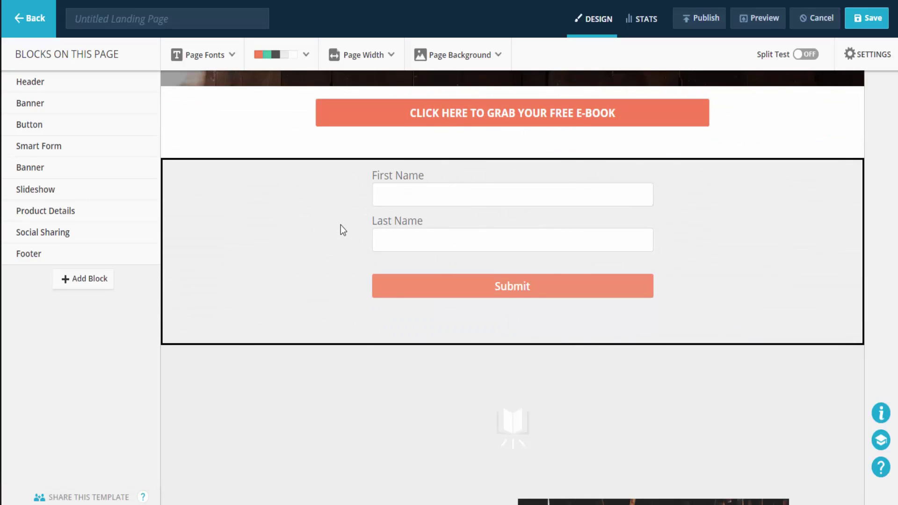
scroll(669, 236, "up", 8)
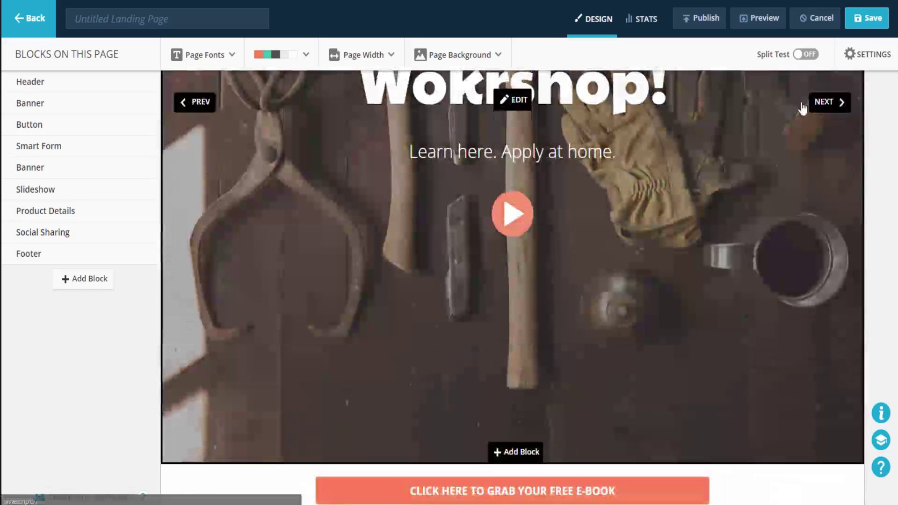
left_click(867, 54)
scroll(482, 294, "up", 4)
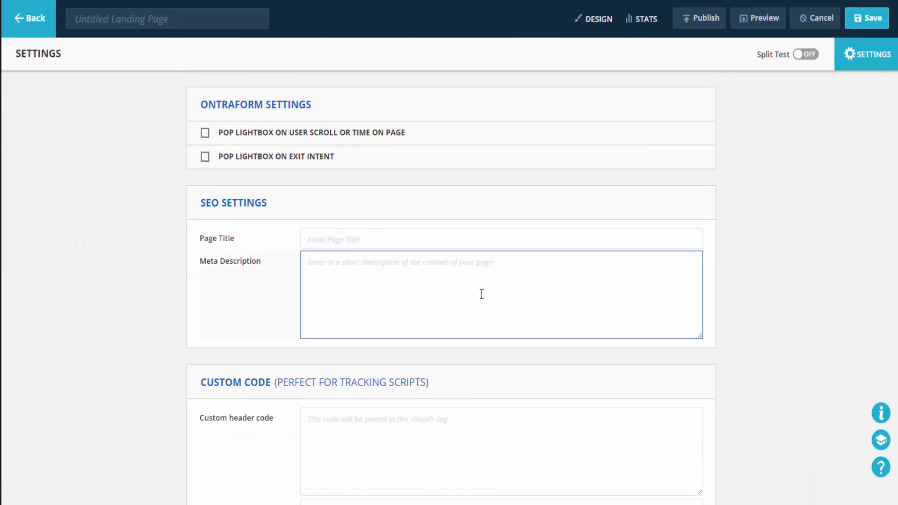
left_click(352, 140)
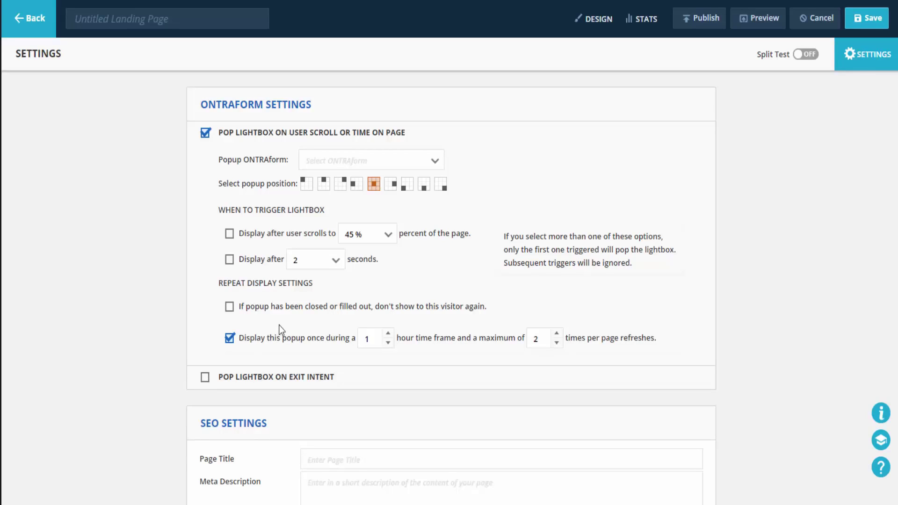
Set the lightbox to display after 2 seconds and choose testing as the popup ONTRAform
left_click(229, 260)
left_click(374, 341)
left_click(454, 342)
left_click(873, 27)
left_click(338, 162)
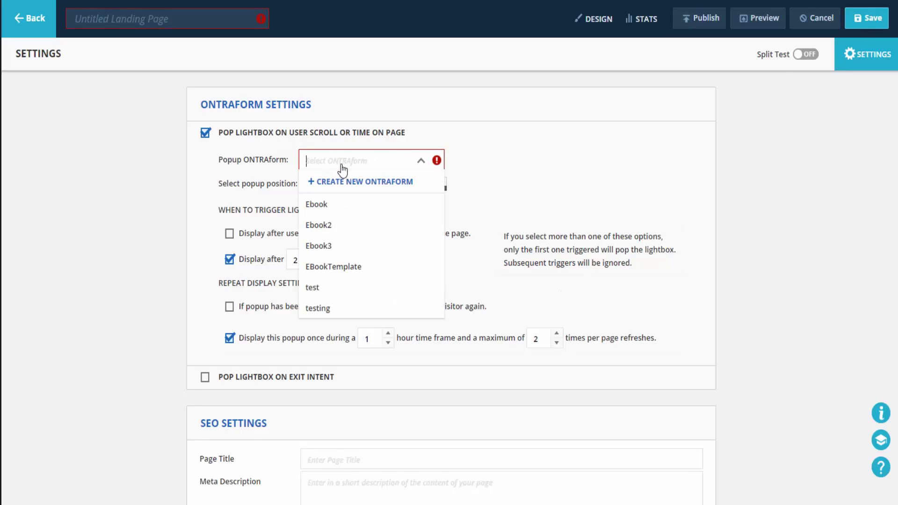
left_click(347, 308)
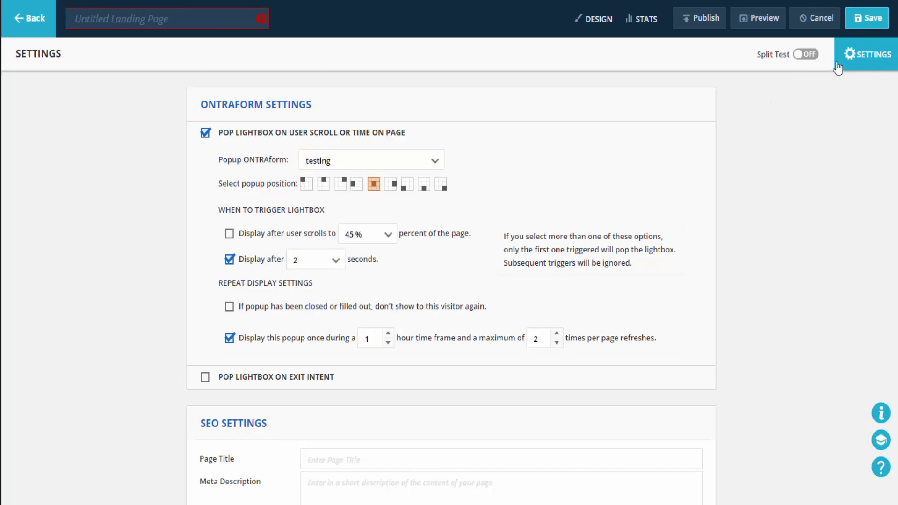
Return to the page design and name the landing page testingabc
left_click(869, 61)
scroll(749, 187, "down", 5)
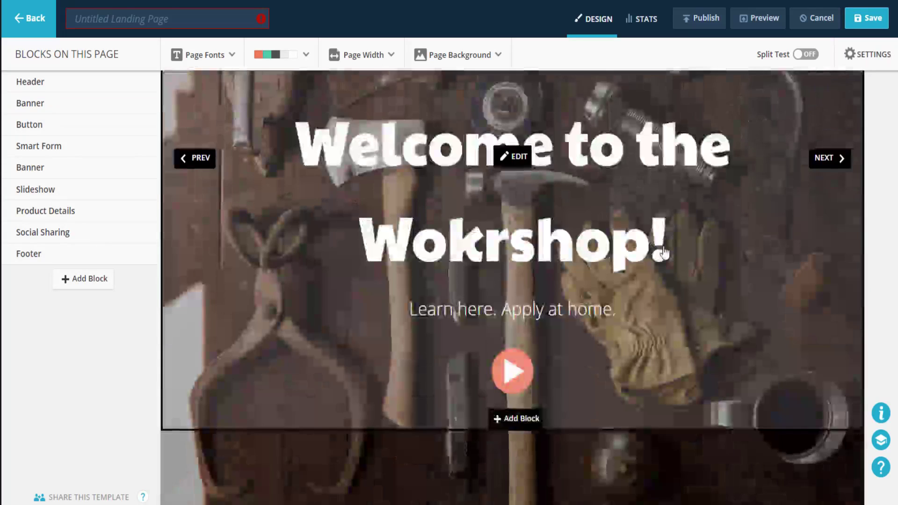
scroll(655, 257, "down", 4)
scroll(652, 262, "down", 5)
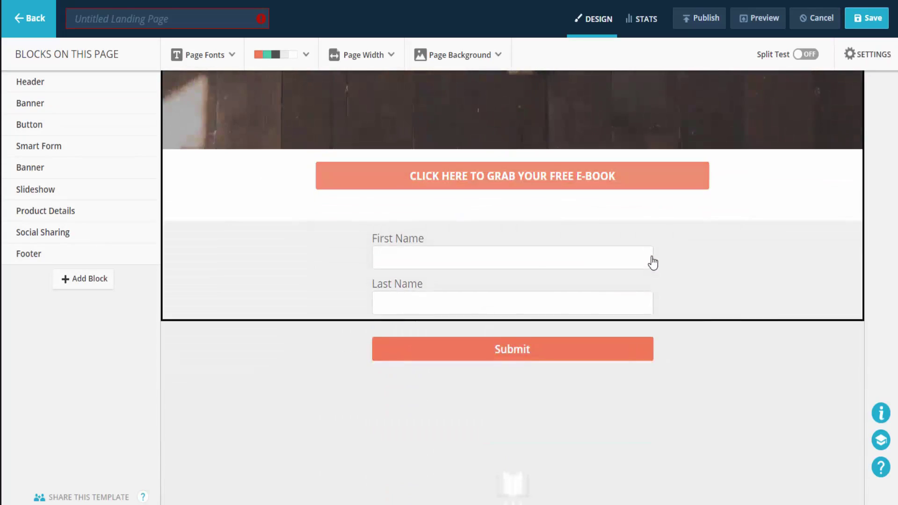
scroll(652, 261, "up", 8)
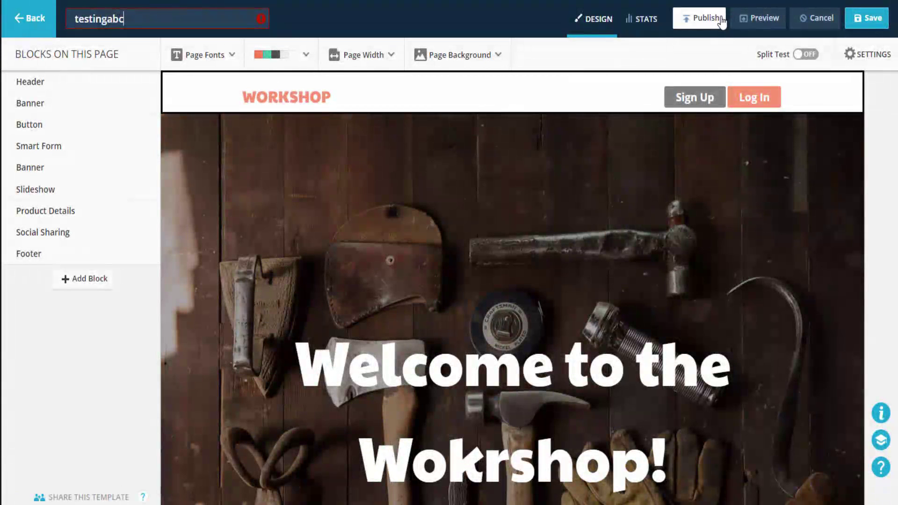
Publish the page on ONTRAPORT's own domain with the subdomain tesingabc and the domain .pages.ontraport.net
left_click(723, 21)
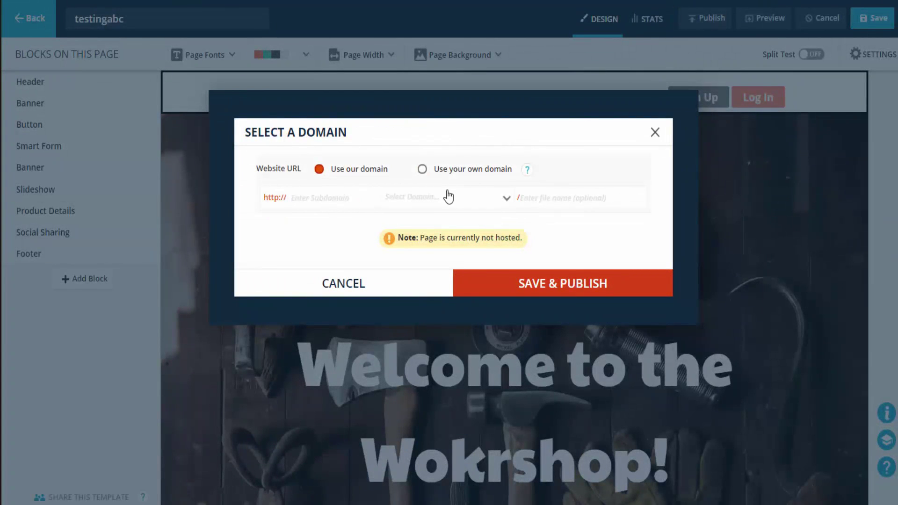
left_click(342, 198)
type("tesingabc")
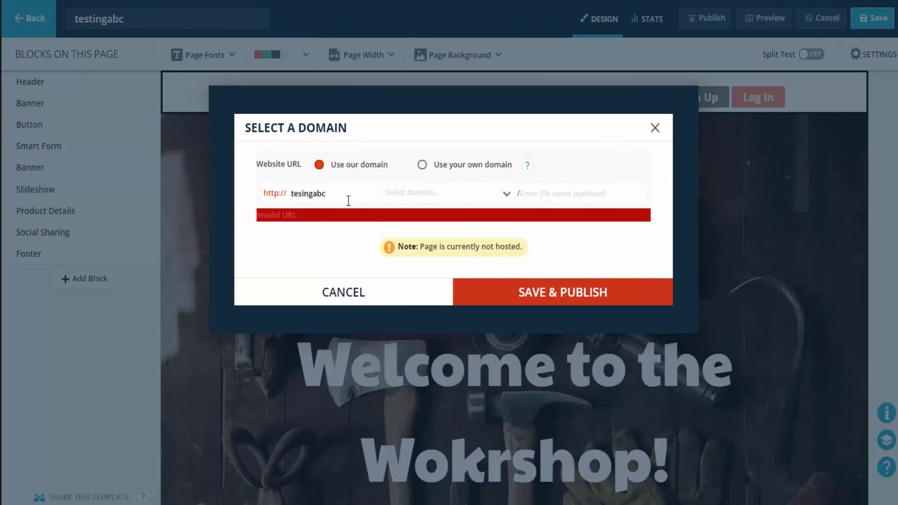
left_click(454, 196)
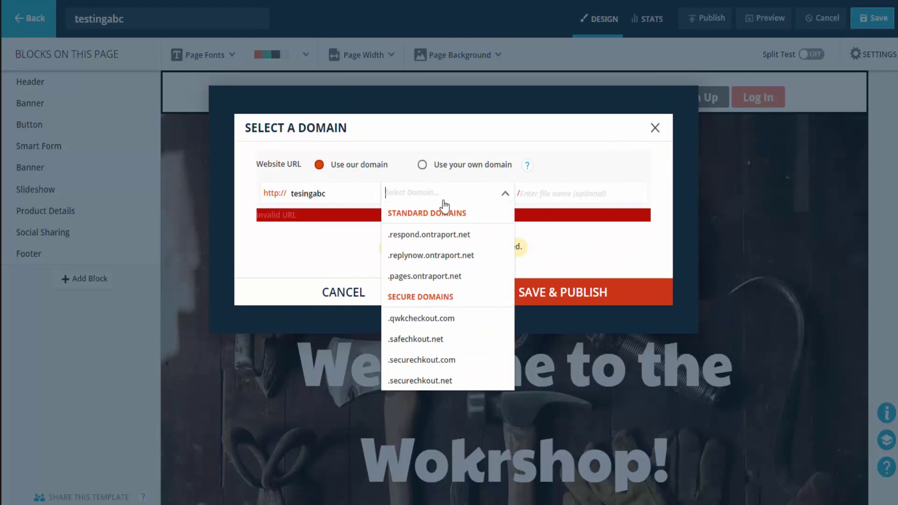
left_click(446, 279)
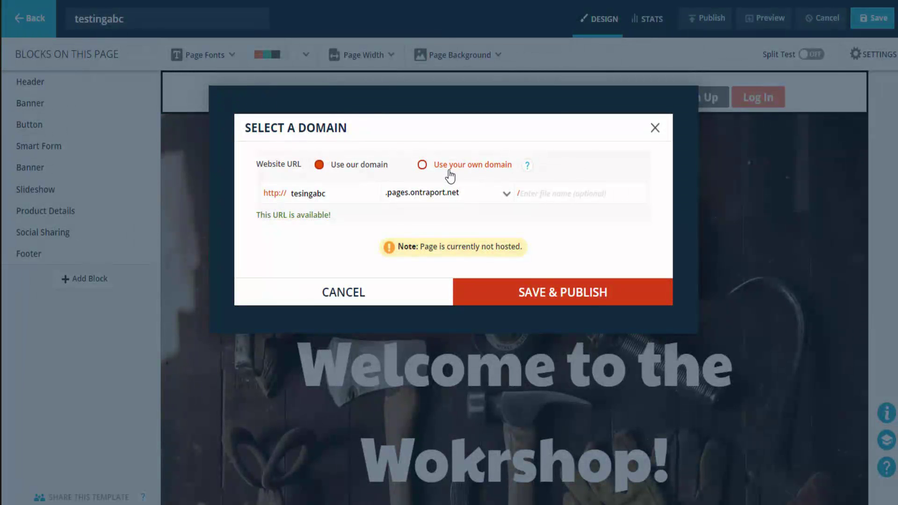
left_click(500, 286)
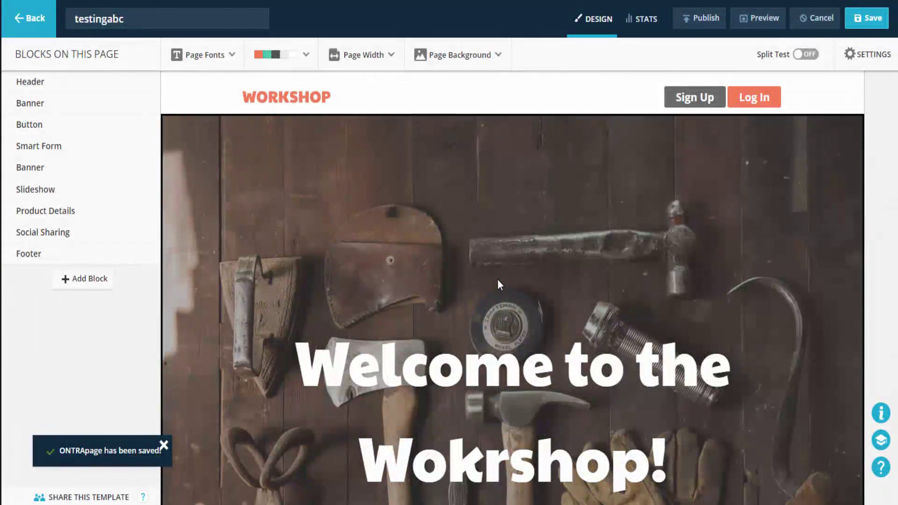
On the published page, dismiss the timed lightbox, and test the free e-book button by opening and closing its lightbox
mouse_move(466, 223)
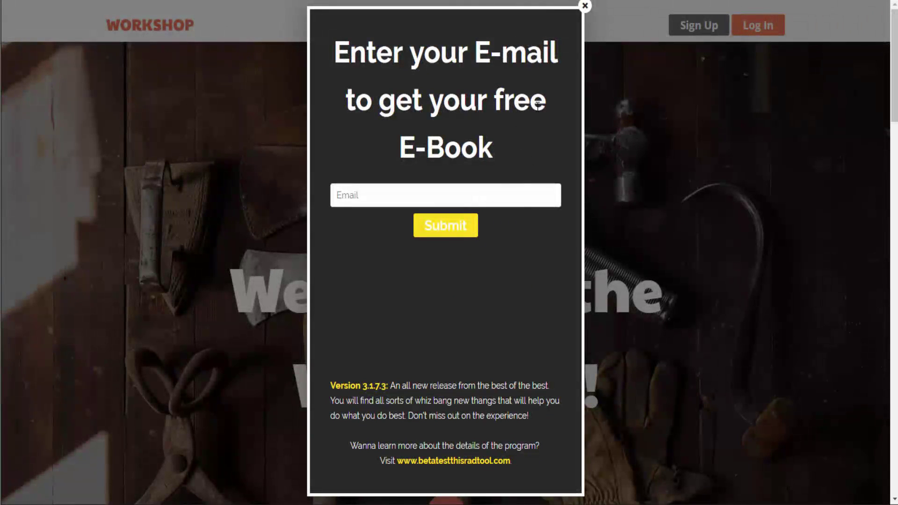
left_click(589, 13)
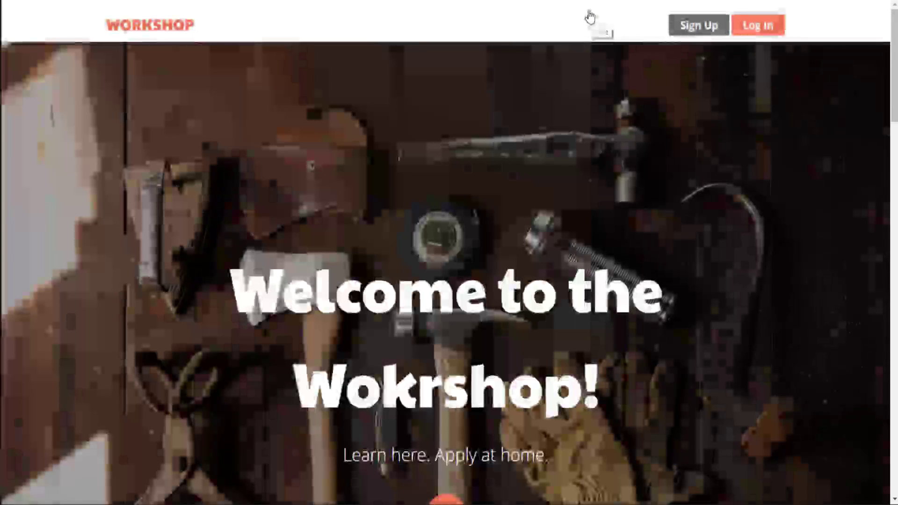
scroll(506, 215, "down", 5)
scroll(504, 224, "down", 8)
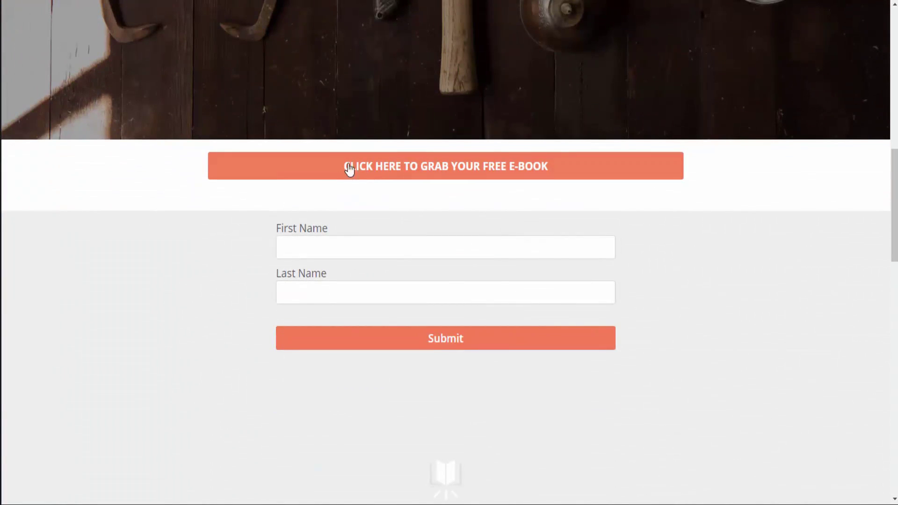
left_click(444, 169)
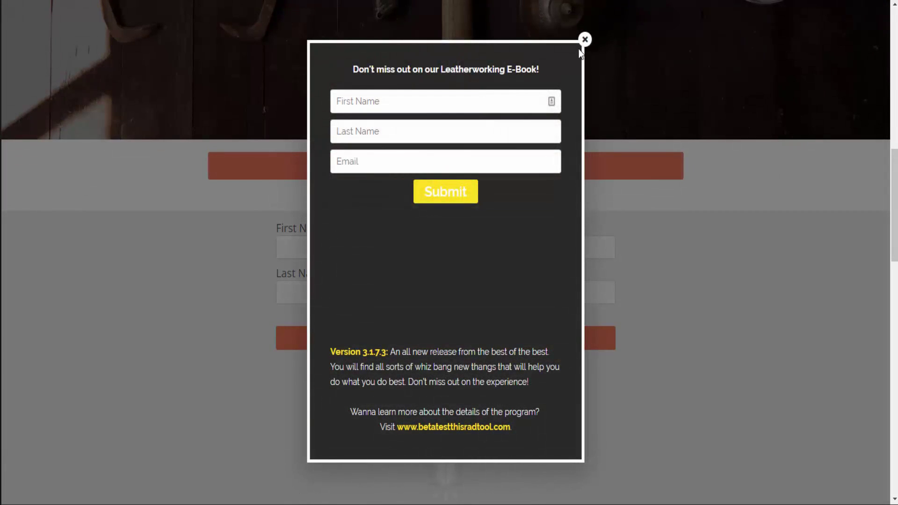
left_click(585, 39)
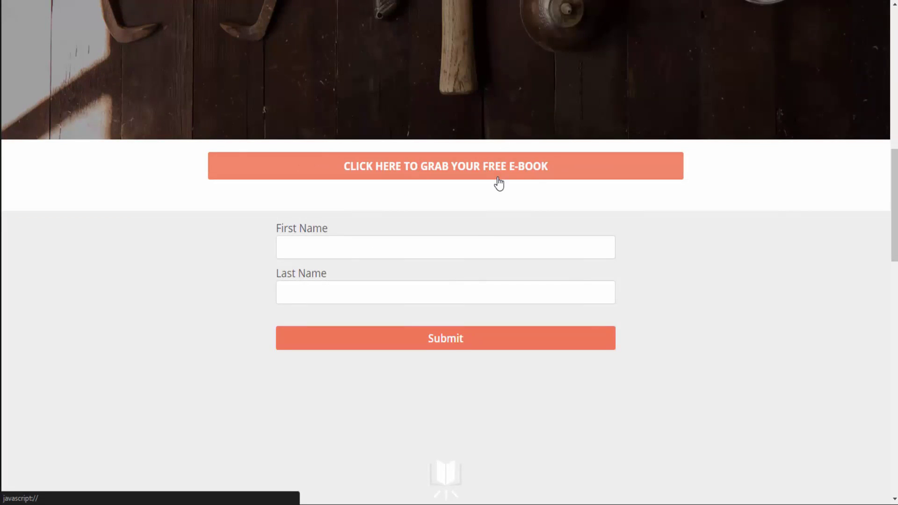
Submit the published page's Smart Form with test as both first and last name, and close the lightbox
left_click(450, 253)
scroll(451, 252, "down", 3)
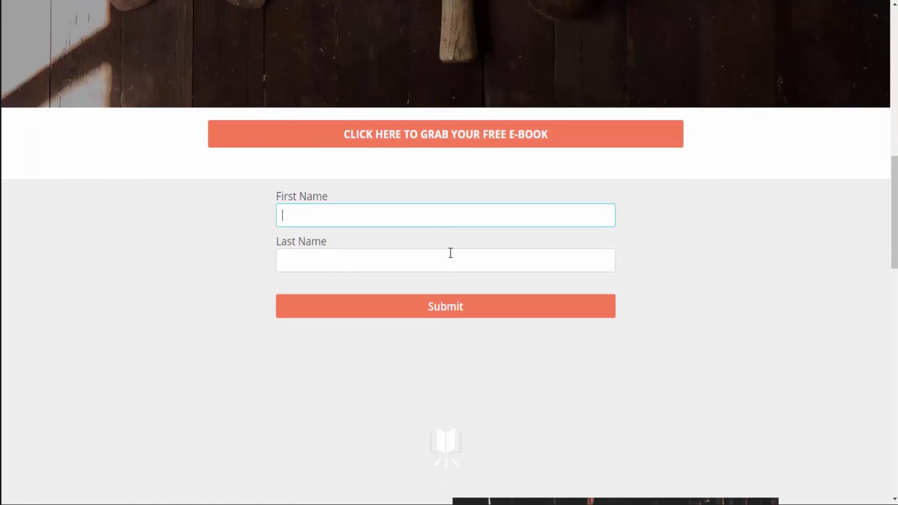
type("test")
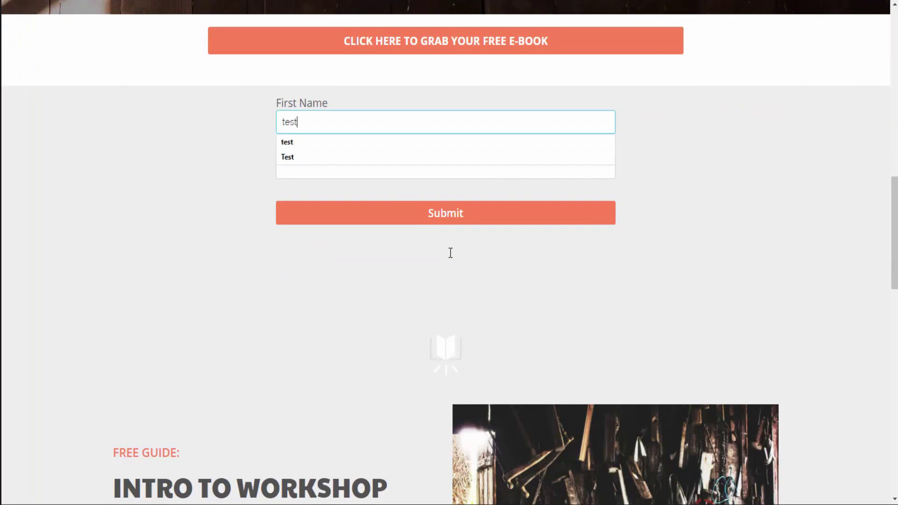
key("Tab")
type("test")
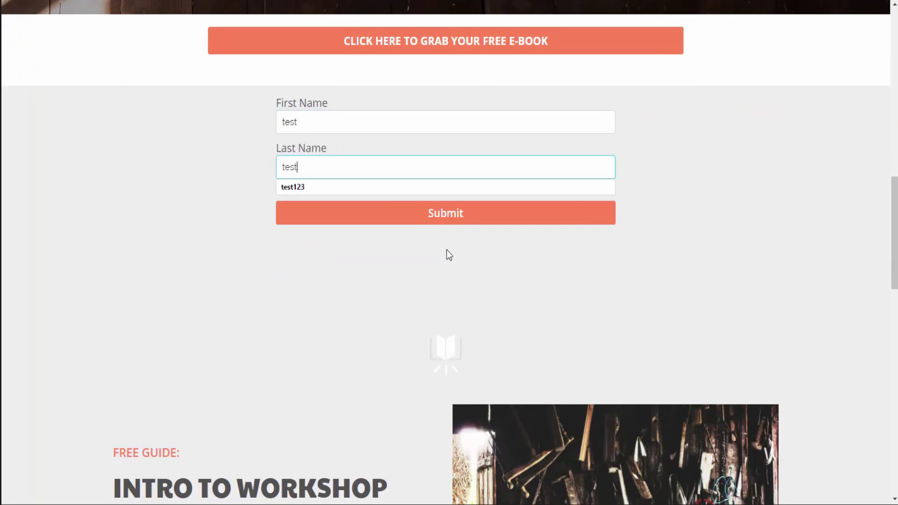
left_click(451, 213)
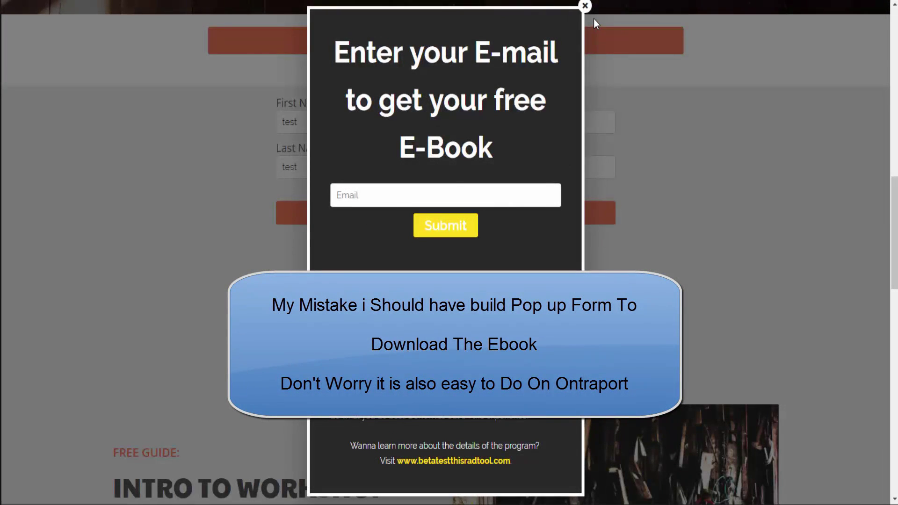
left_click(584, 6)
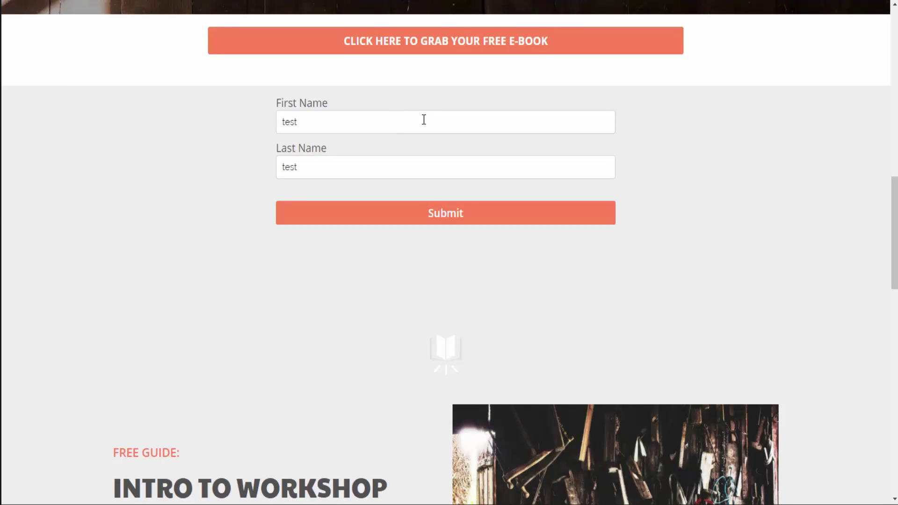
Review the published page's content from the welcome banner down to the social links and footer
scroll(455, 150, "up", 3)
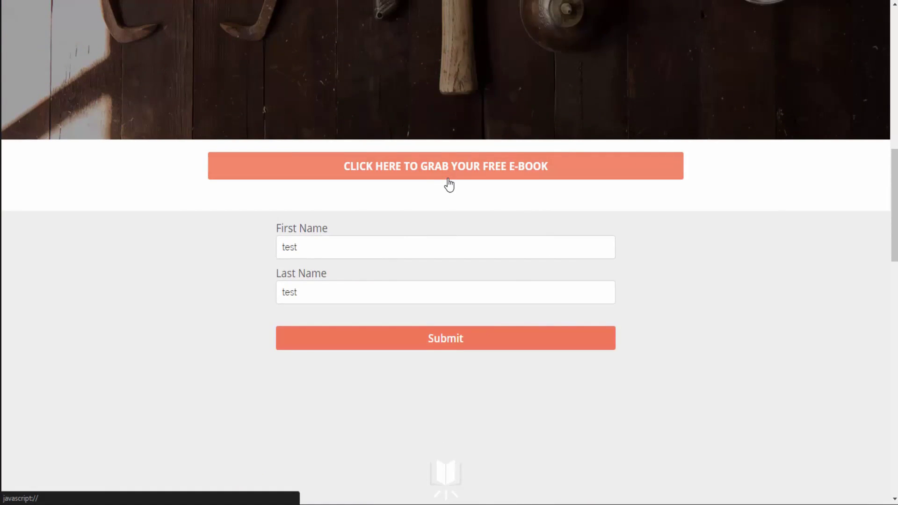
scroll(400, 337, "up", 3)
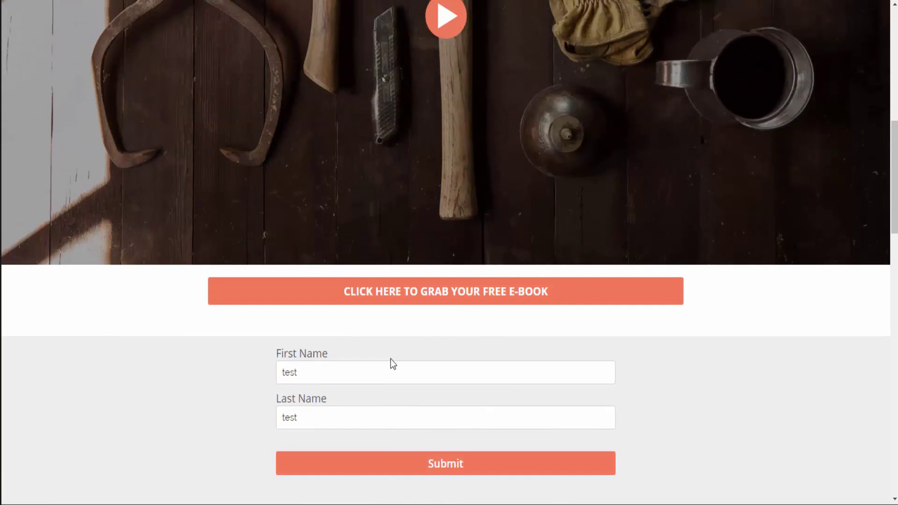
scroll(381, 386, "up", 9)
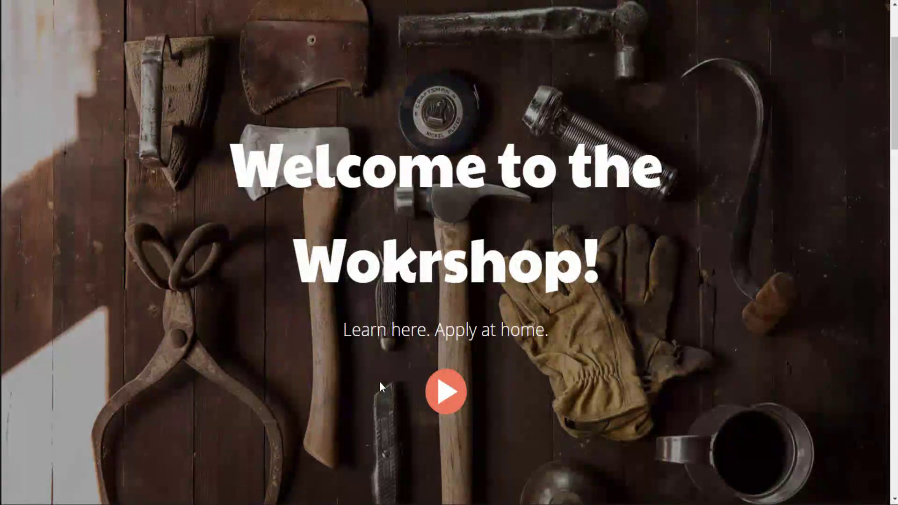
scroll(369, 395, "down", 15)
scroll(370, 401, "down", 15)
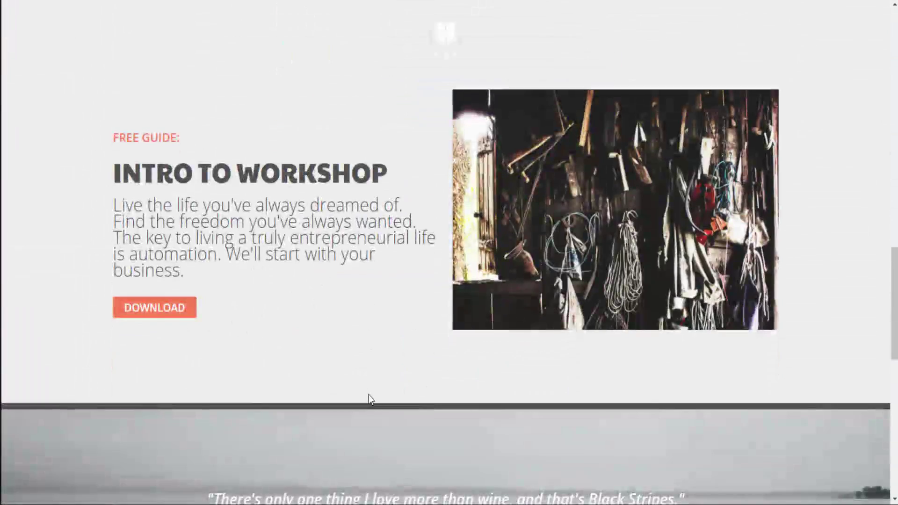
scroll(409, 439, "down", 3)
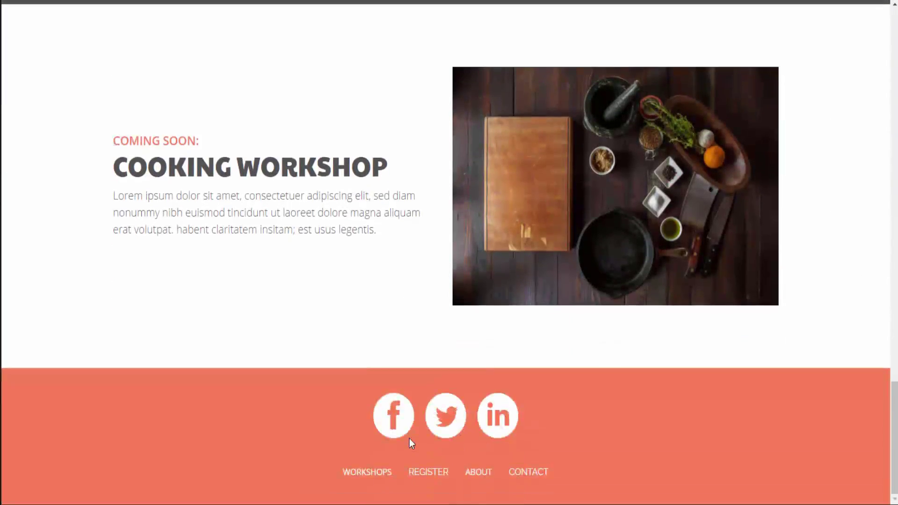
scroll(409, 439, "up", 15)
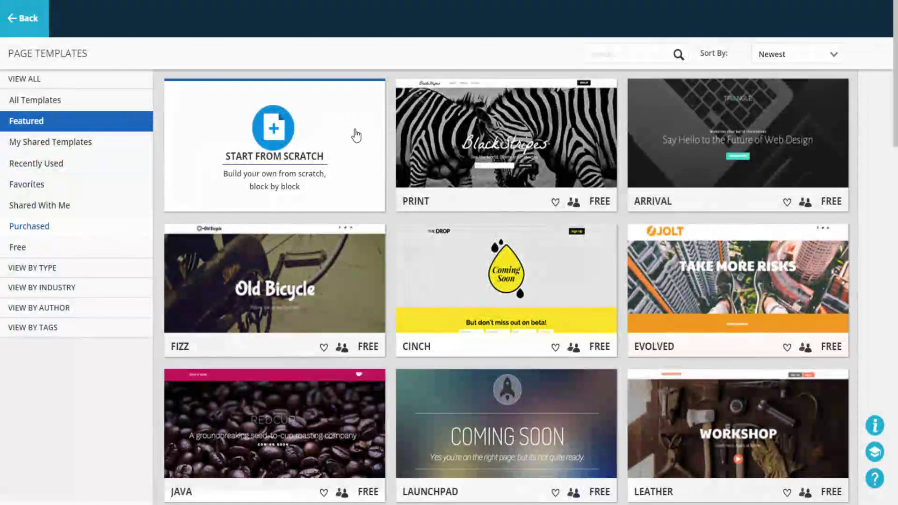
Switch back to the ONTRAPORT page templates and open the To Dos for Set Up an Ebook Delivery Funnel
scroll(460, 212, "down", 2)
mouse_move(460, 213)
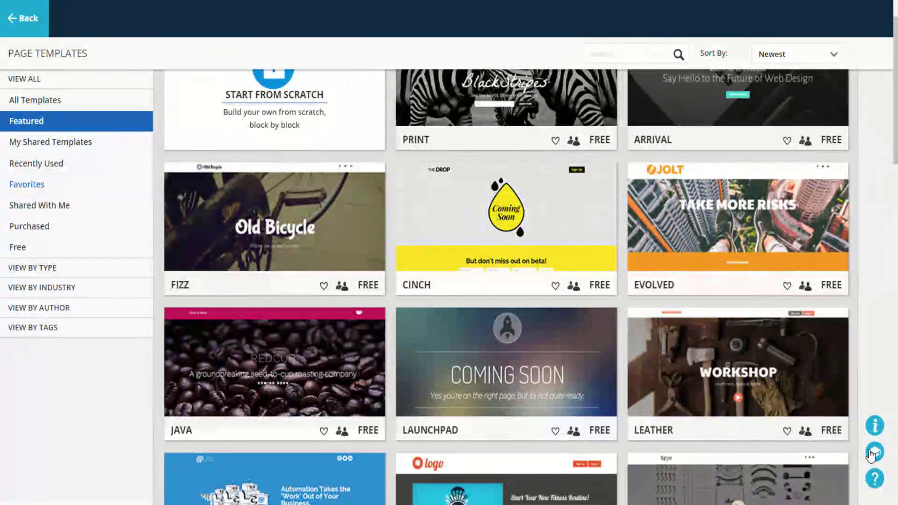
left_click(871, 454)
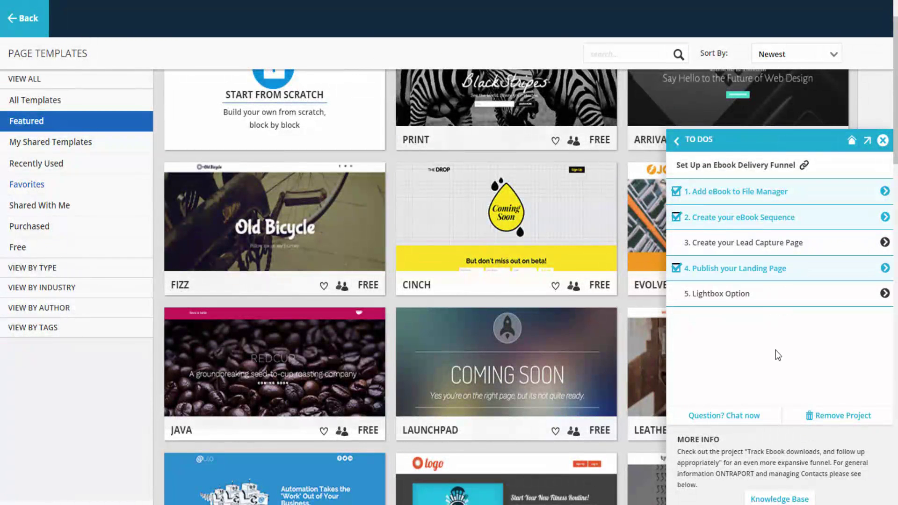
Close the To Dos and leave the page templates without saving, returning to the Landing Pages list
left_click(887, 145)
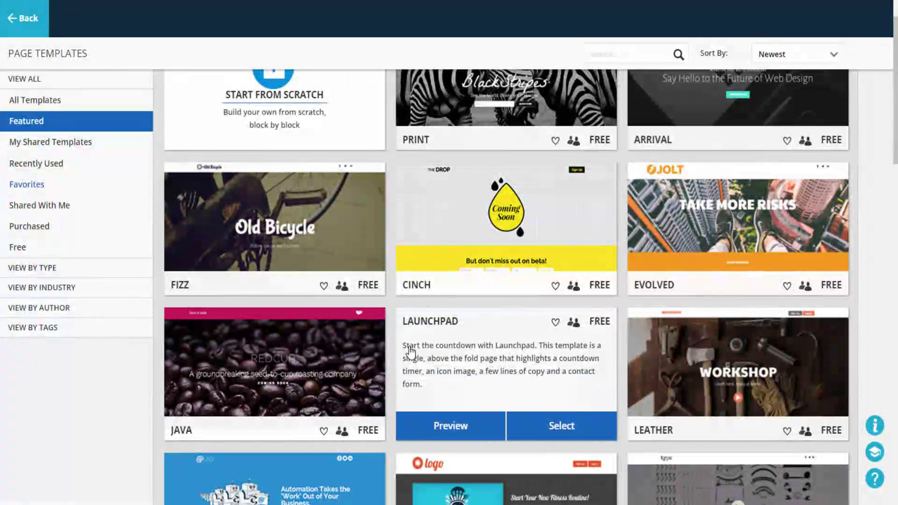
left_click(21, 18)
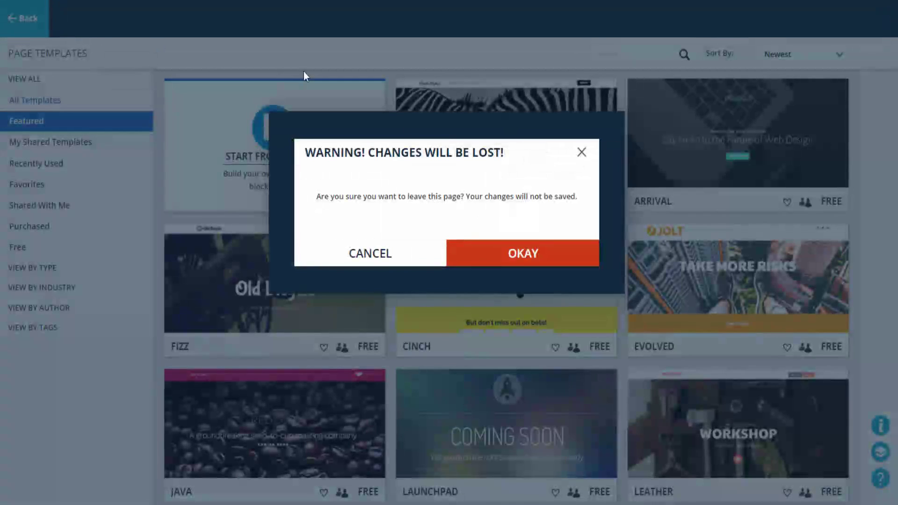
left_click(522, 255)
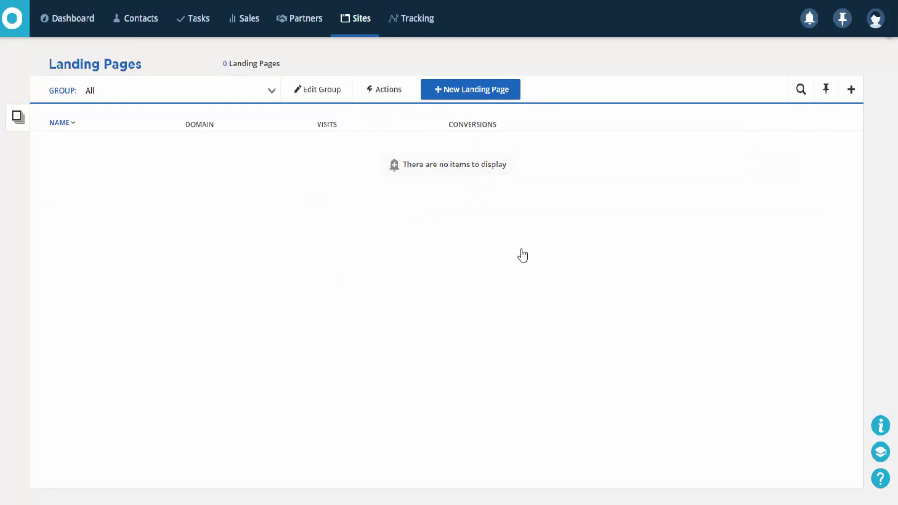
Look through the Contacts section options and open its Sequences list
mouse_move(135, 18)
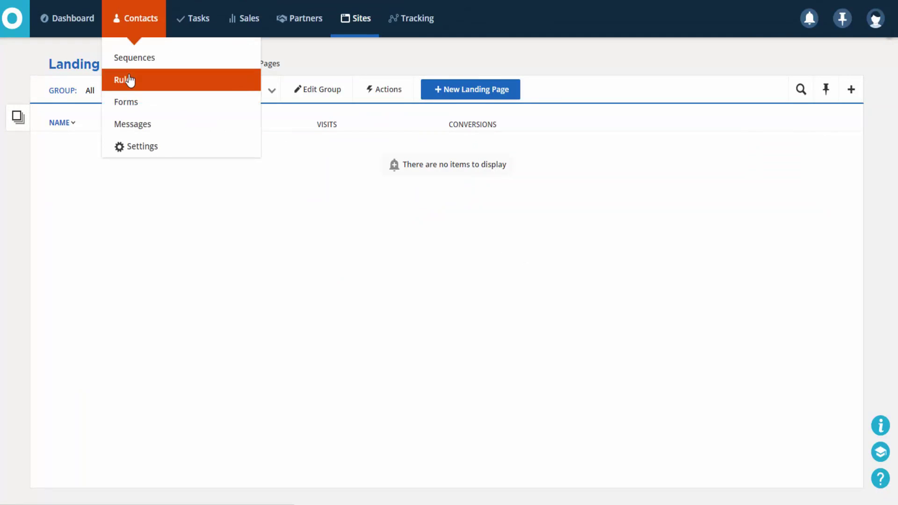
mouse_move(232, 27)
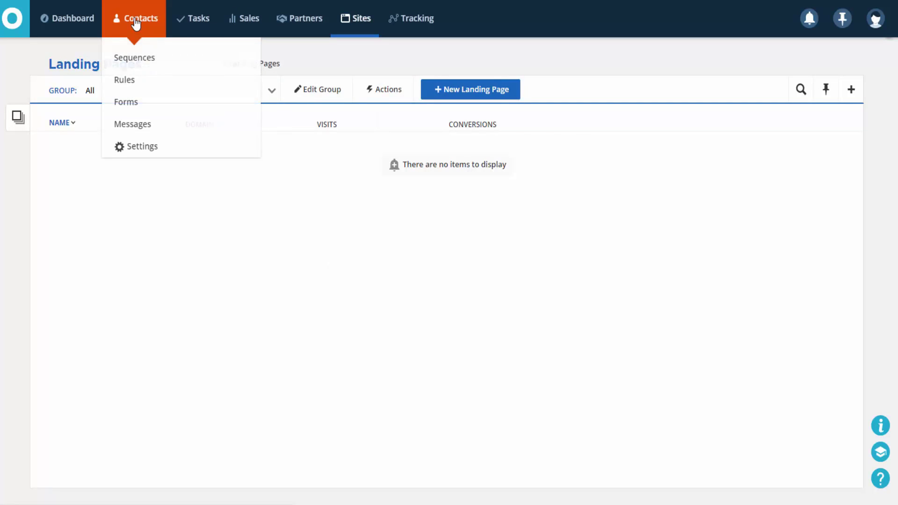
left_click(135, 58)
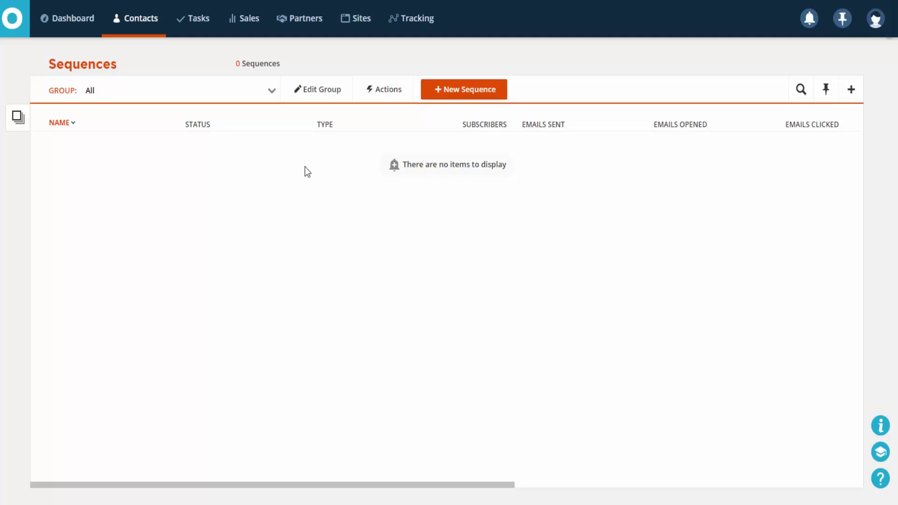
mouse_move(293, 26)
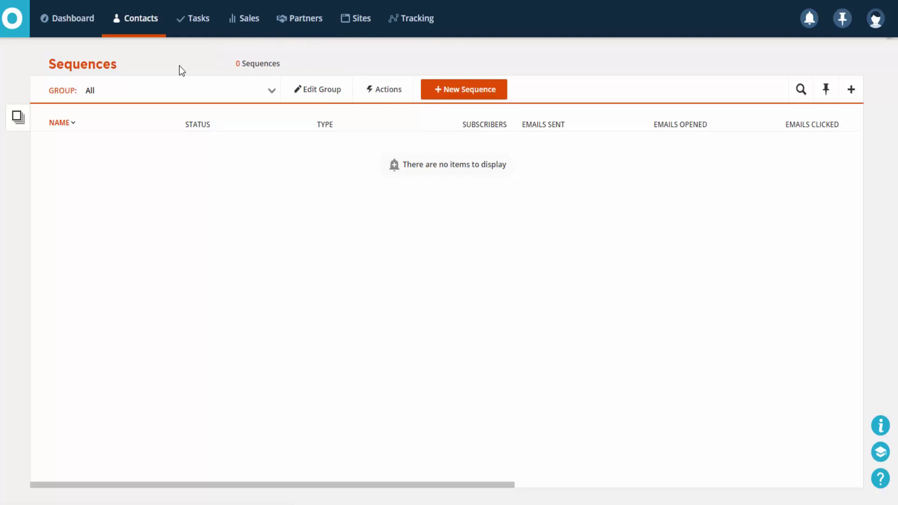
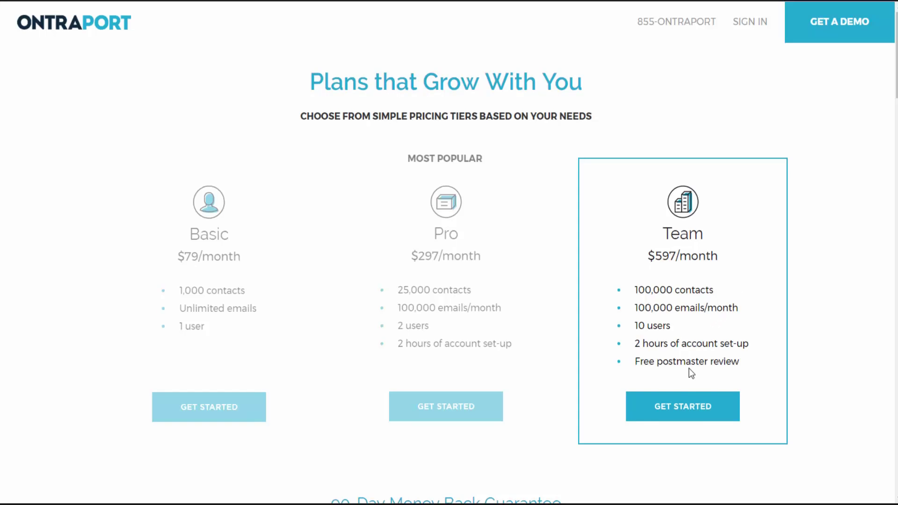
On the ONTRAPORT pricing page, examine the Basic, Pro and Team plans, the money back guarantee and the full feature comparison
scroll(673, 337, "down", 1)
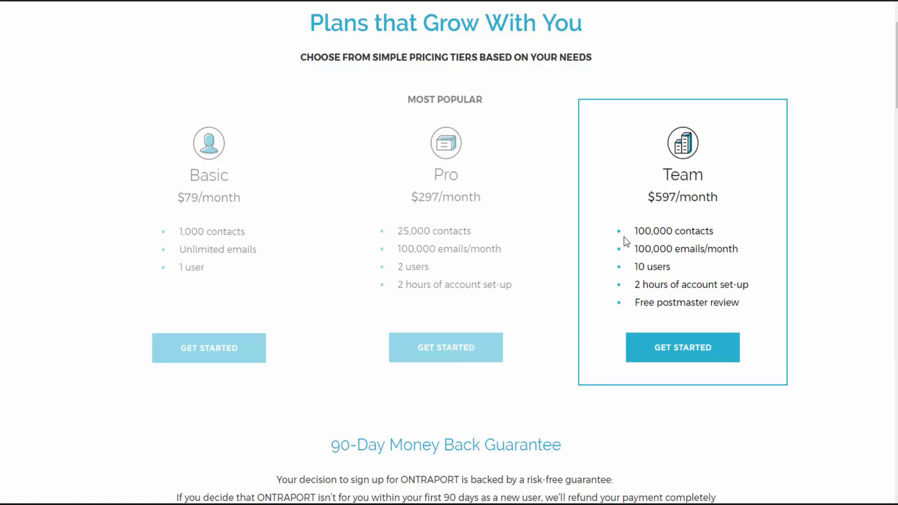
scroll(624, 236, "down", 1)
scroll(627, 221, "down", 1)
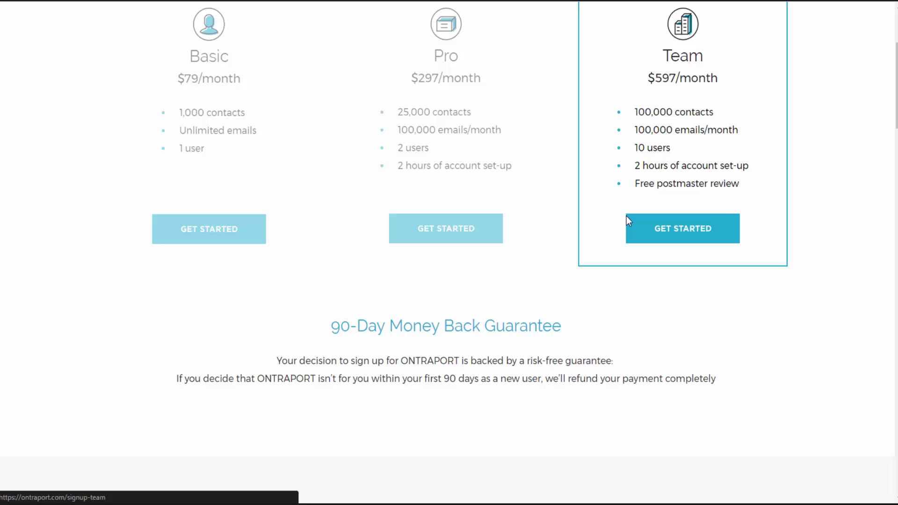
scroll(626, 216, "down", 3)
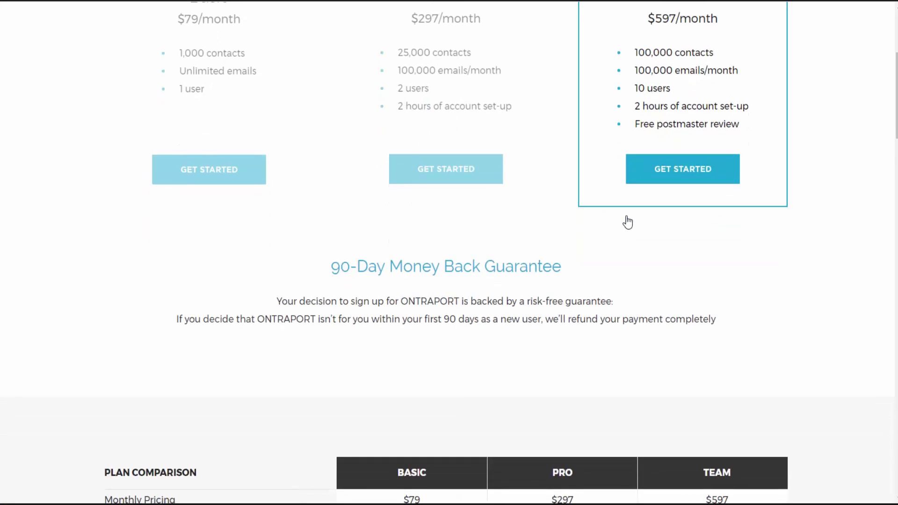
scroll(630, 216, "down", 4)
scroll(627, 225, "down", 1)
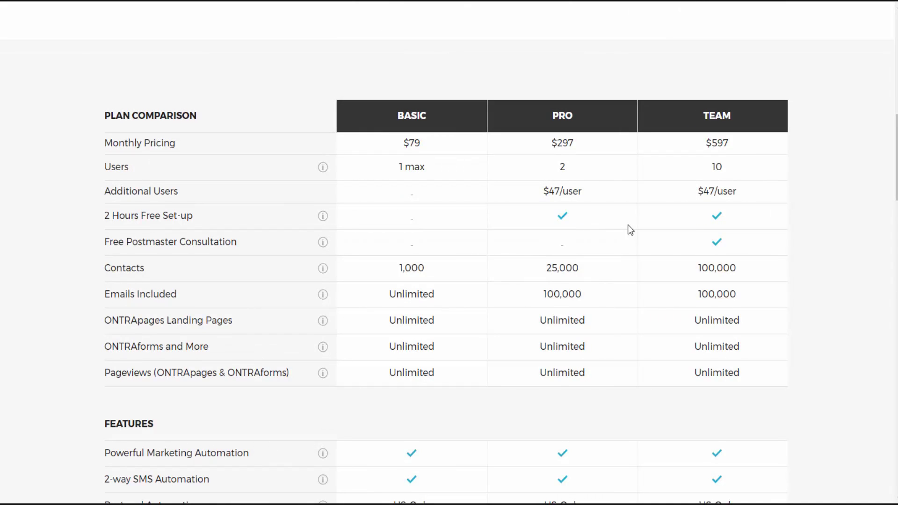
scroll(627, 225, "down", 5)
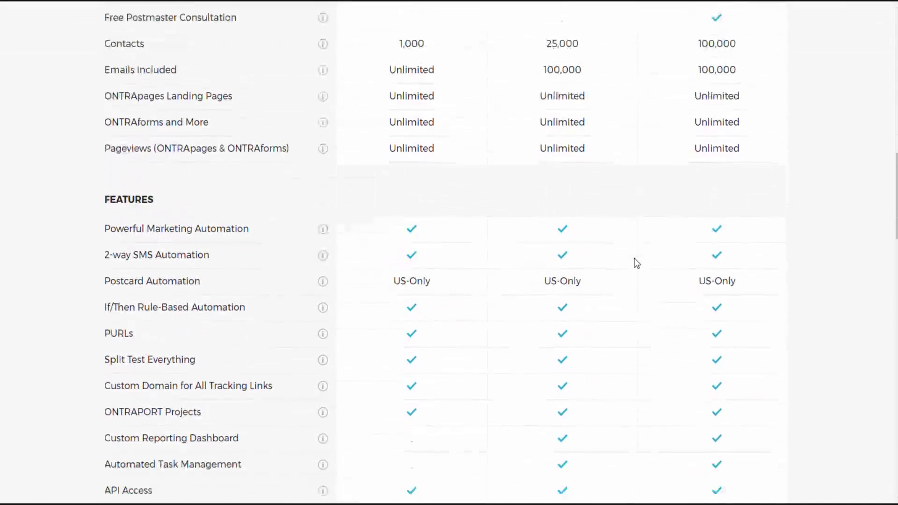
scroll(634, 260, "down", 2)
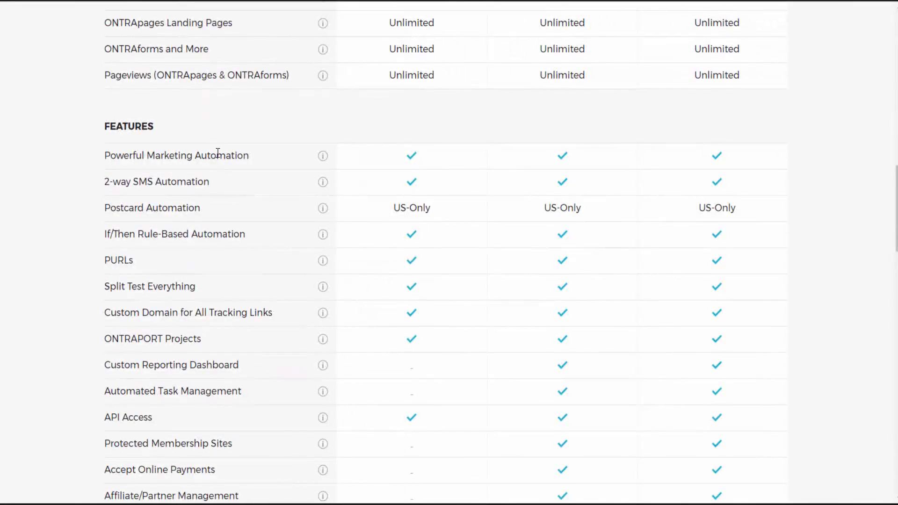
scroll(297, 182, "down", 2)
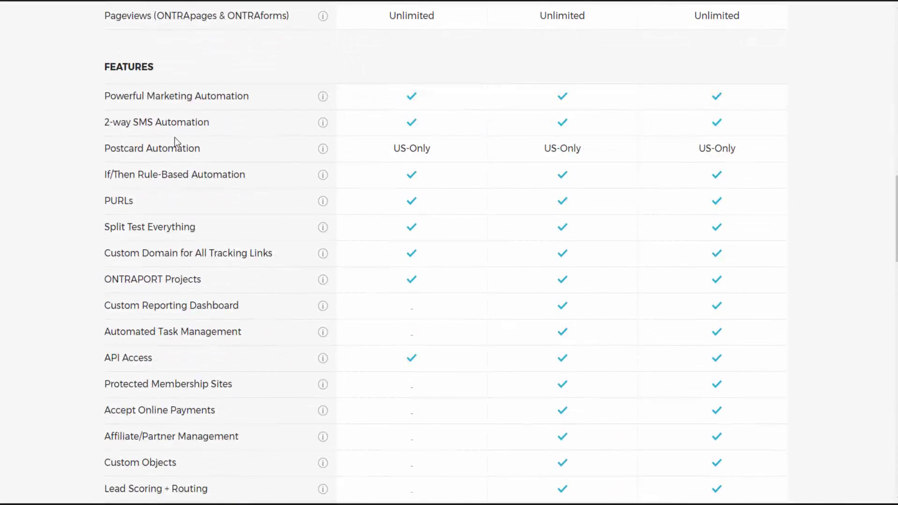
scroll(180, 195, "down", 2)
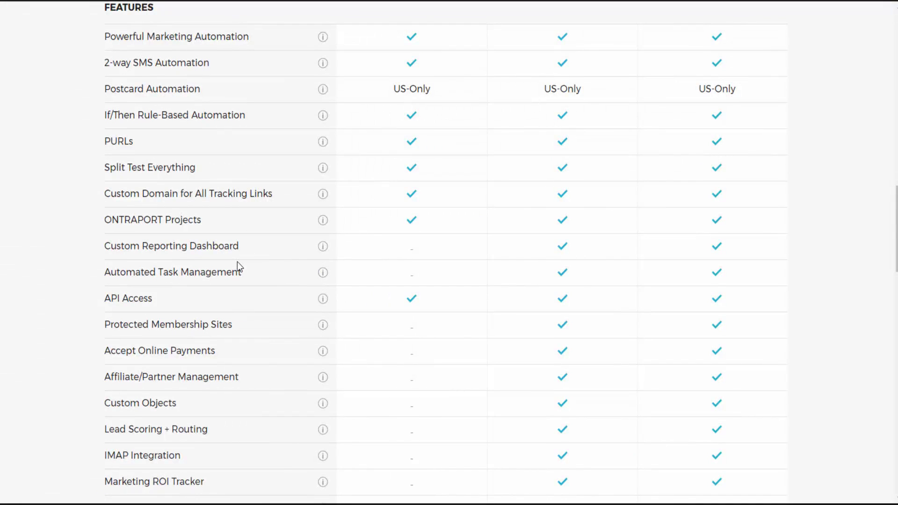
scroll(243, 278, "down", 1)
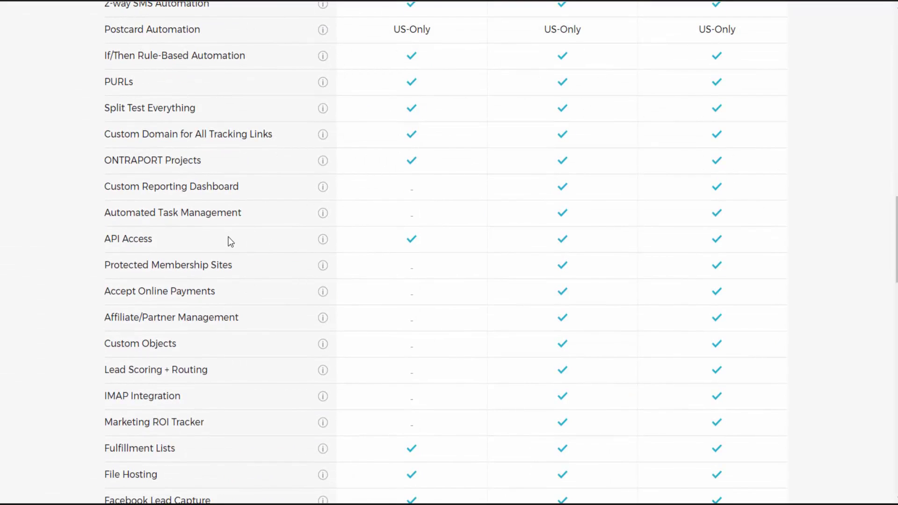
scroll(233, 239, "down", 1)
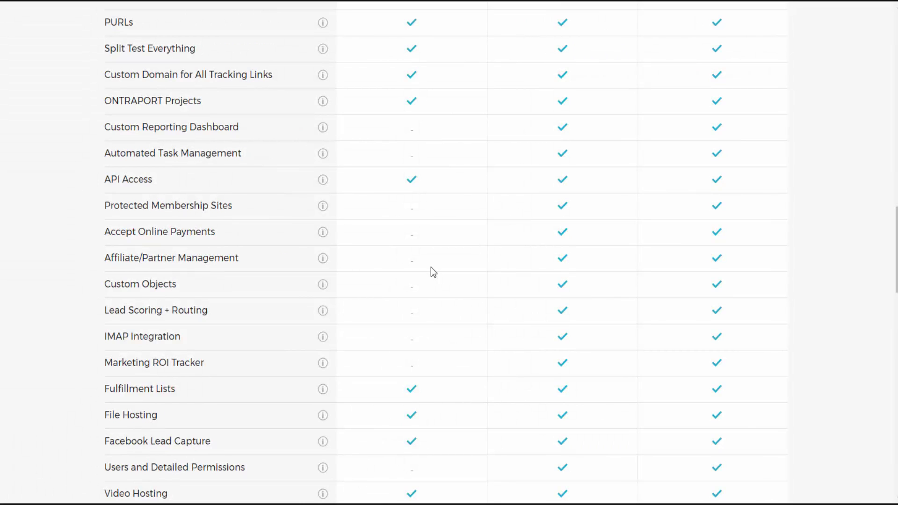
scroll(431, 267, "down", 2)
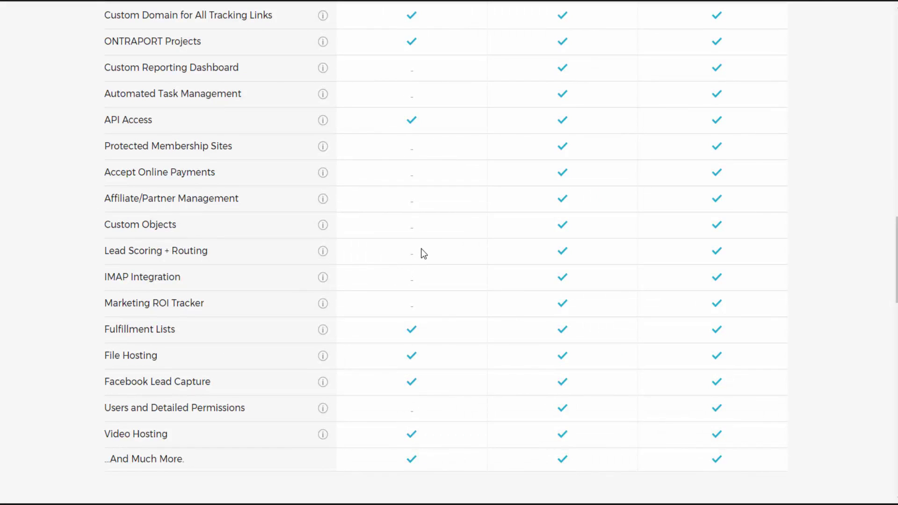
scroll(430, 260, "down", 4)
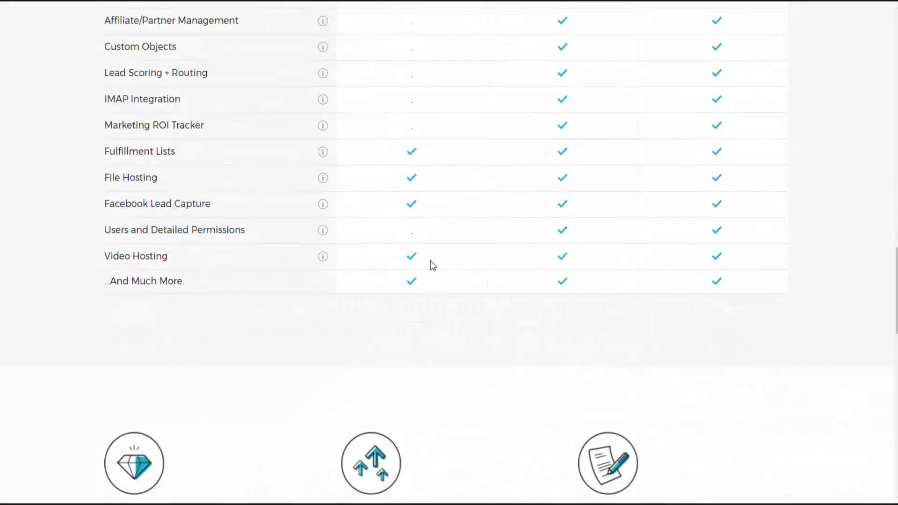
Recheck the plan comparison, and read the Add-Ons, High-Volume Pricing, Annual Discounts and Frequently Asked Questions sections
scroll(471, 262, "up", 10)
scroll(502, 179, "up", 4)
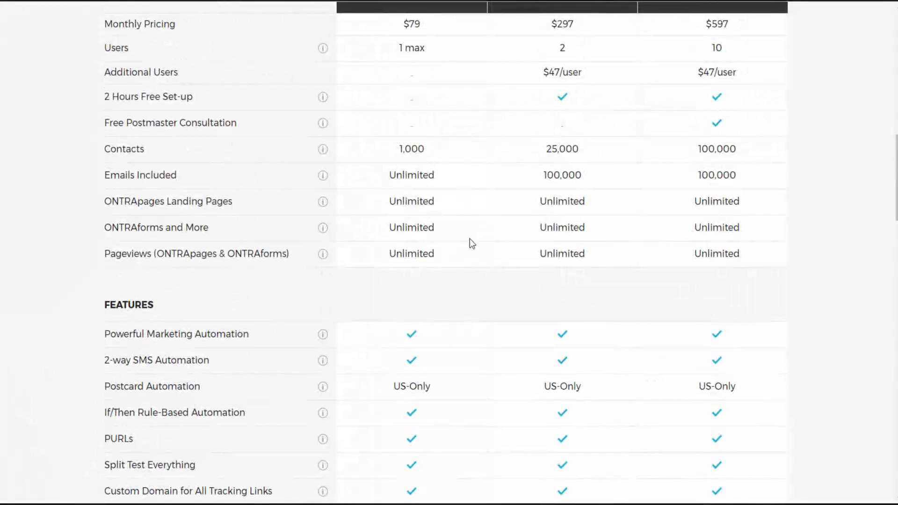
scroll(471, 243, "up", 4)
scroll(501, 349, "down", 10)
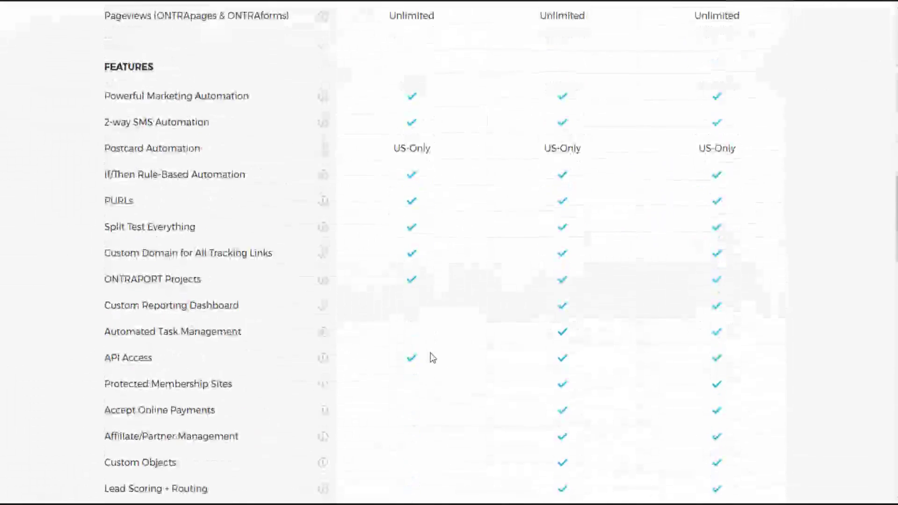
scroll(436, 358, "down", 8)
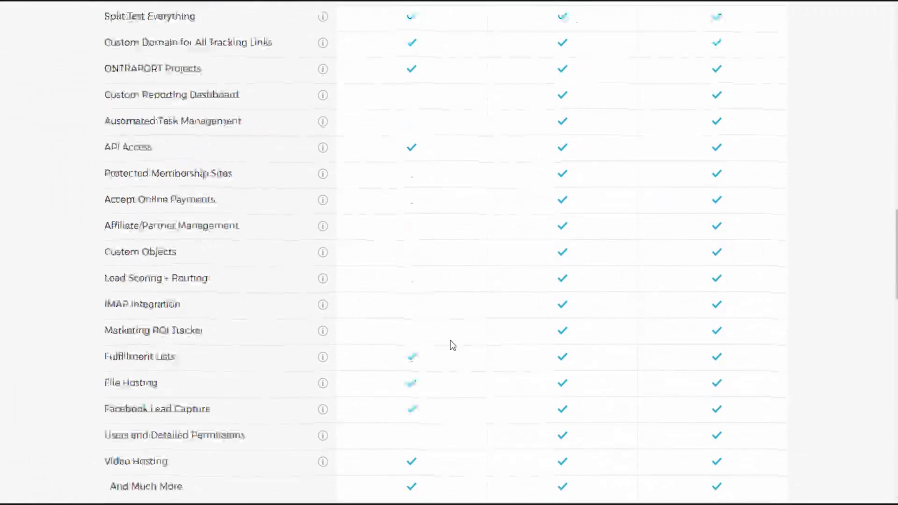
scroll(451, 341, "down", 4)
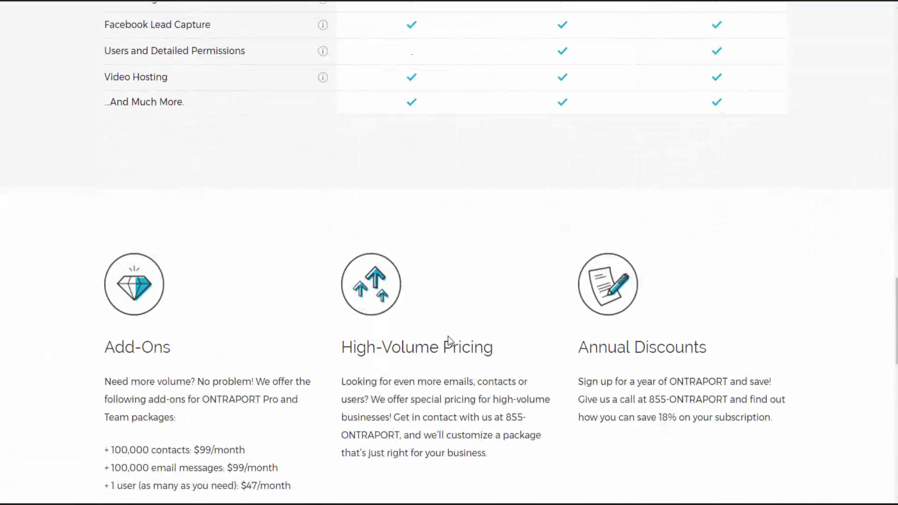
scroll(449, 341, "up", 4)
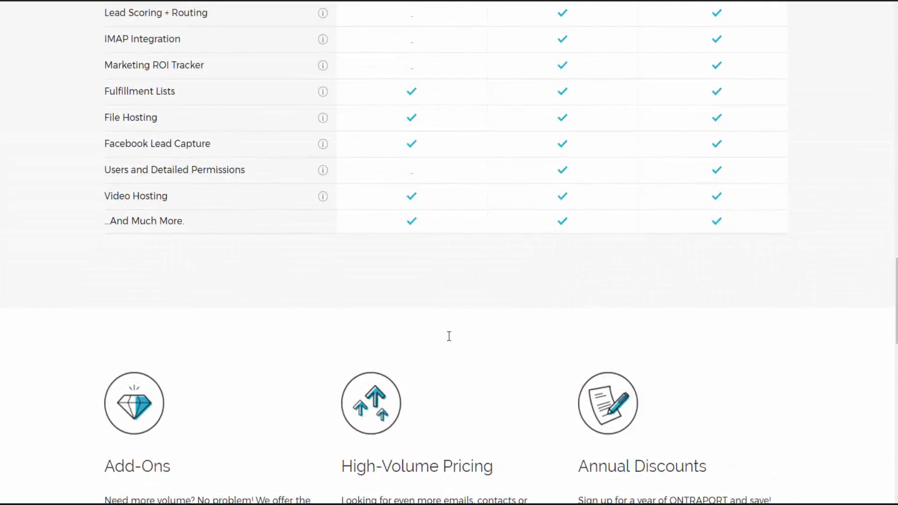
scroll(449, 336, "down", 3)
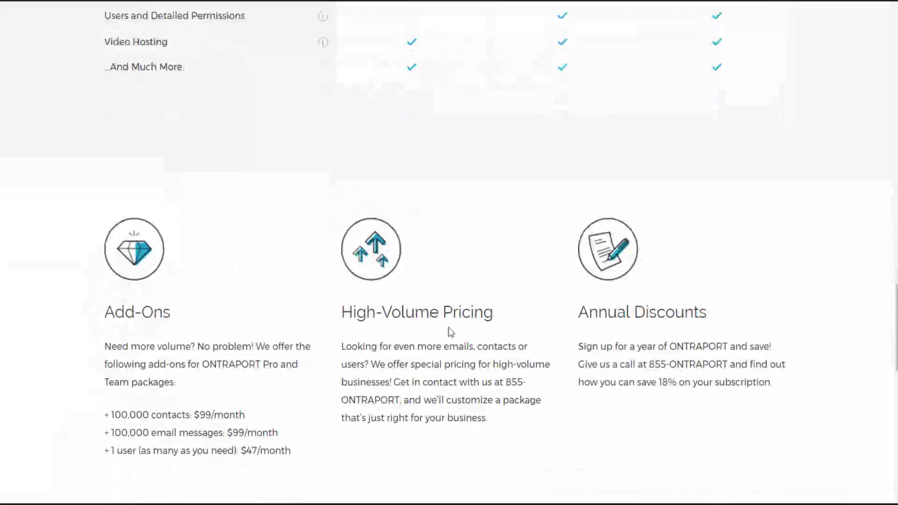
scroll(451, 333, "down", 3)
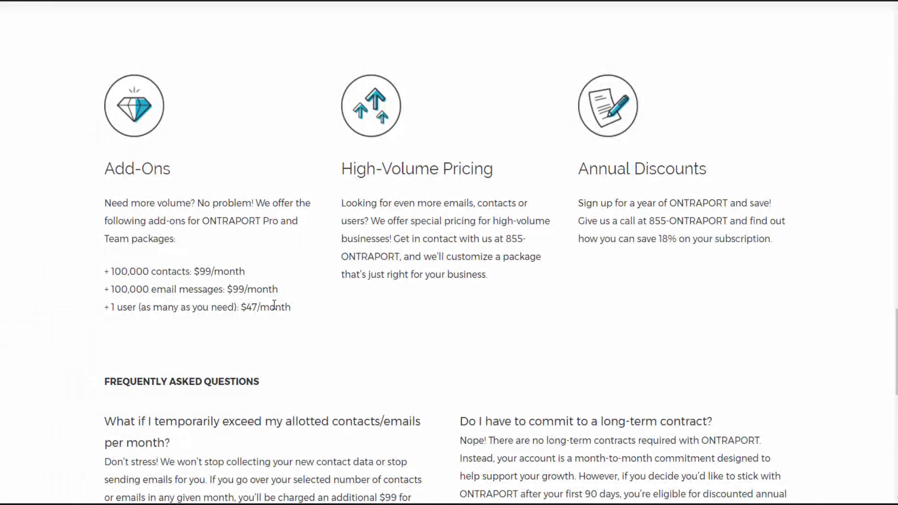
scroll(395, 310, "down", 8)
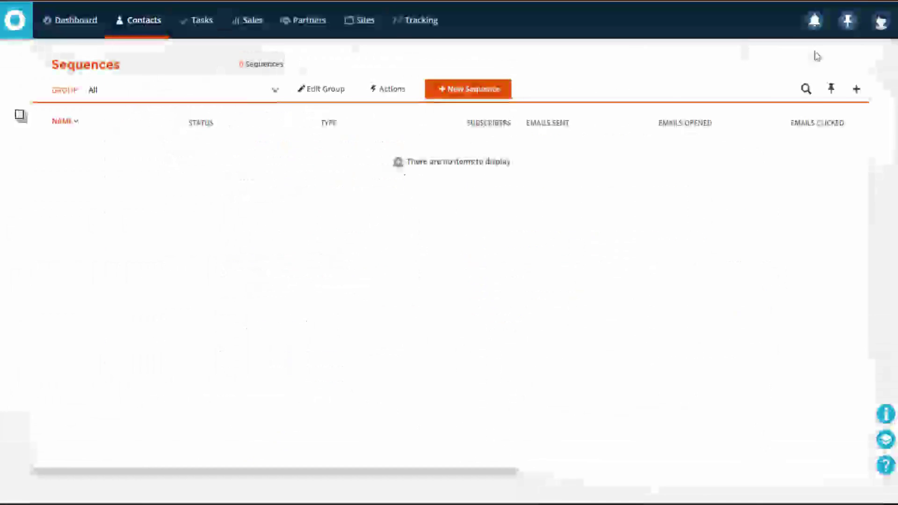
Switch back to the ONTRAPORT account, view the user profile options, and bring up the Contacts list
left_click(880, 32)
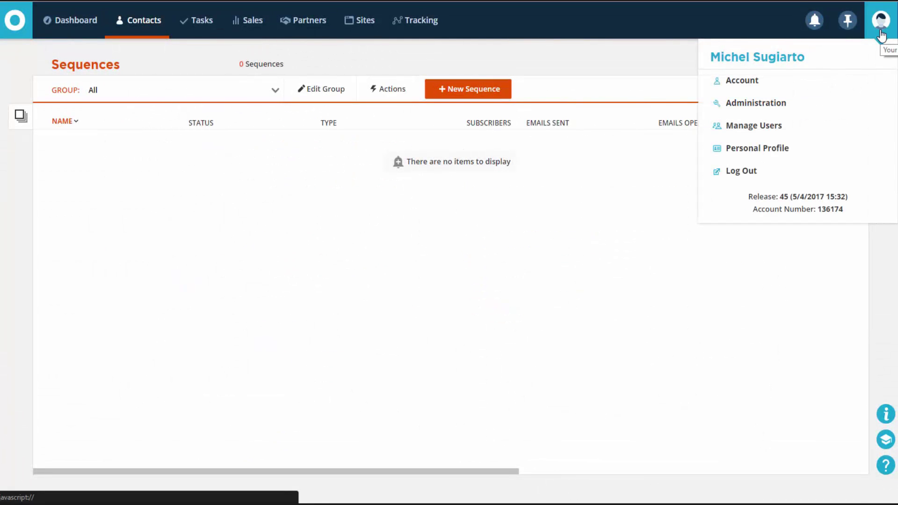
left_click(799, 84)
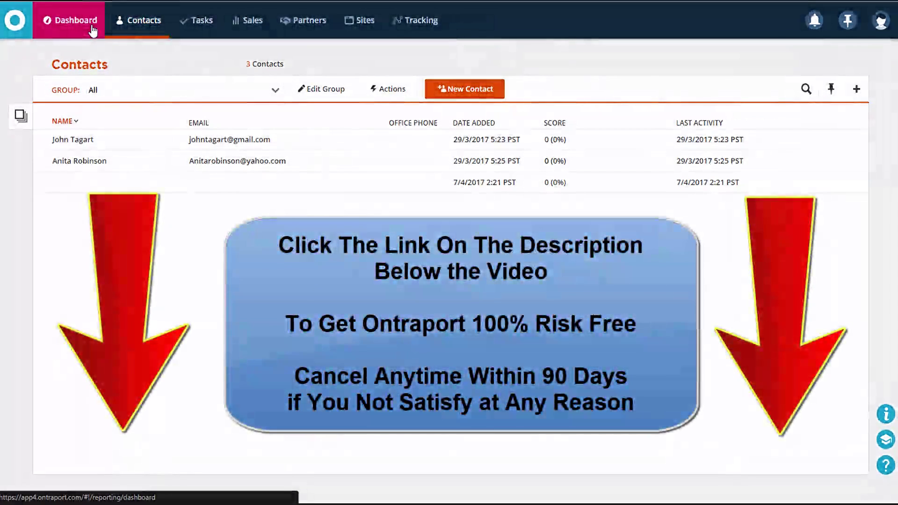
left_click(427, 111)
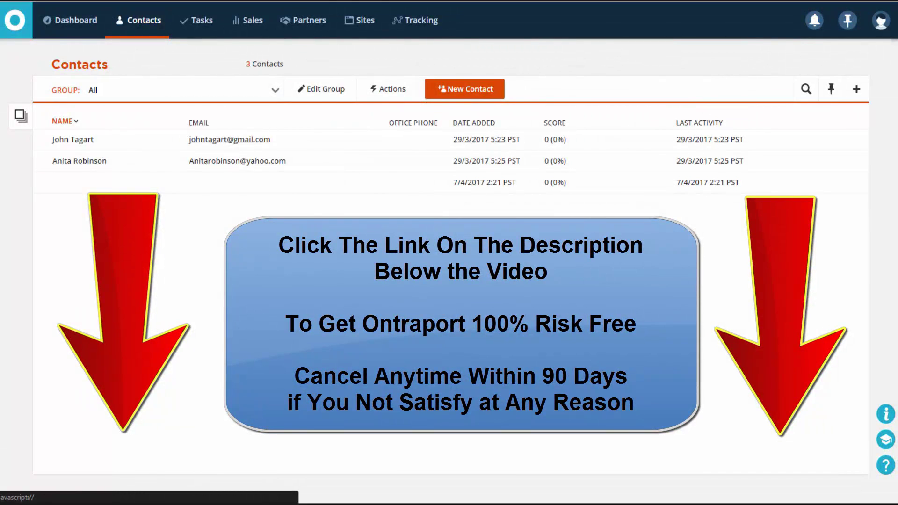
mouse_move(363, 21)
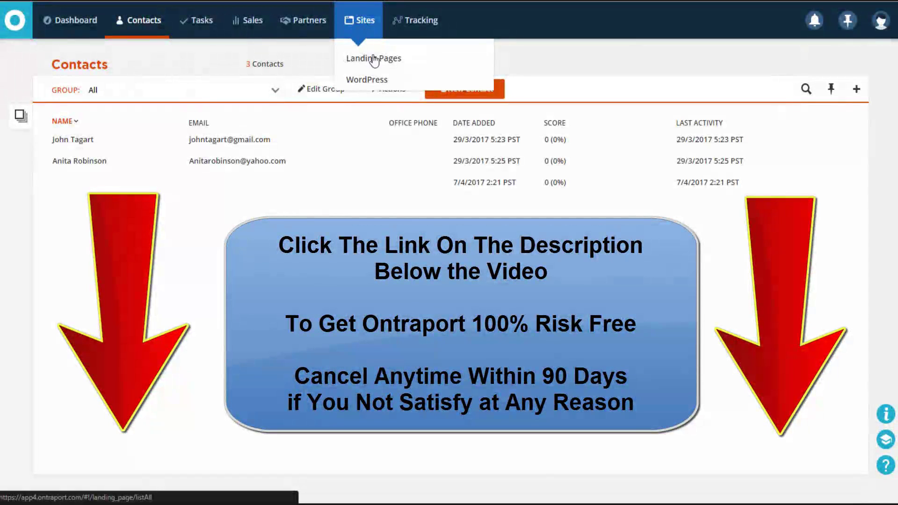
mouse_move(304, 25)
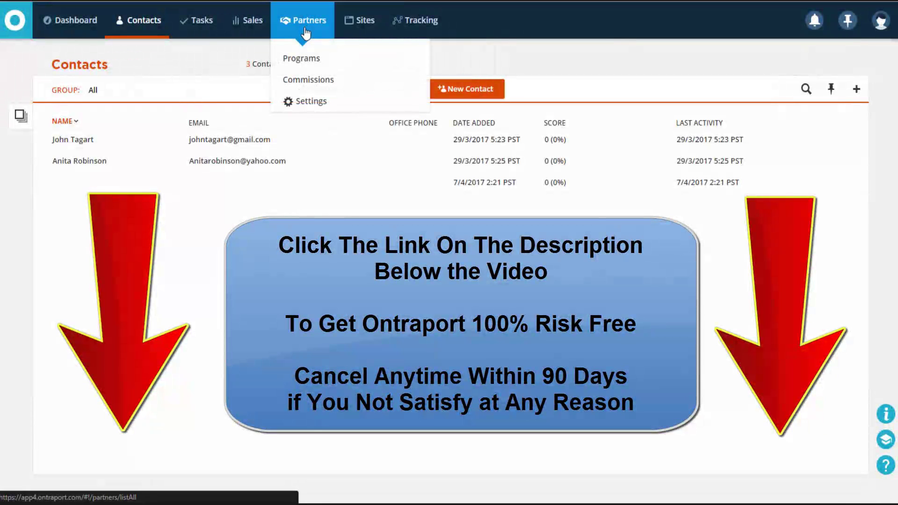
mouse_move(153, 29)
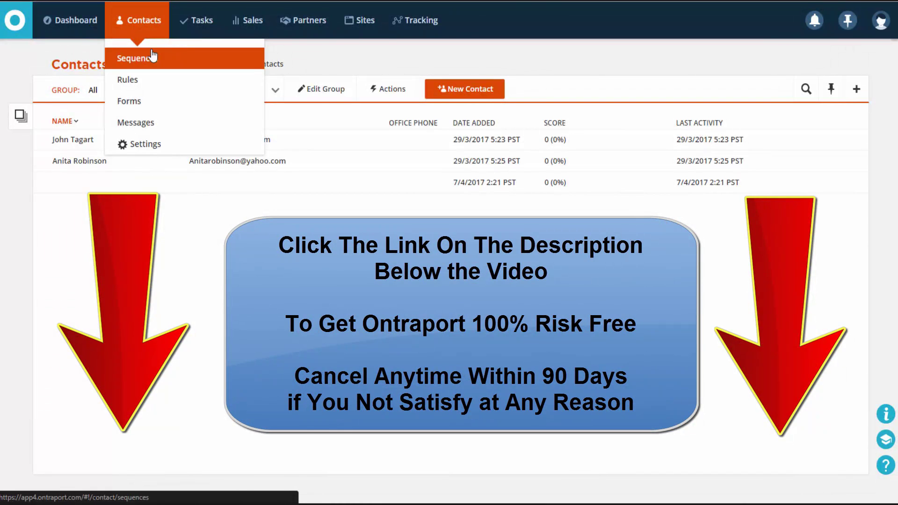
mouse_move(335, 27)
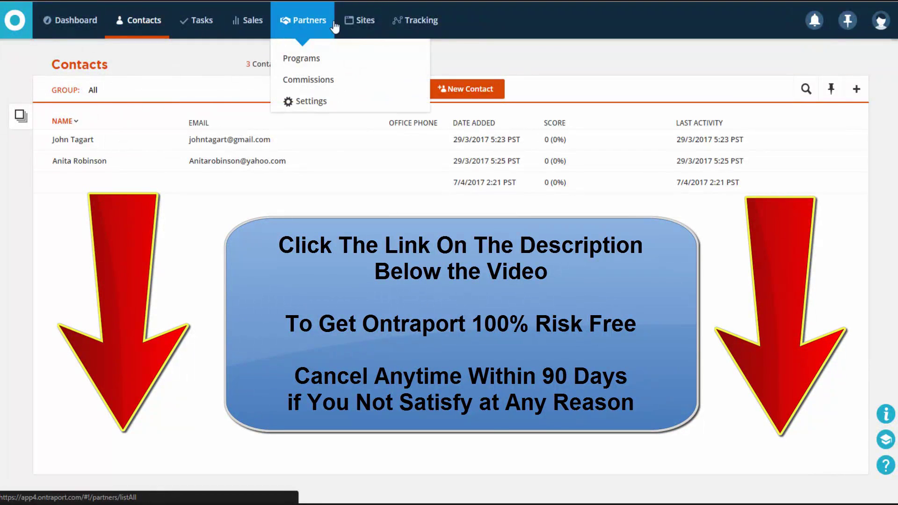
mouse_move(386, 30)
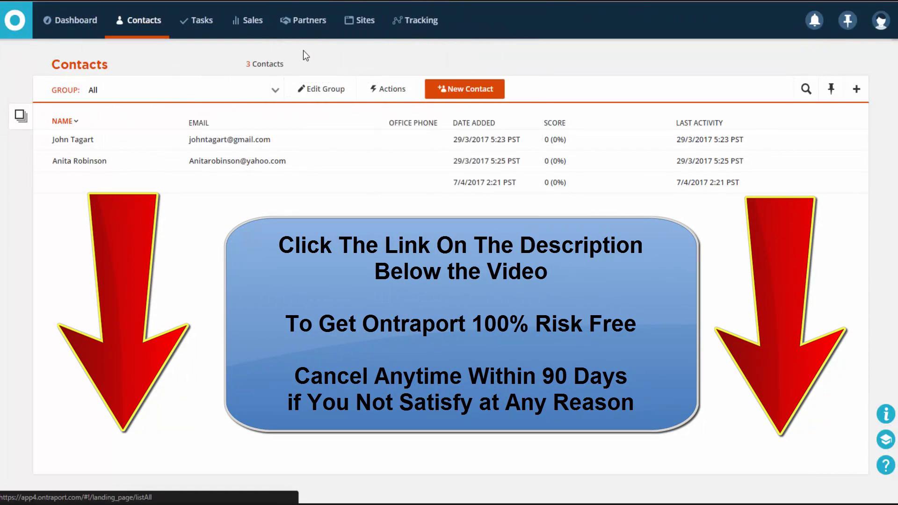